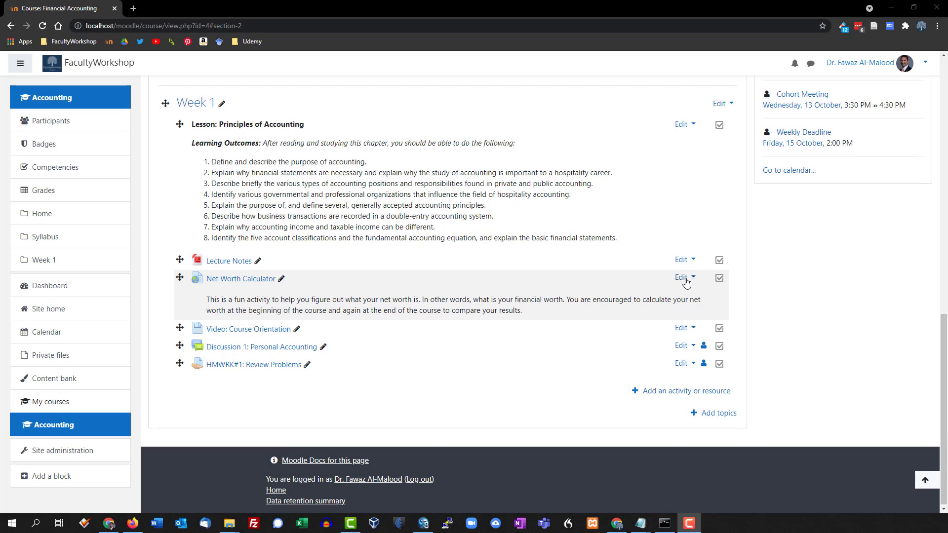
# Start adding a new Quiz activity to the Week 1 section of the Financial Accounting course.
pyautogui.scroll(5, 683, 277)
pyautogui.scroll(-4, 681, 281)
pyautogui.scroll(-1, 687, 284)
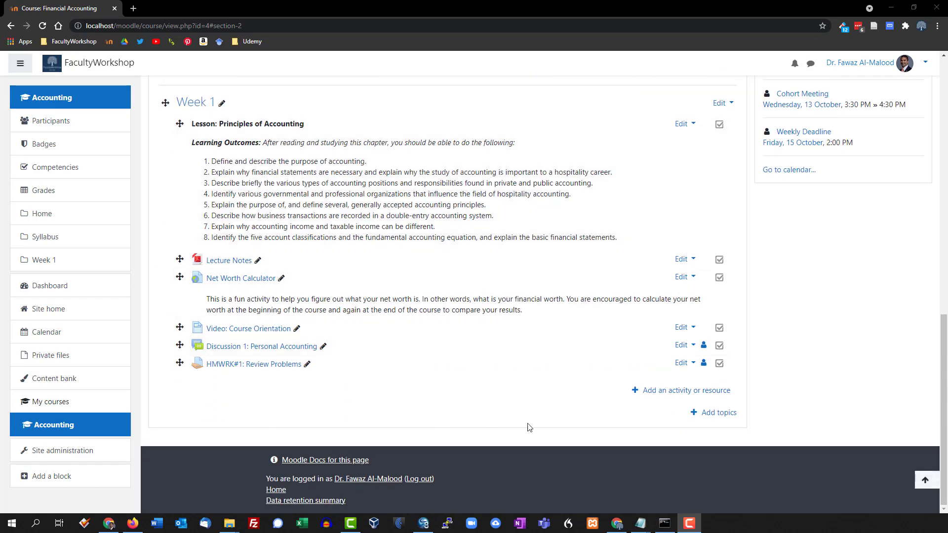
pyautogui.click(701, 392)
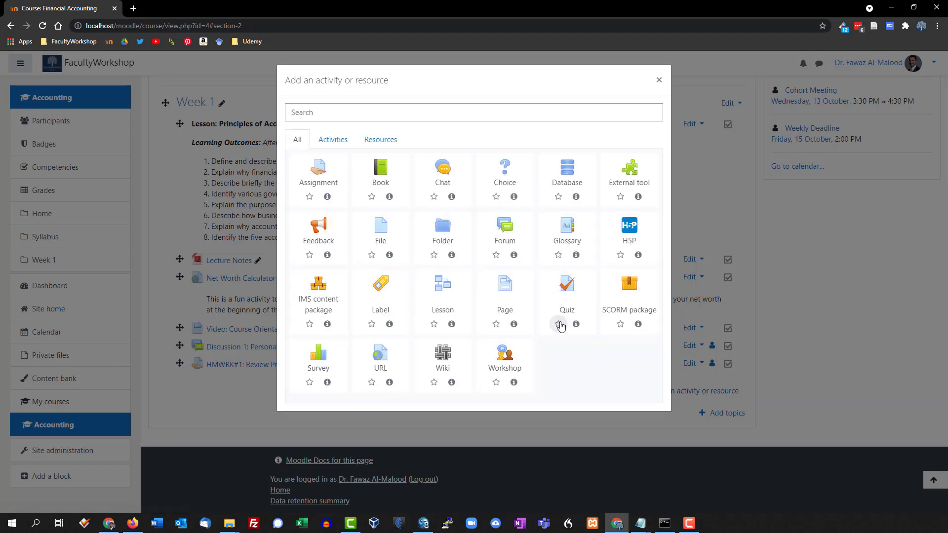
pyautogui.click(571, 293)
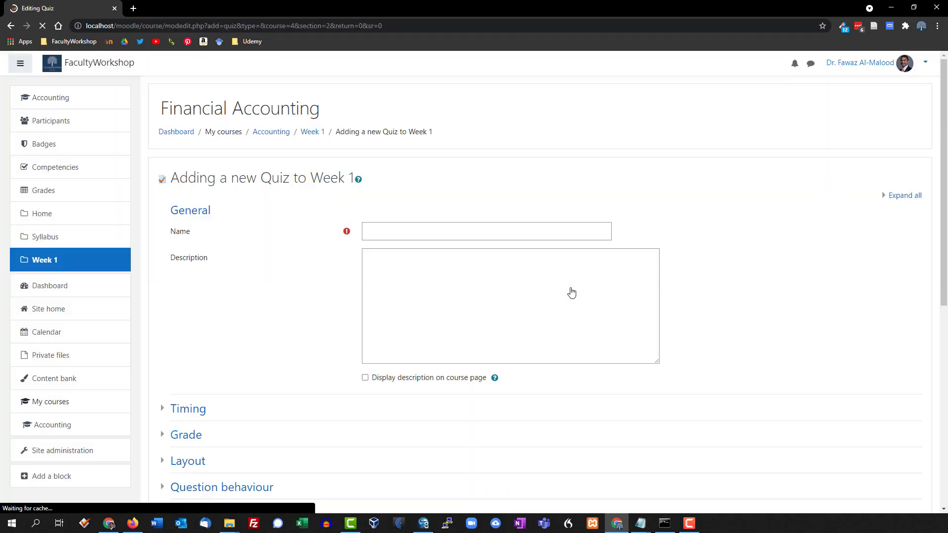
# Name the quiz "Syllabus Quiz" and enter a description covering 3 questions, 15 points, 15 mins, reading the syllabus first, and no answer changes or back-tracking.
pyautogui.click(401, 234)
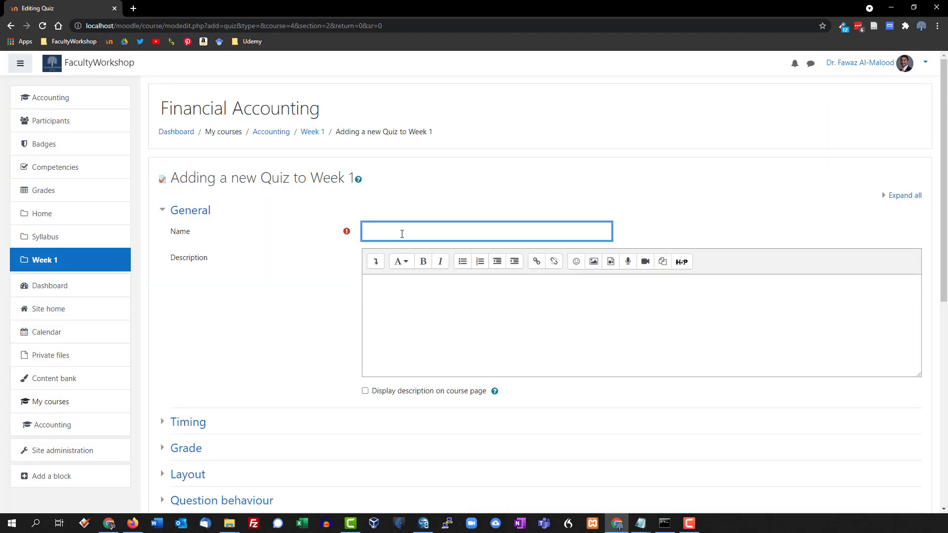
pyautogui.write('Syllabus Quiz')
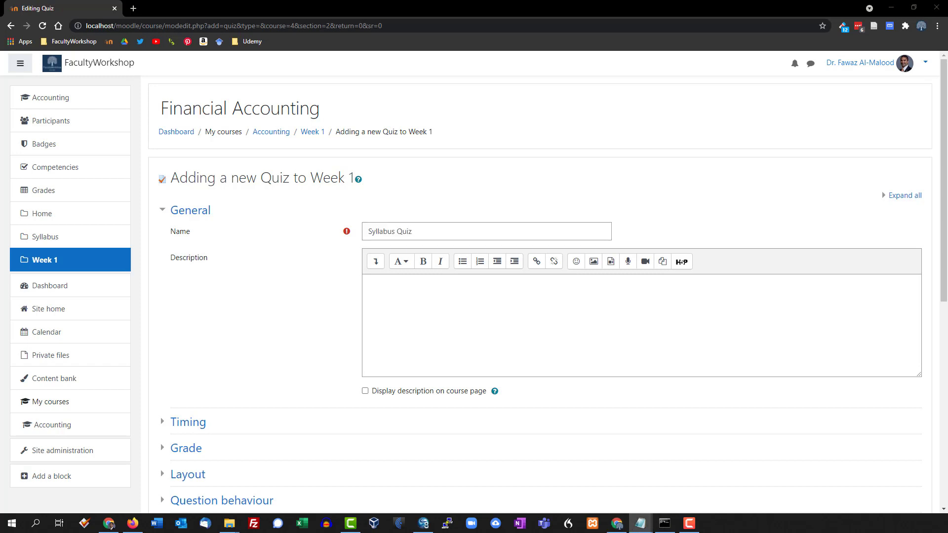
pyautogui.click(420, 282)
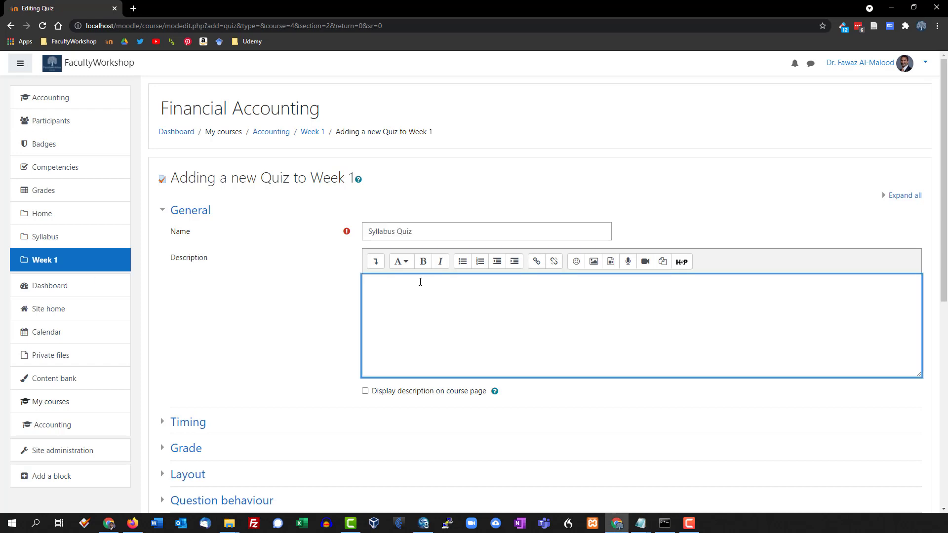
pyautogui.write('This quiz contains 3 questions worth 15 points and is based on the syllabus.  You will have 15 mins to complete the test. Be sure to read and understand the syllabus before you begin this quiz.  Once you begin you must complete the quiz you will no be permitted to change any answers or back-track.')
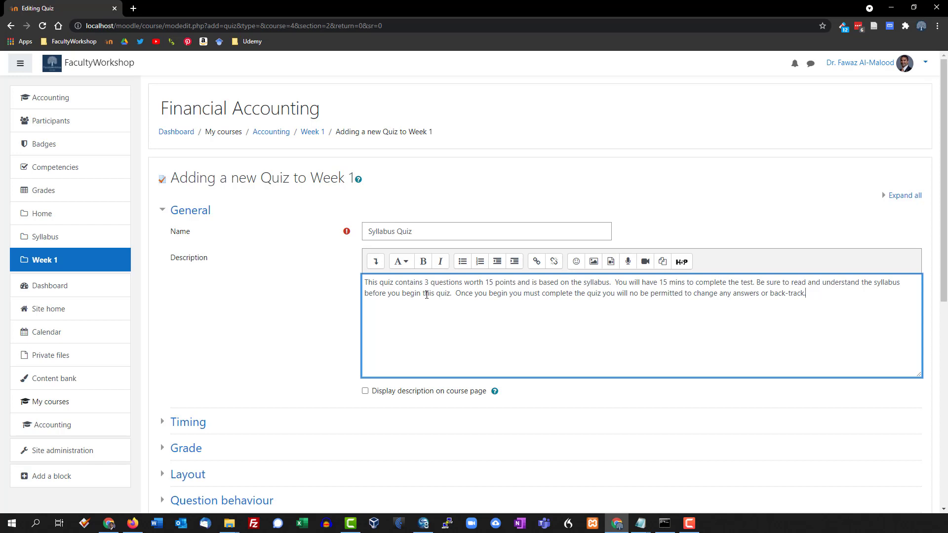
# Enlarge the page and review the quiz description and the settings sections below it.
pyautogui.scroll(-1, 426, 294)
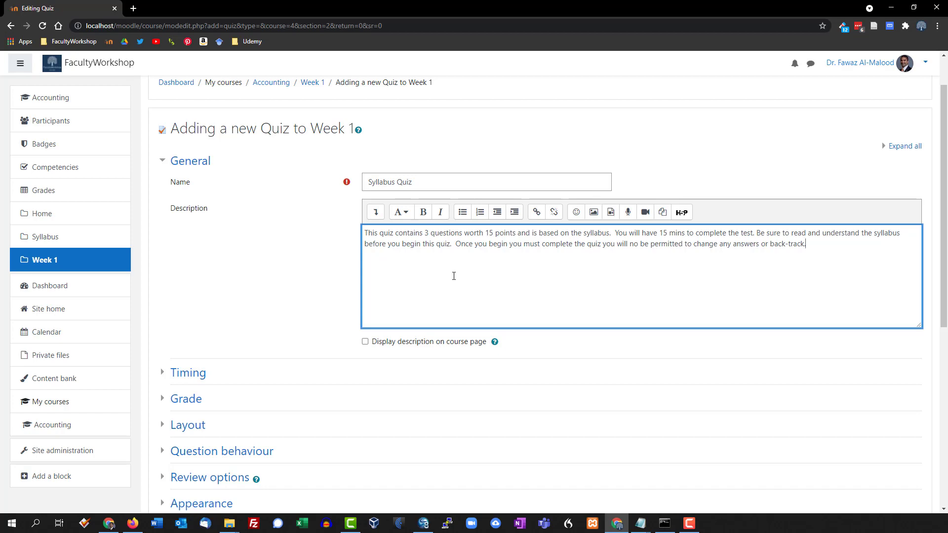
pyautogui.hotkey('ctrl', '+')
pyautogui.hotkey('ctrl', '+')
pyautogui.hotkey('ctrl', '+')
pyautogui.hotkey('ctrl', '-')
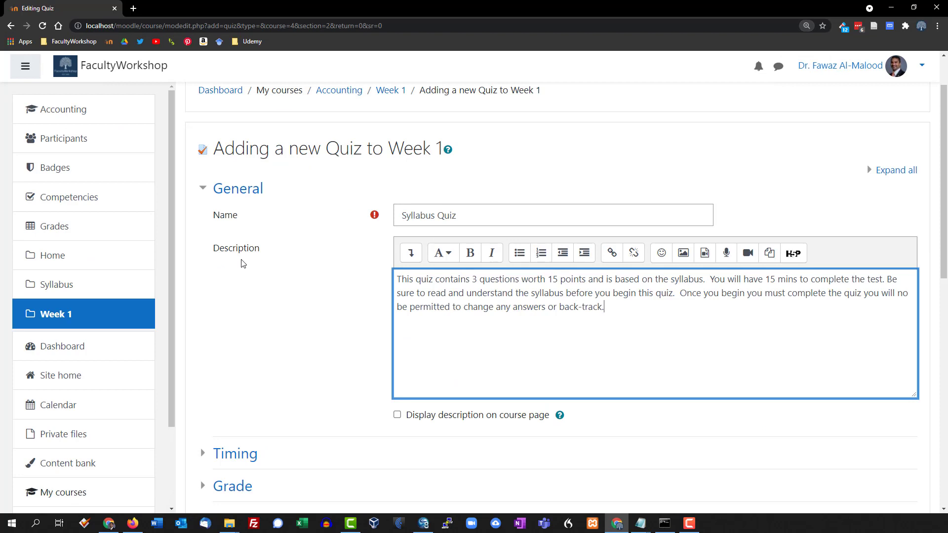
pyautogui.scroll(-2, 277, 235)
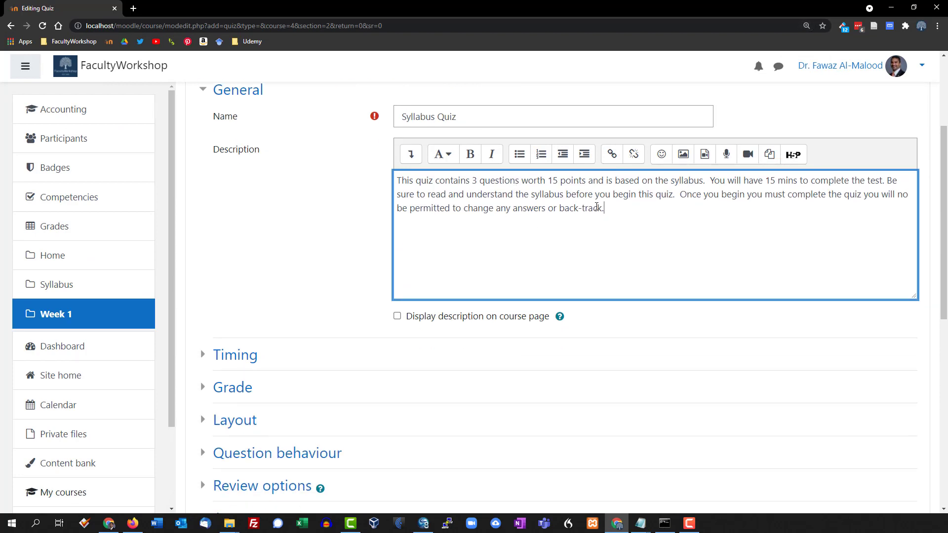
pyautogui.scroll(-1, 318, 221)
pyautogui.scroll(1, 317, 220)
pyautogui.scroll(-3, 317, 220)
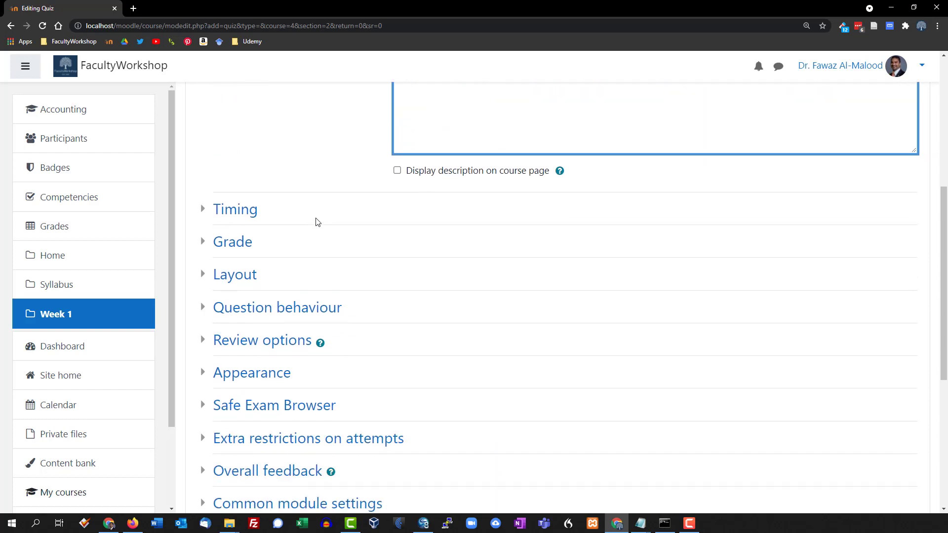
# Expand the Timing settings, enable the quiz's closing date and set it to 1 October 2021.
pyautogui.click(239, 213)
pyautogui.scroll(-1, 416, 194)
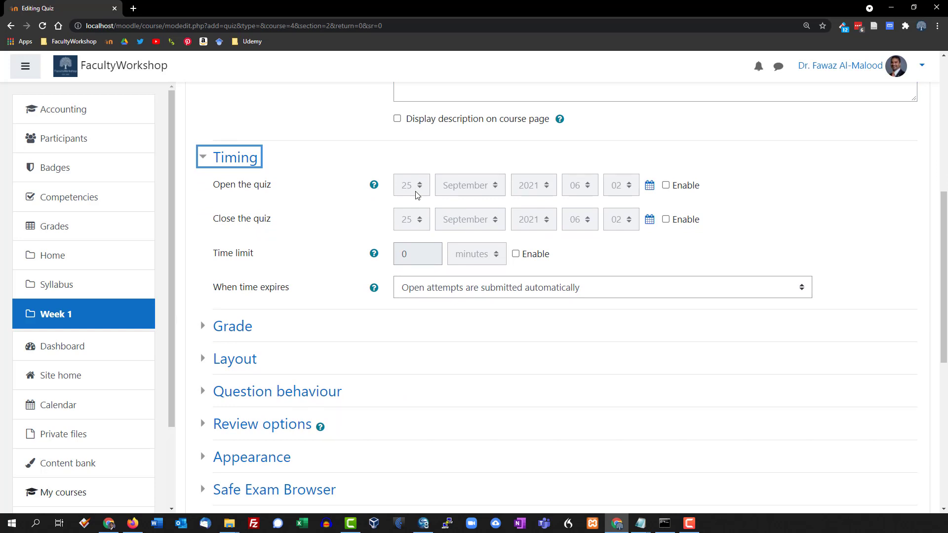
pyautogui.click(665, 220)
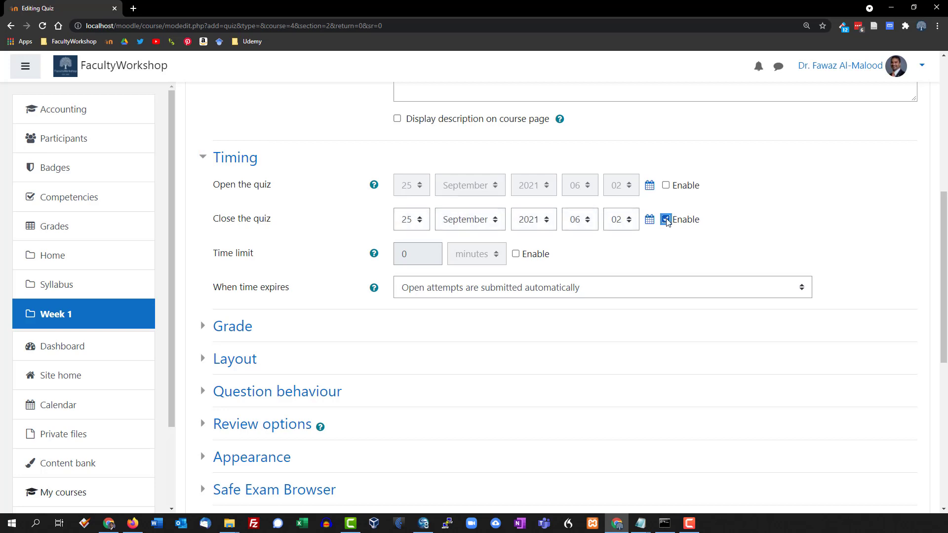
pyautogui.click(422, 221)
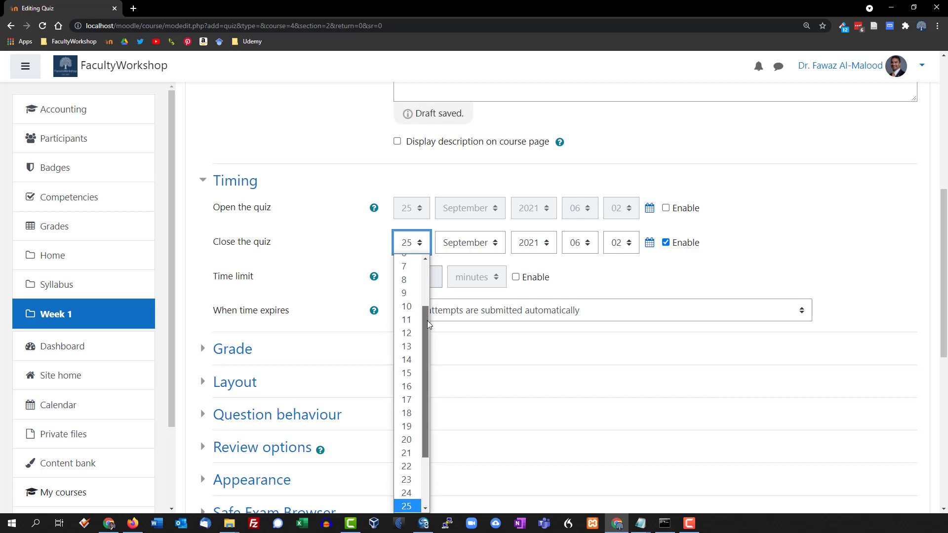
pyautogui.scroll(-2, 424, 392)
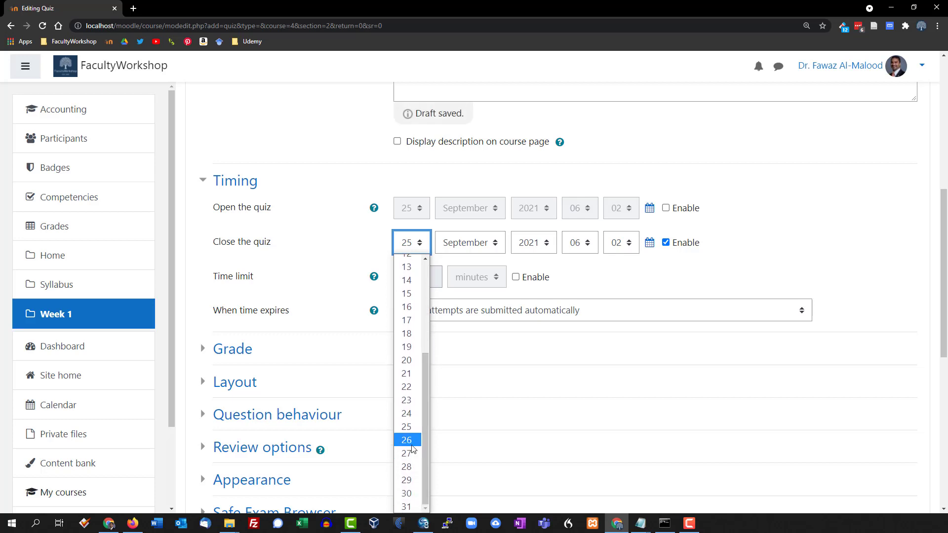
pyautogui.click(406, 506)
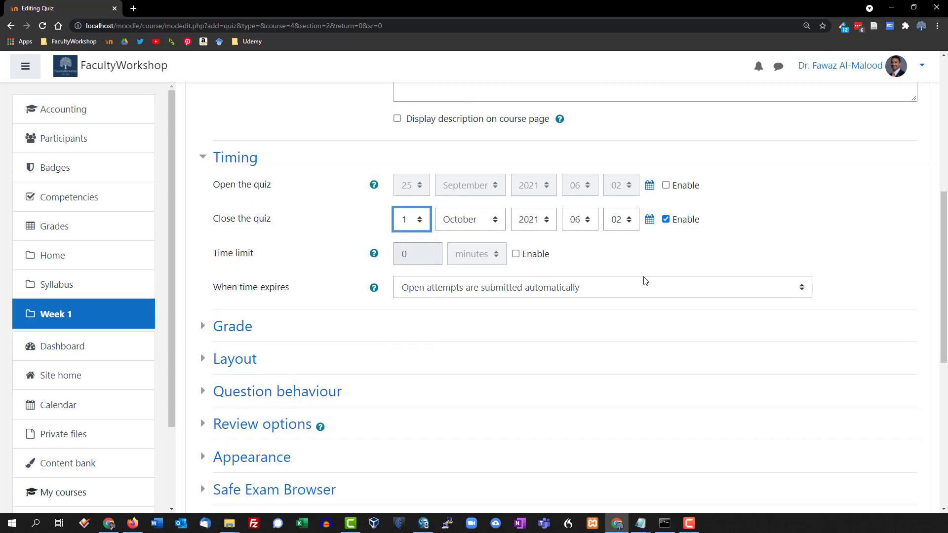
# Set the quiz's closing time to 16:00.
pyautogui.click(588, 219)
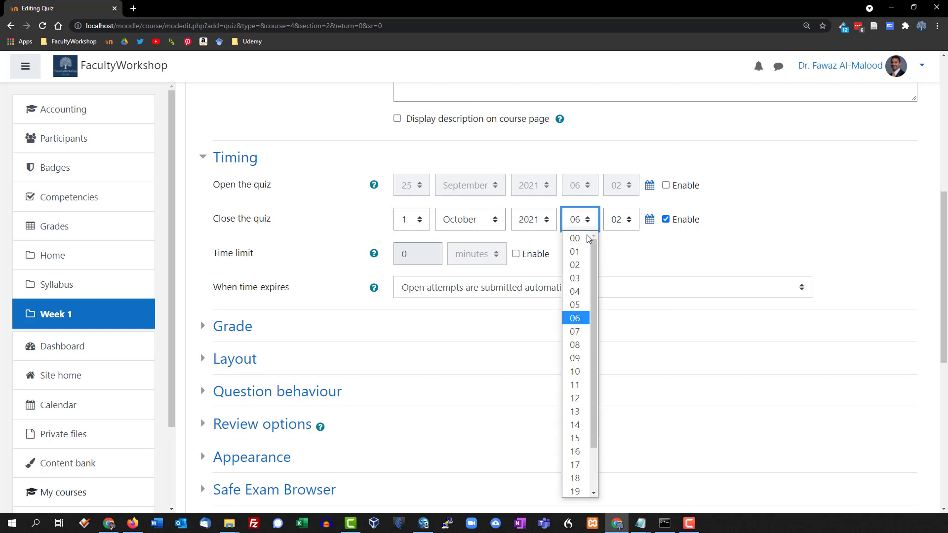
pyautogui.click(581, 453)
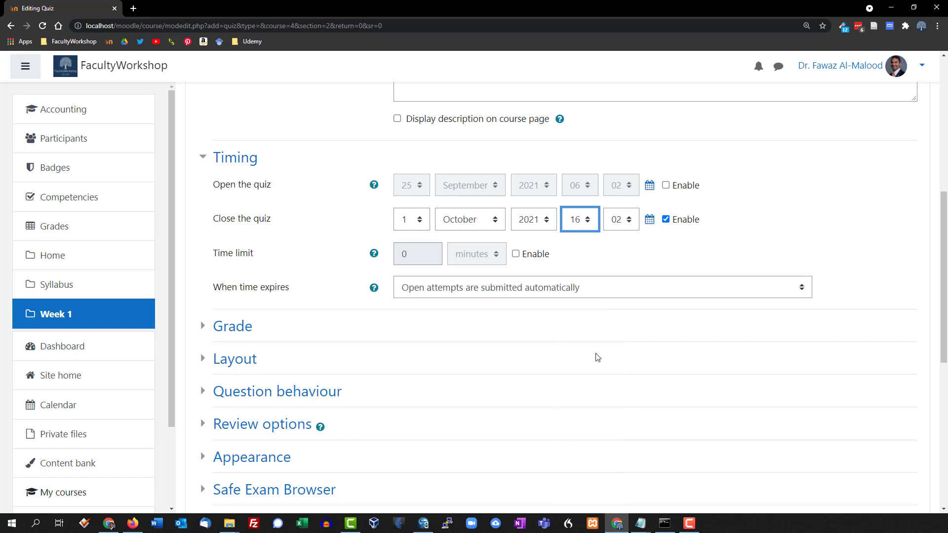
pyautogui.click(623, 228)
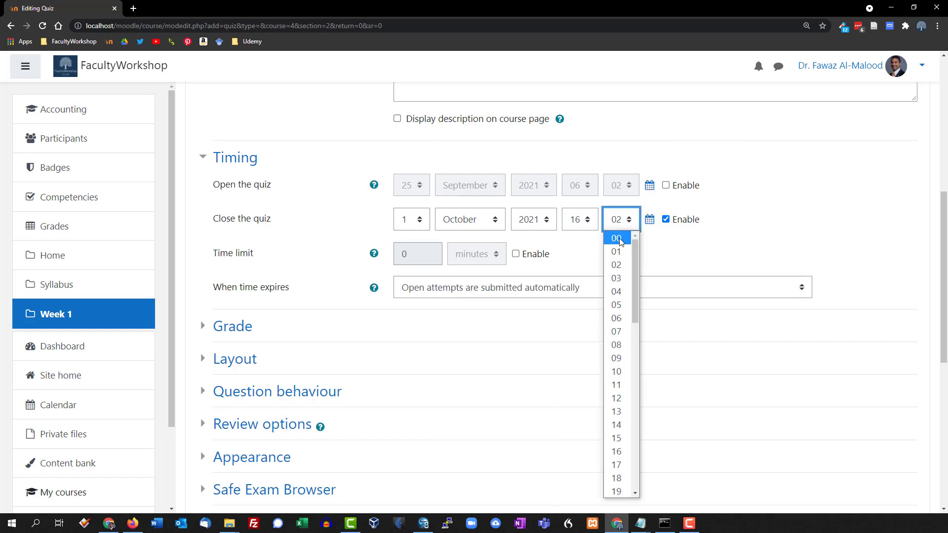
pyautogui.click(619, 238)
pyautogui.click(621, 247)
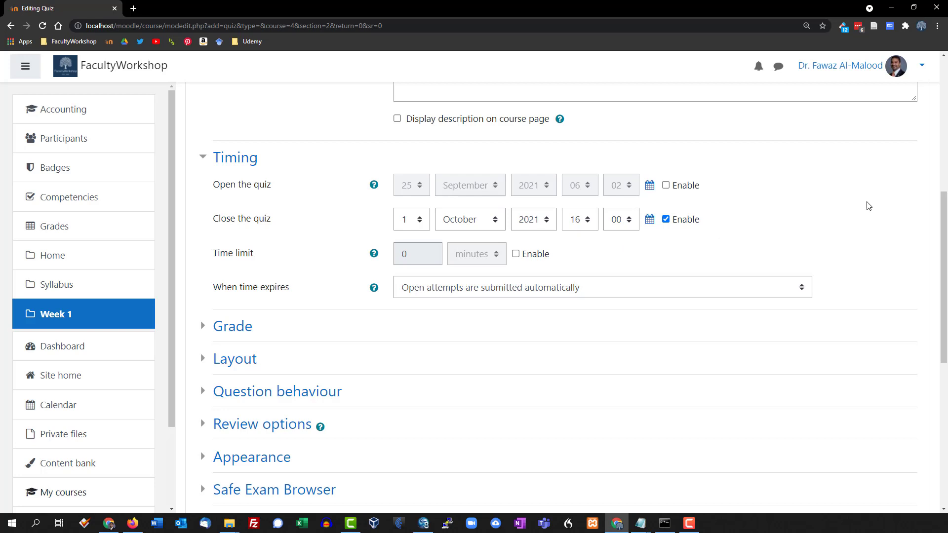
# Change the completion time stated in the quiz description to 6 mins.
pyautogui.scroll(-1, 840, 201)
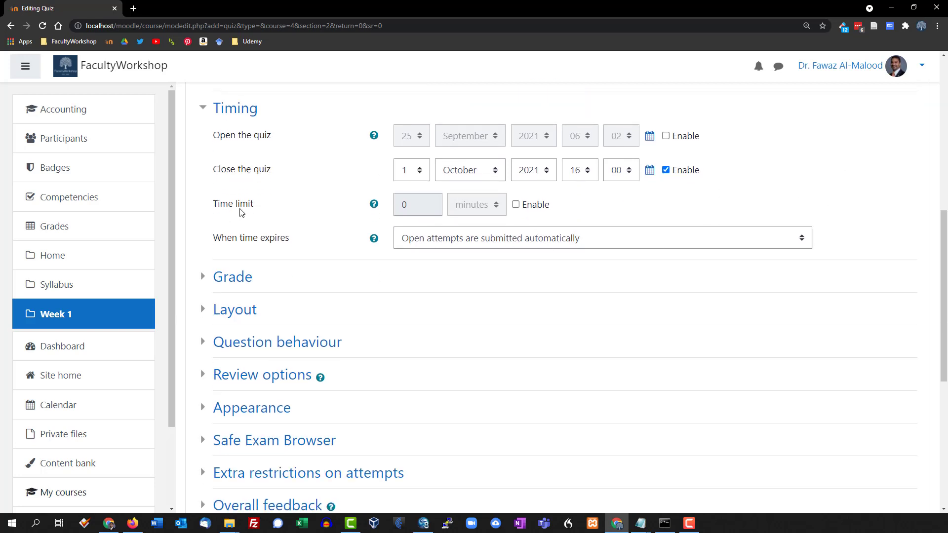
pyautogui.scroll(4, 279, 228)
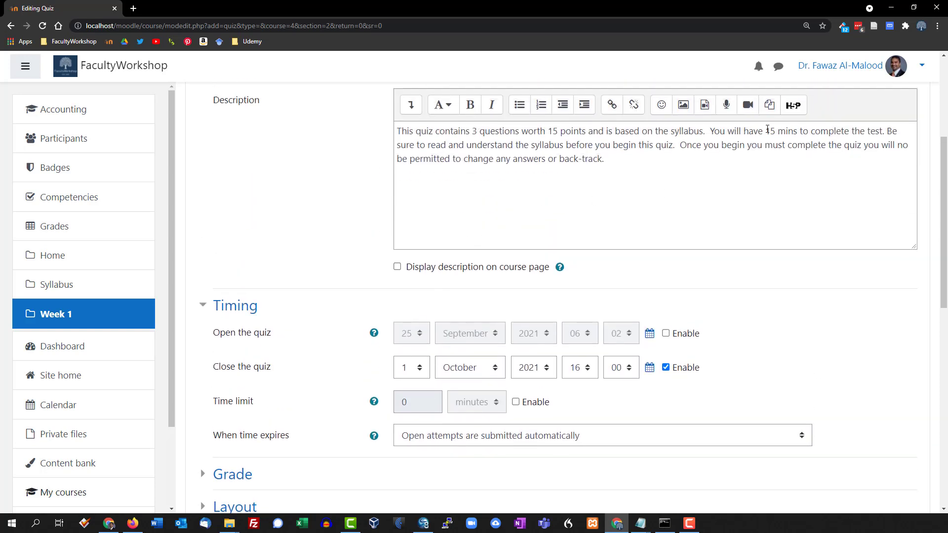
pyautogui.moveTo(766, 131); pyautogui.dragTo(800, 131)
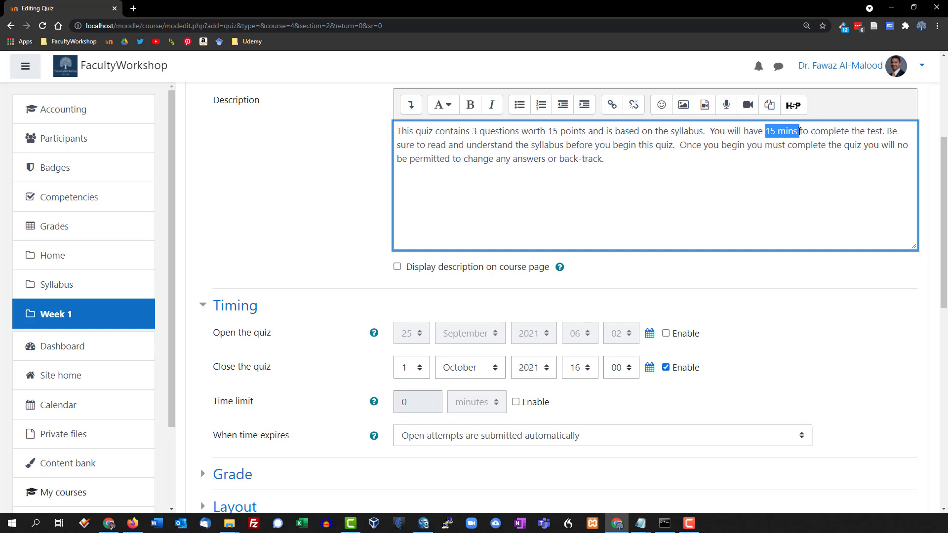
pyautogui.press('Left')
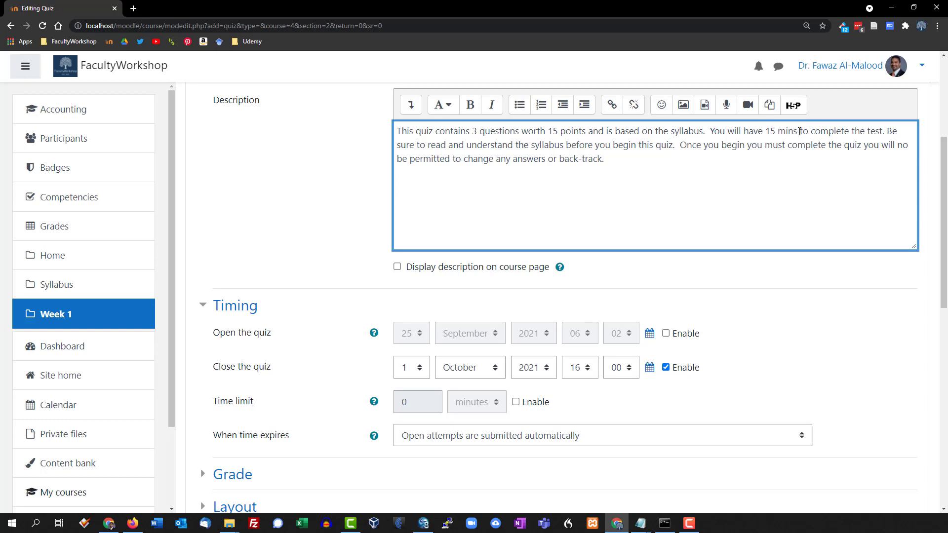
pyautogui.hotkey('shift', 'Right')
pyautogui.hotkey('shift', 'Right')
pyautogui.write('6')
pyautogui.click(669, 176)
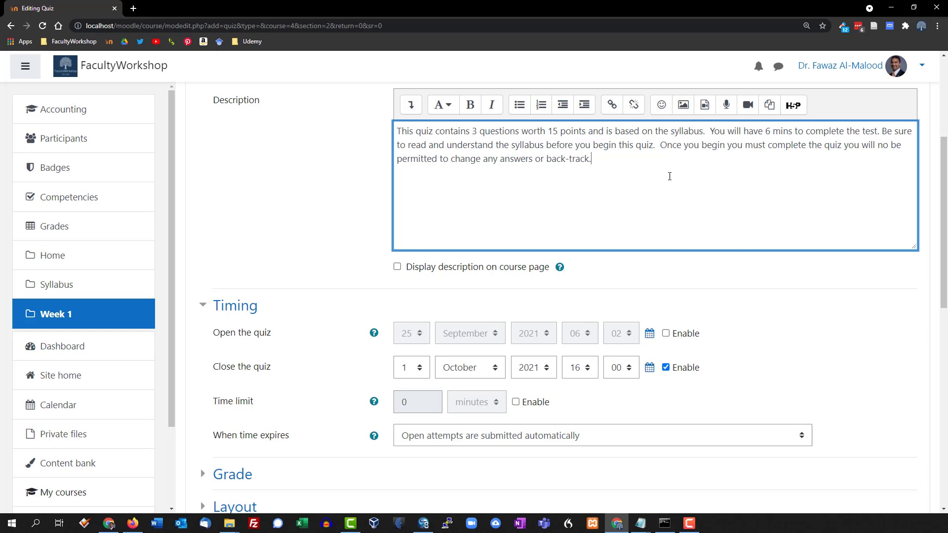
# Enable the quiz's time limit and set it to 6 minutes.
pyautogui.scroll(-4, 328, 252)
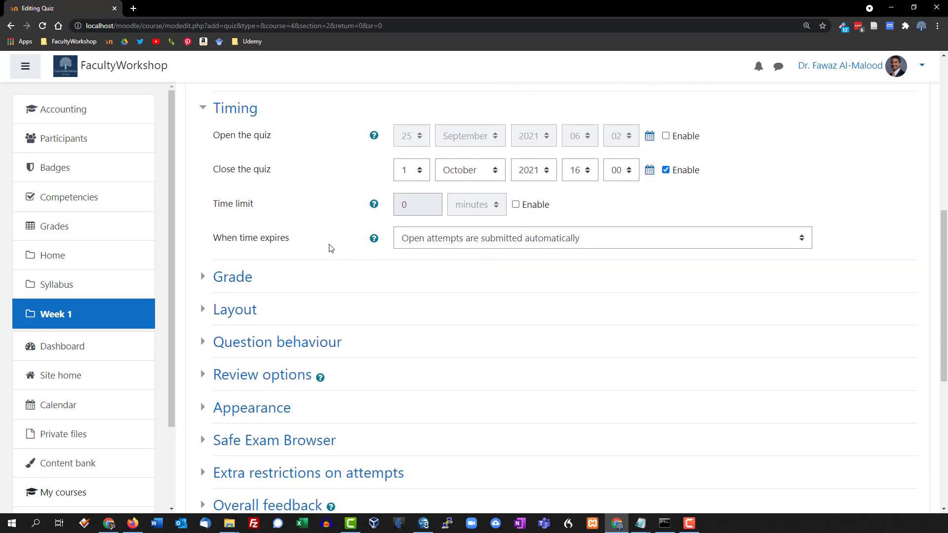
pyautogui.scroll(-2, 330, 248)
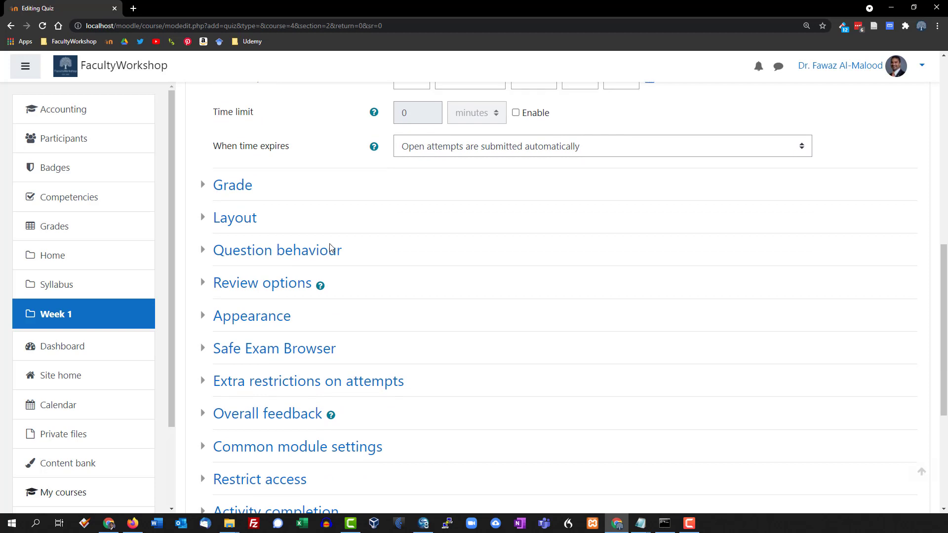
pyautogui.scroll(1, 330, 248)
pyautogui.click(522, 157)
pyautogui.moveTo(435, 156); pyautogui.dragTo(383, 161)
pyautogui.write('6')
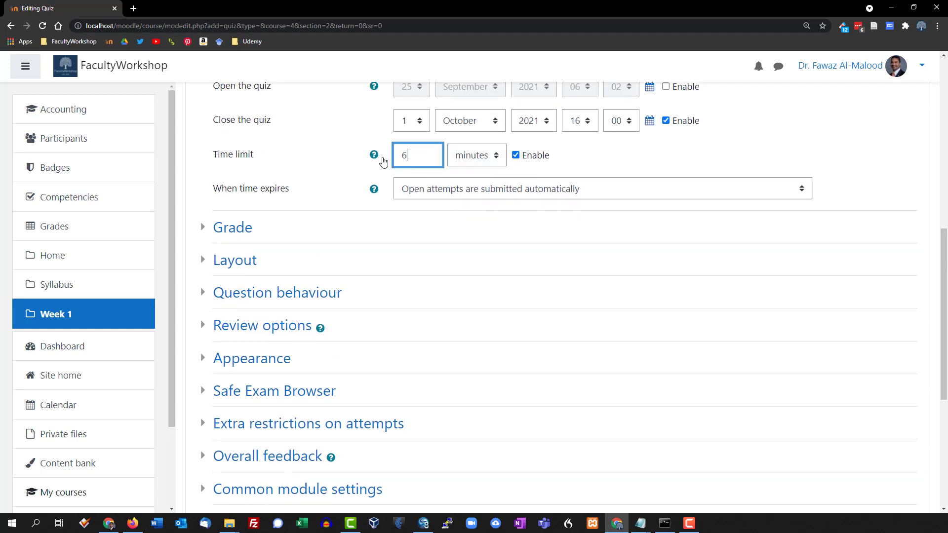
# Review the quiz's timing settings, including the closing date, the time limit and what happens when time expires.
pyautogui.scroll(1, 353, 253)
pyautogui.scroll(1, 353, 253)
pyautogui.click(318, 253)
pyautogui.scroll(-1, 913, 217)
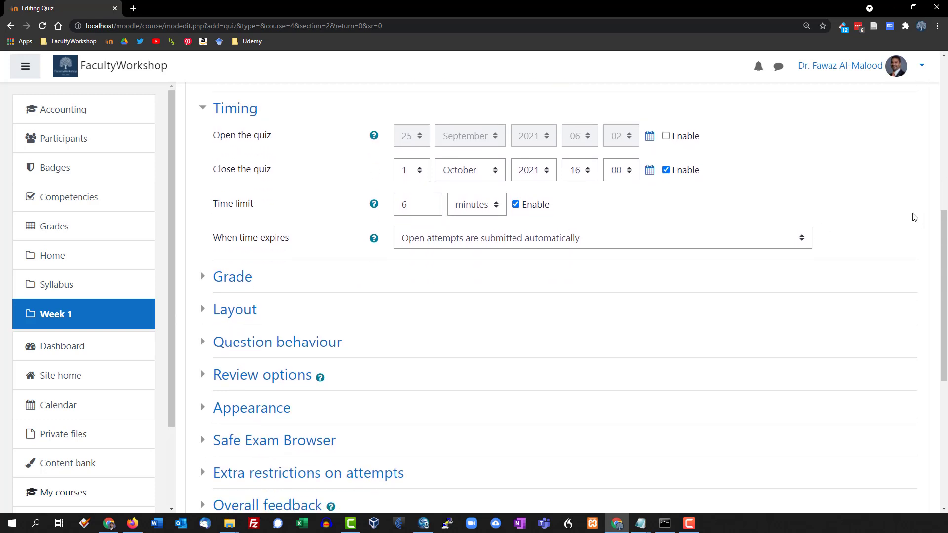
pyautogui.scroll(-1, 406, 279)
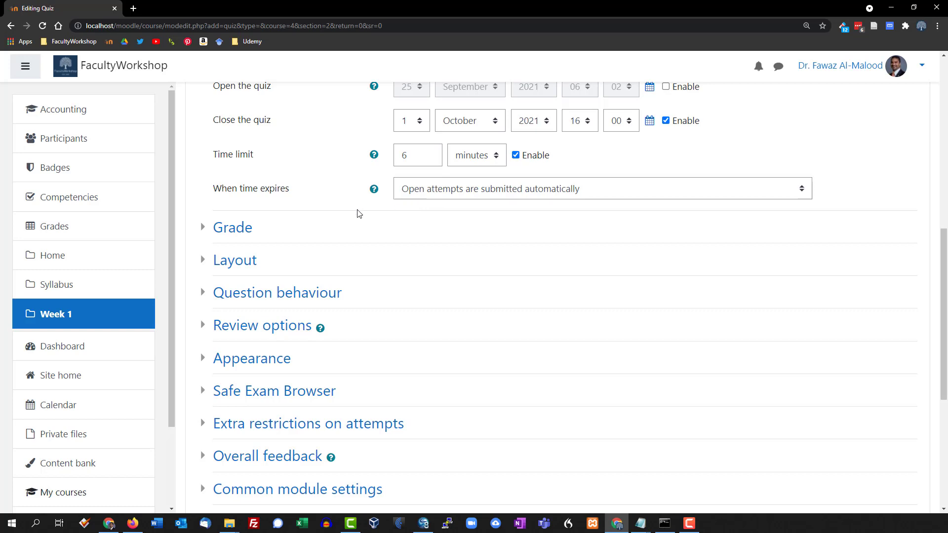
pyautogui.scroll(3, 331, 169)
pyautogui.scroll(1, 331, 170)
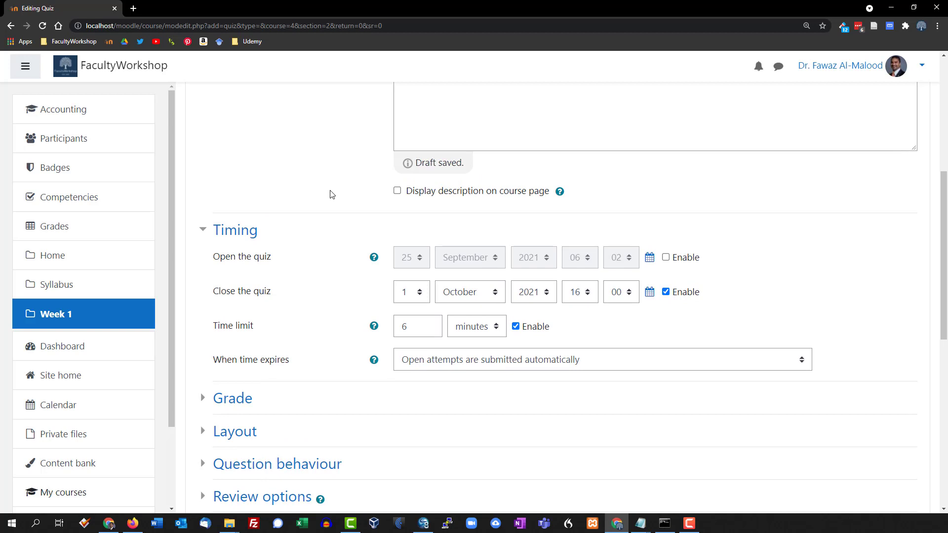
pyautogui.scroll(-3, 330, 194)
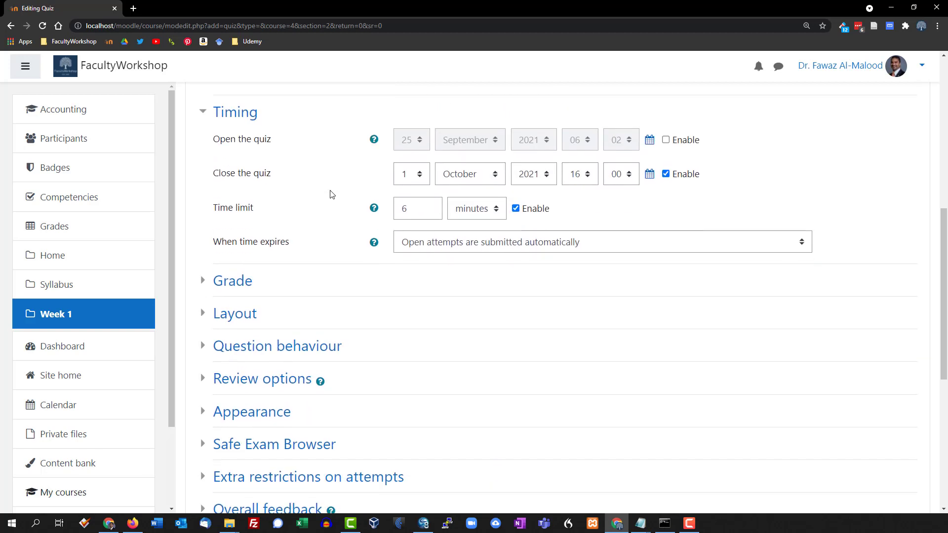
# Expand the Grade settings and set the quiz's grade category to Quizzes&Exams.
pyautogui.click(249, 227)
pyautogui.scroll(-2, 310, 173)
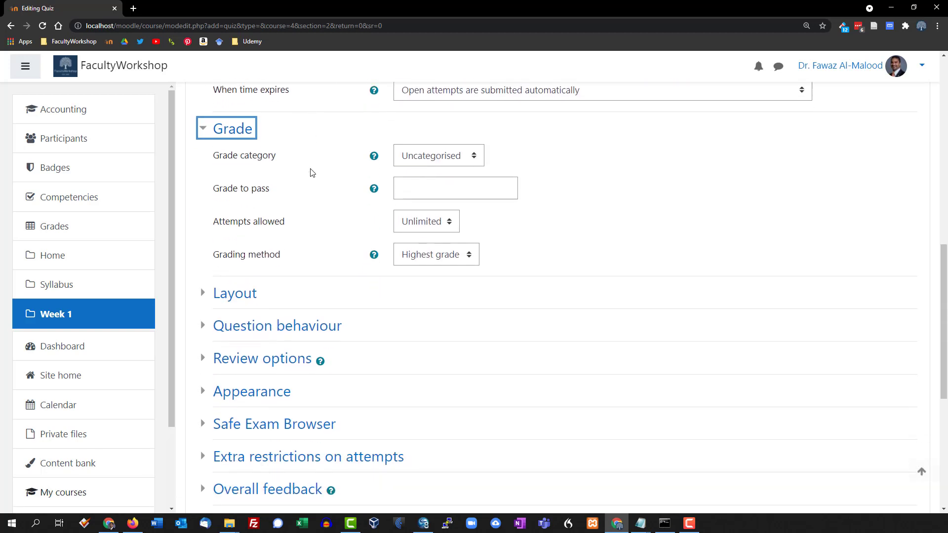
pyautogui.click(478, 162)
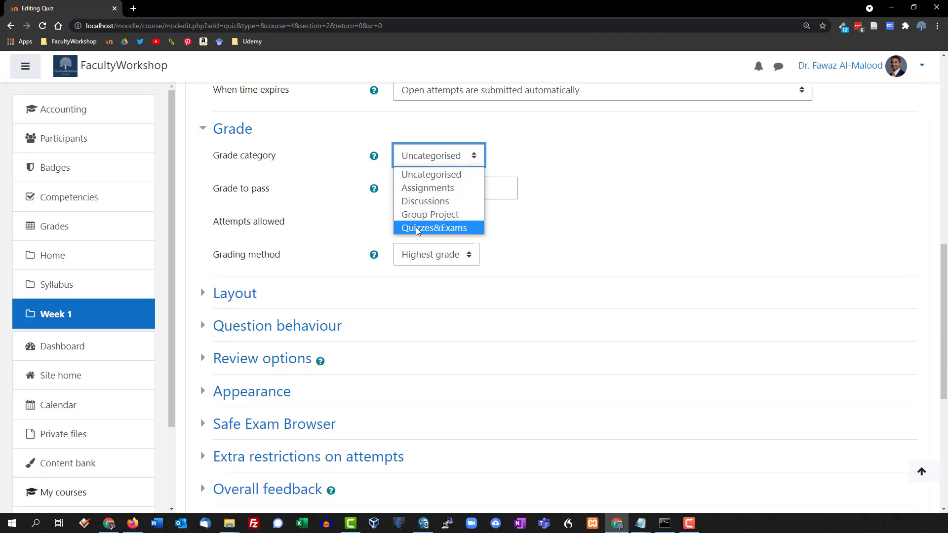
pyautogui.click(446, 230)
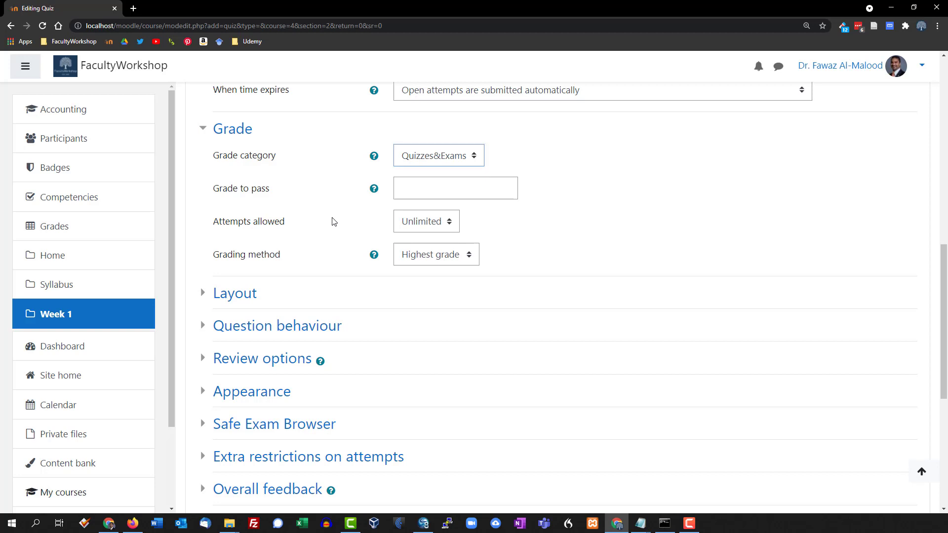
# Limit the quiz to 1 allowed attempt in the Grade settings.
pyautogui.scroll(-1, 332, 220)
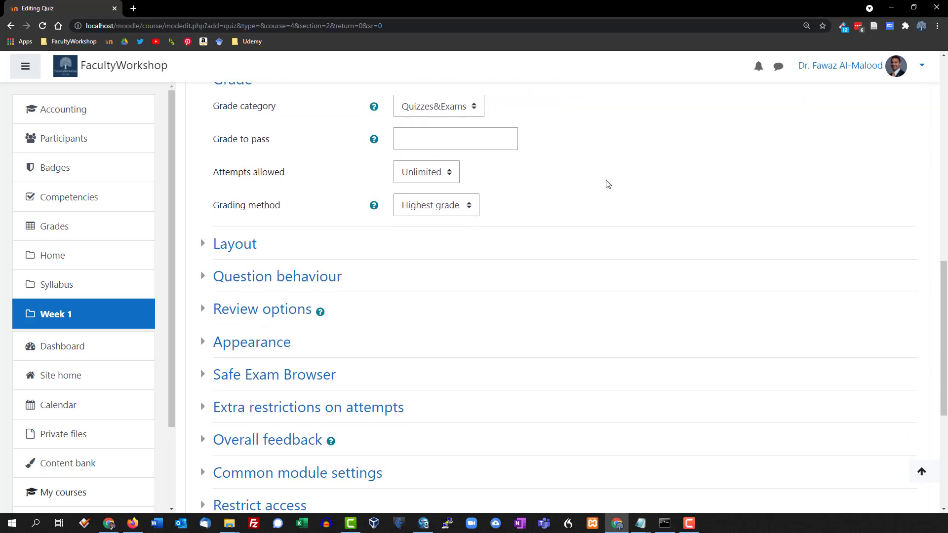
pyautogui.click(446, 173)
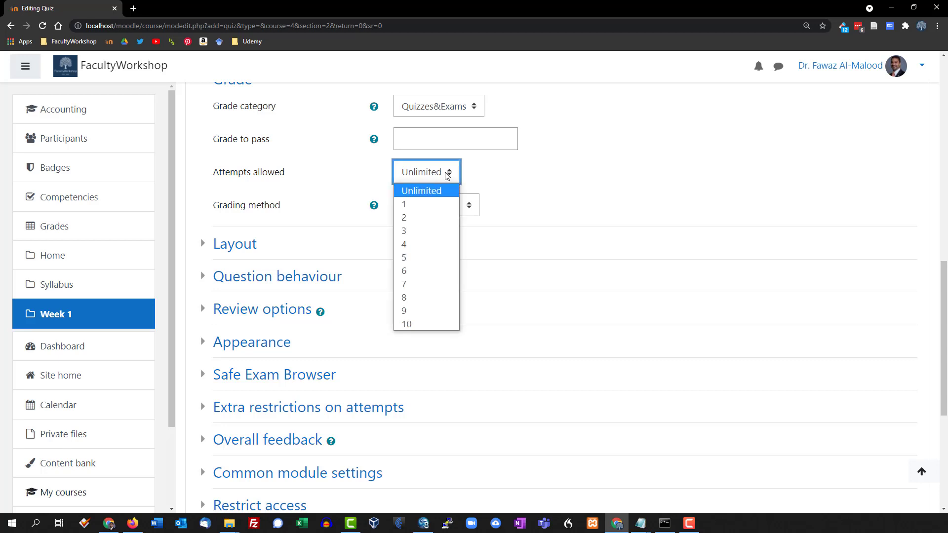
pyautogui.click(437, 211)
pyautogui.click(604, 188)
# Review the quiz's description, timing and grade settings for consistency.
pyautogui.scroll(-1, 280, 194)
pyautogui.scroll(1, 280, 194)
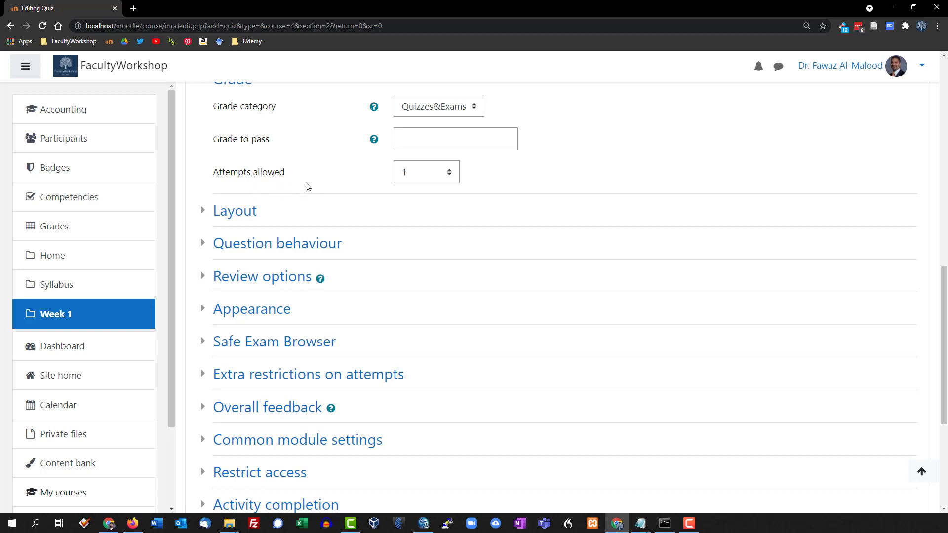
pyautogui.scroll(4, 311, 189)
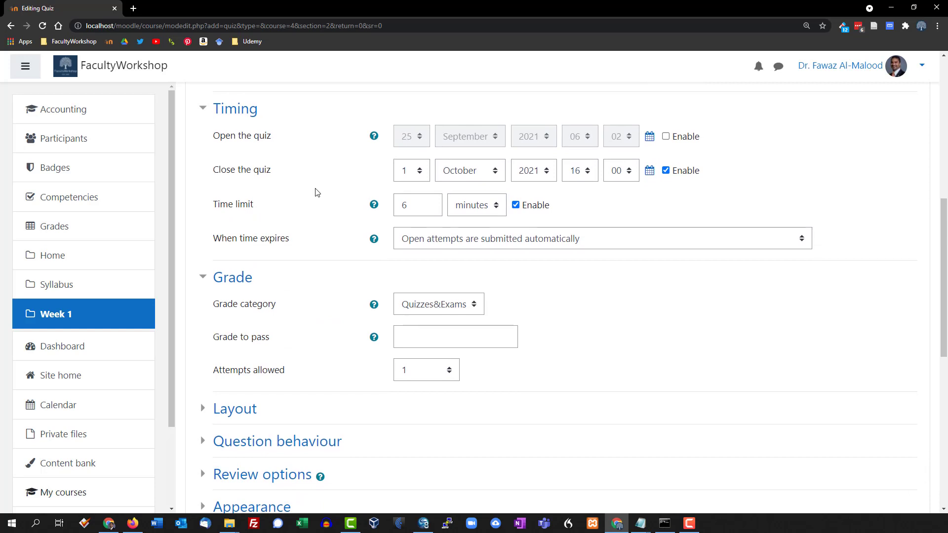
pyautogui.scroll(5, 316, 192)
pyautogui.scroll(-2, 317, 192)
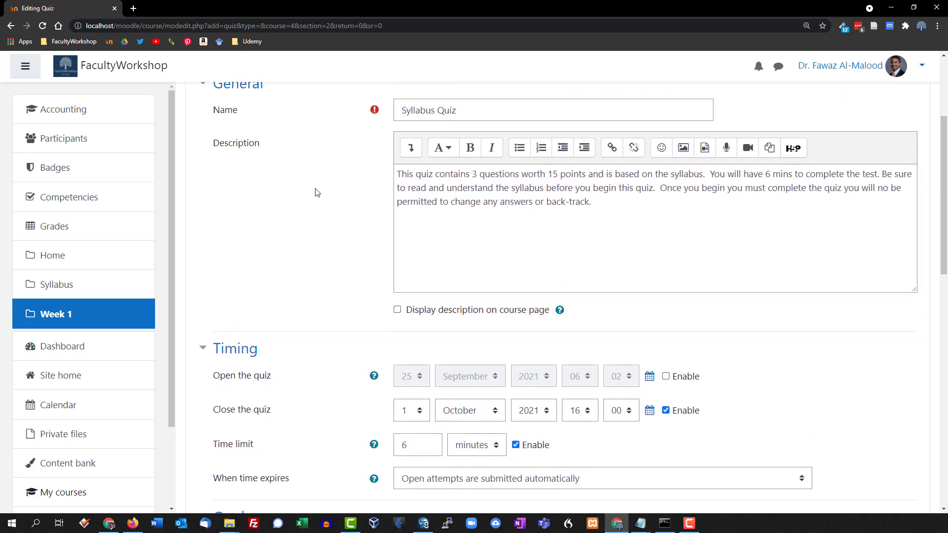
pyautogui.scroll(-5, 317, 192)
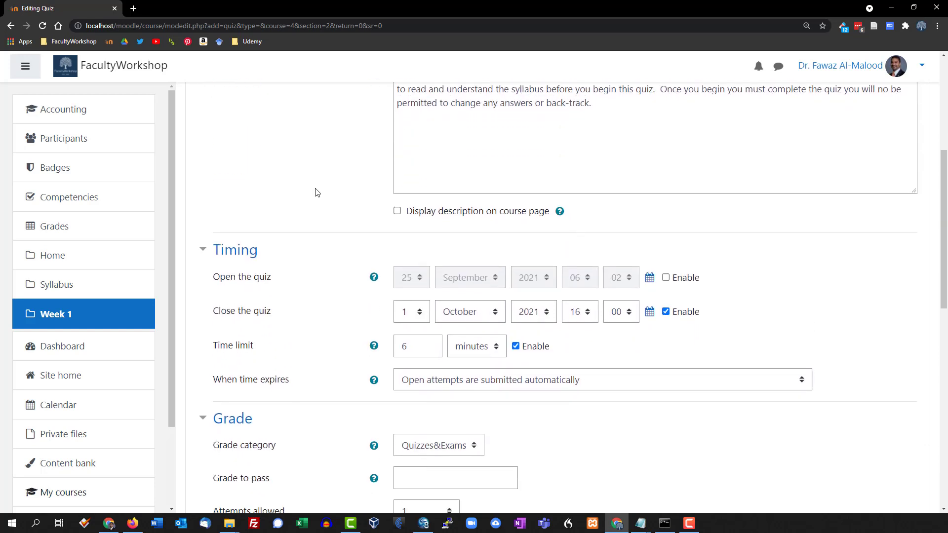
pyautogui.scroll(-1, 317, 192)
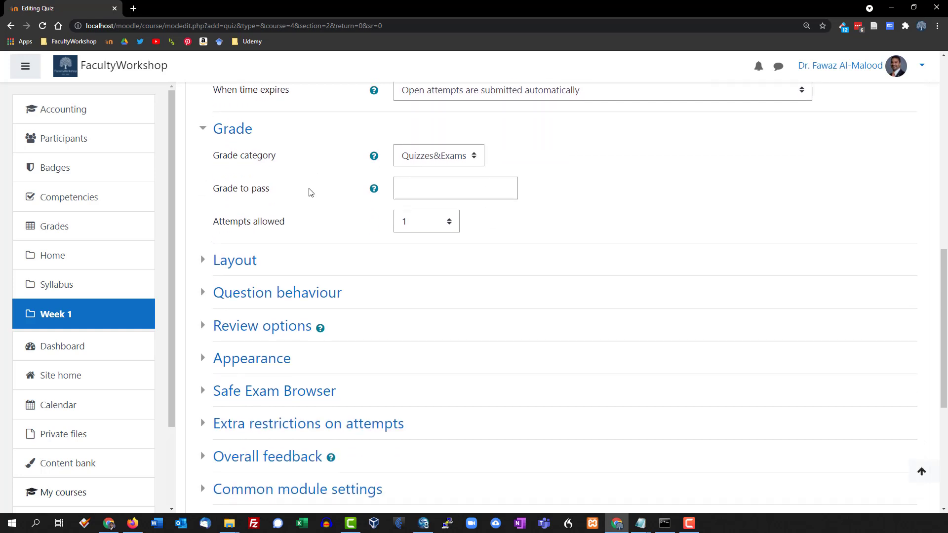
pyautogui.scroll(-2, 310, 192)
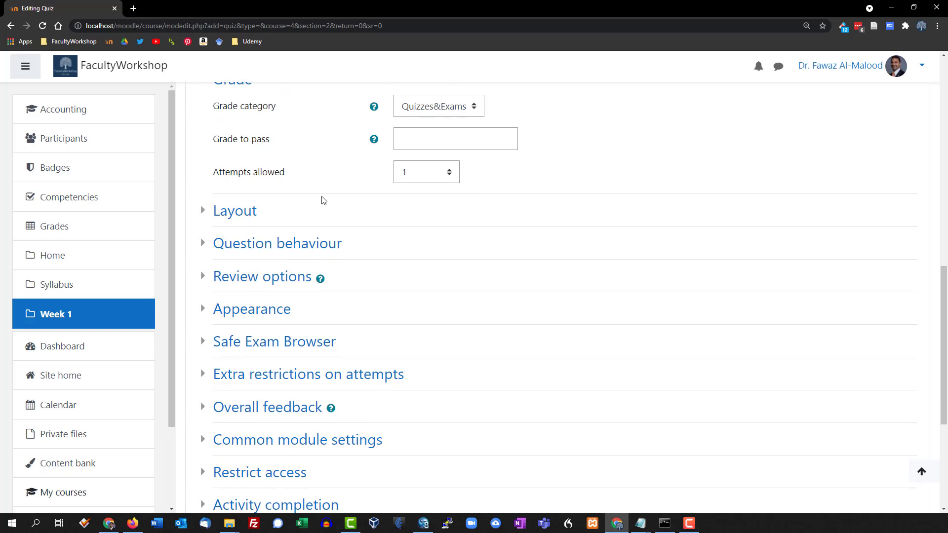
# Expand the Layout settings and set New page to "Never, all questions on one page".
pyautogui.scroll(-1, 290, 173)
pyautogui.scroll(-1, 290, 173)
pyautogui.click(224, 161)
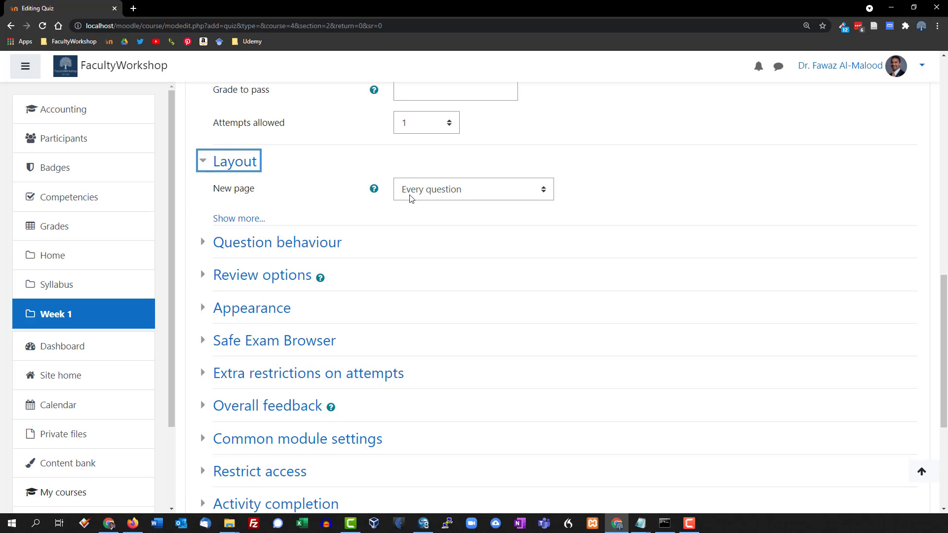
pyautogui.click(539, 191)
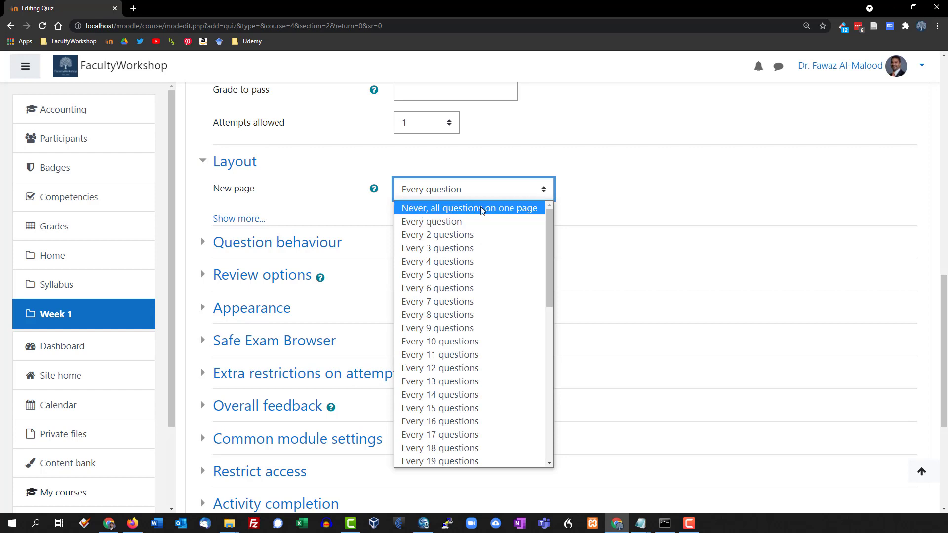
pyautogui.click(504, 210)
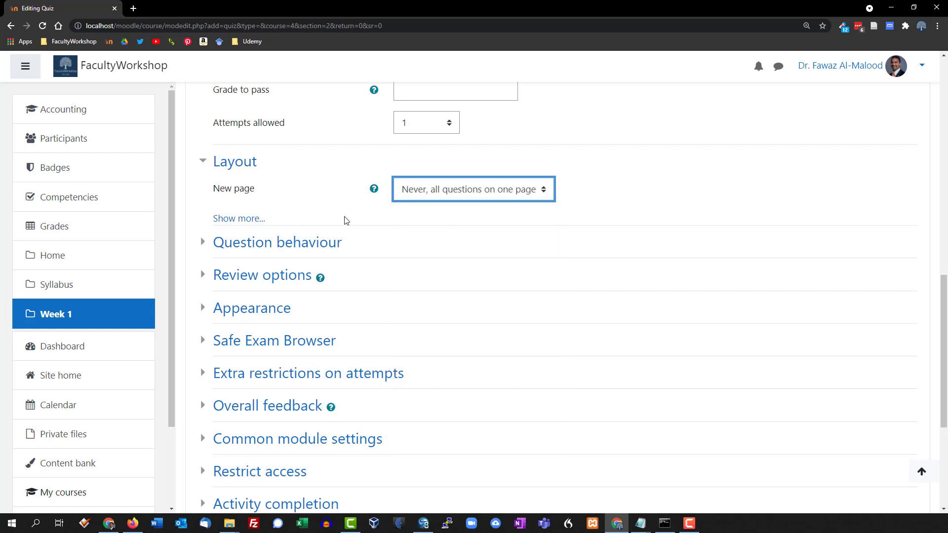
# Expand the Question behaviour settings and check the shuffling and feedback behaviour options.
pyautogui.scroll(-1, 330, 209)
pyautogui.press('Tab')
pyautogui.press('Tab')
pyautogui.click(235, 200)
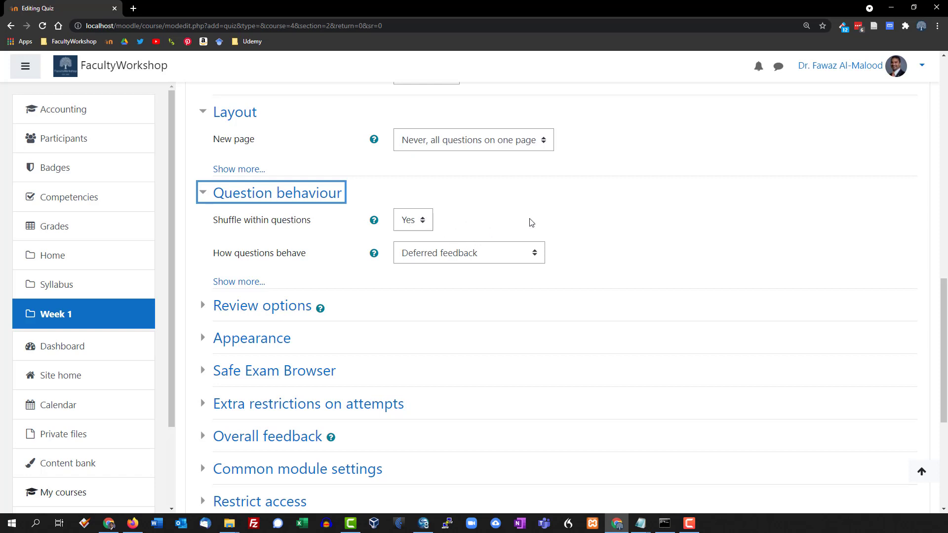
# In the Review options, disable "The attempt" both immediately after the attempt and later while the quiz is still open.
pyautogui.scroll(-3, 425, 218)
pyautogui.click(286, 158)
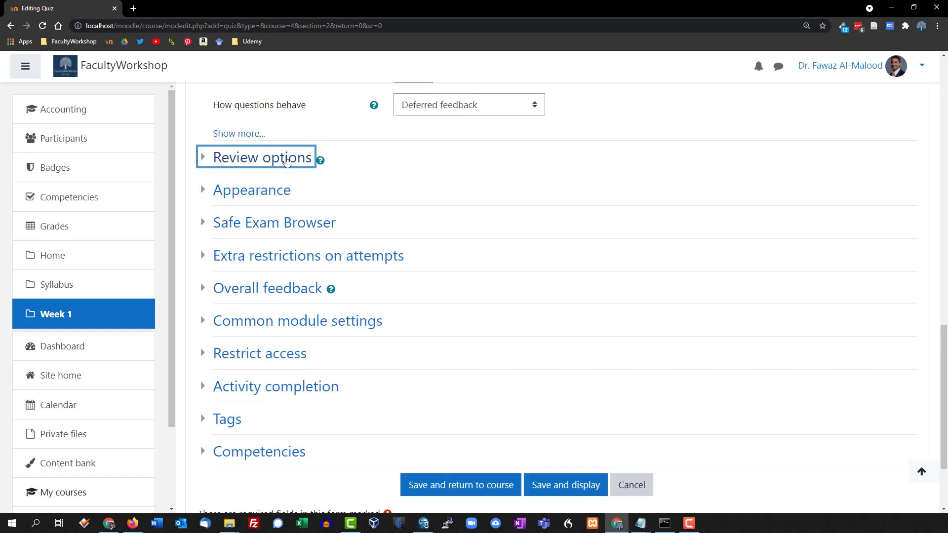
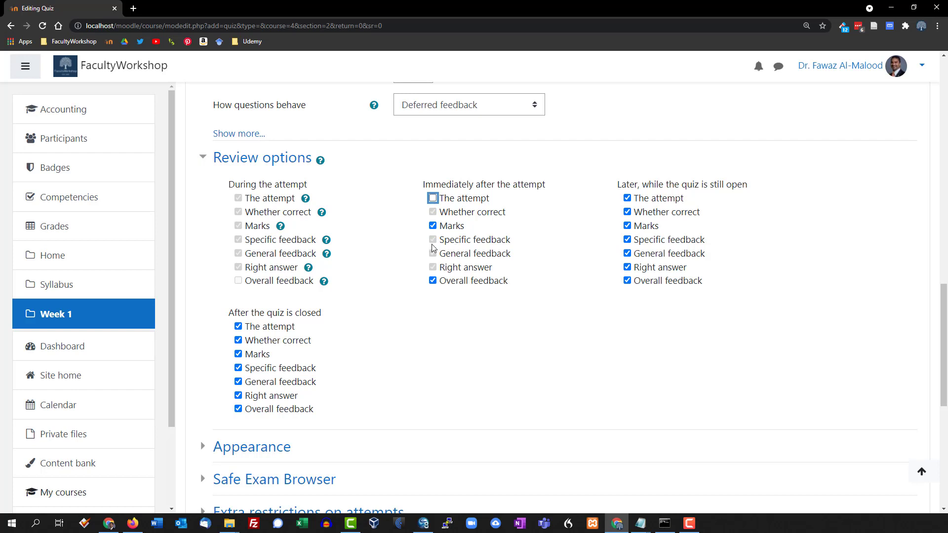
pyautogui.click(629, 199)
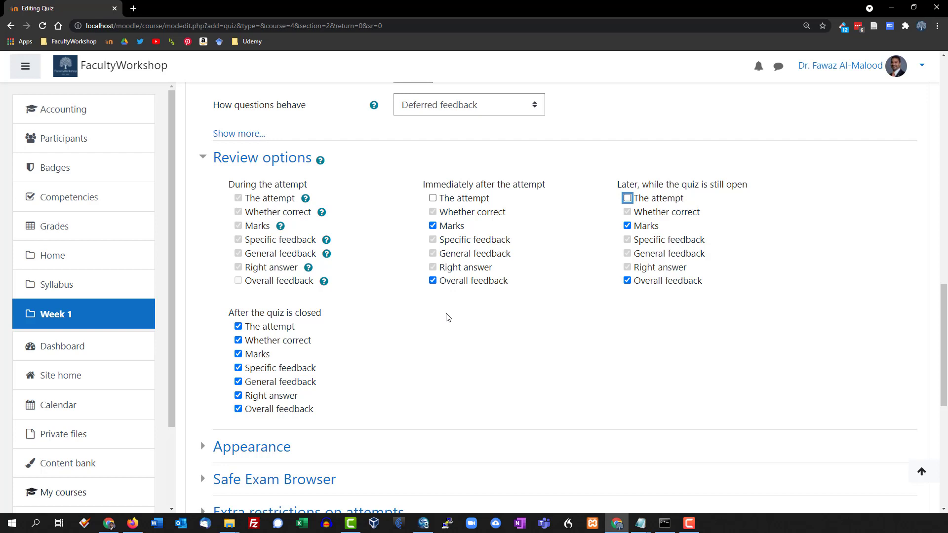
pyautogui.scroll(-1, 416, 281)
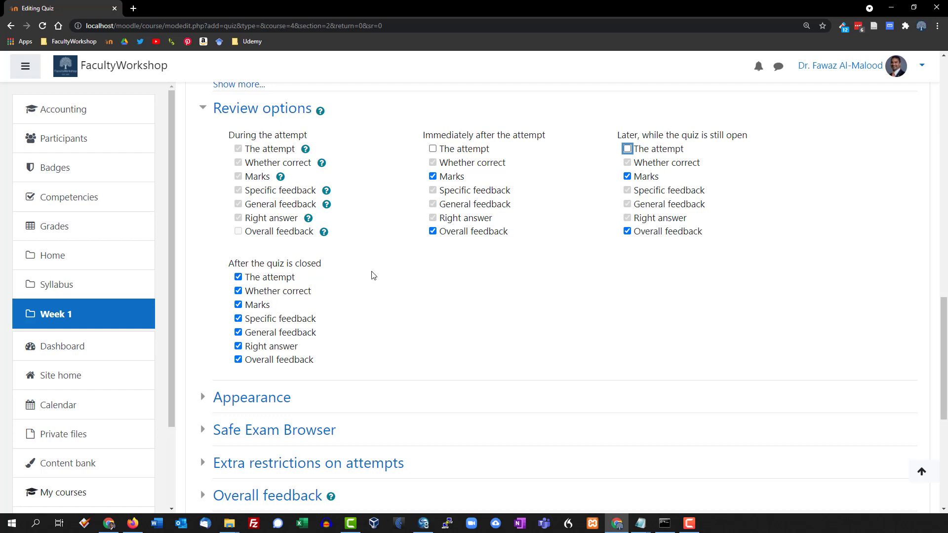
pyautogui.scroll(-1, 374, 275)
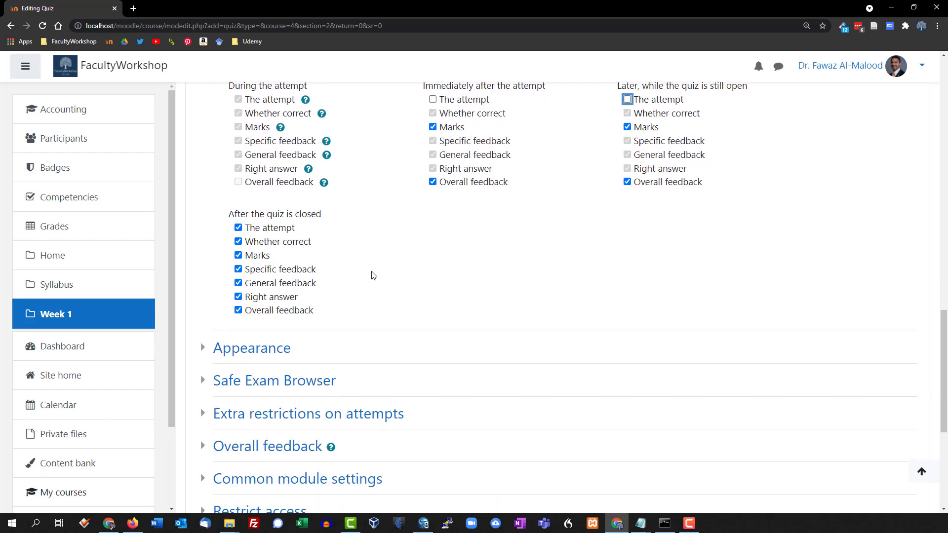
pyautogui.scroll(-1, 373, 275)
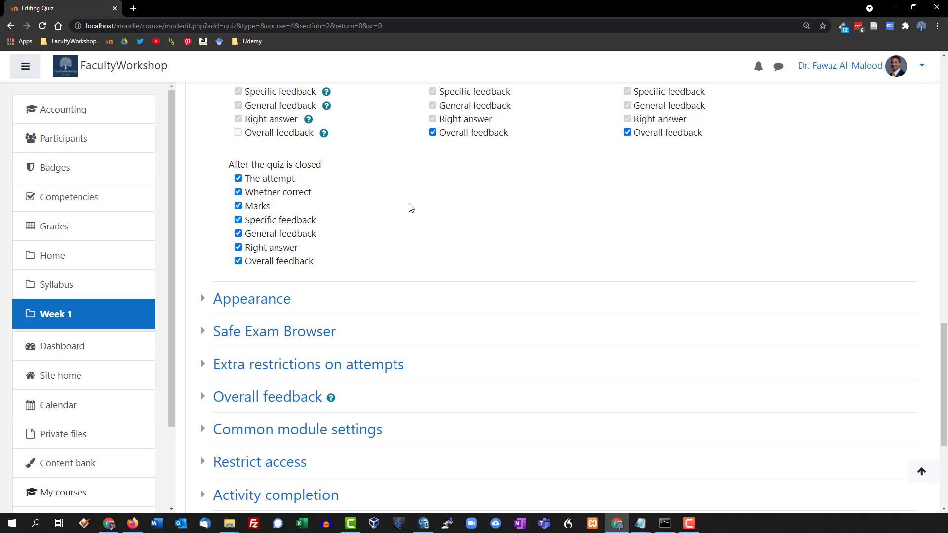
# Examine the Appearance settings, including the choices for showing the user's picture, and collapse the section again.
pyautogui.scroll(-1, 409, 207)
pyautogui.click(275, 250)
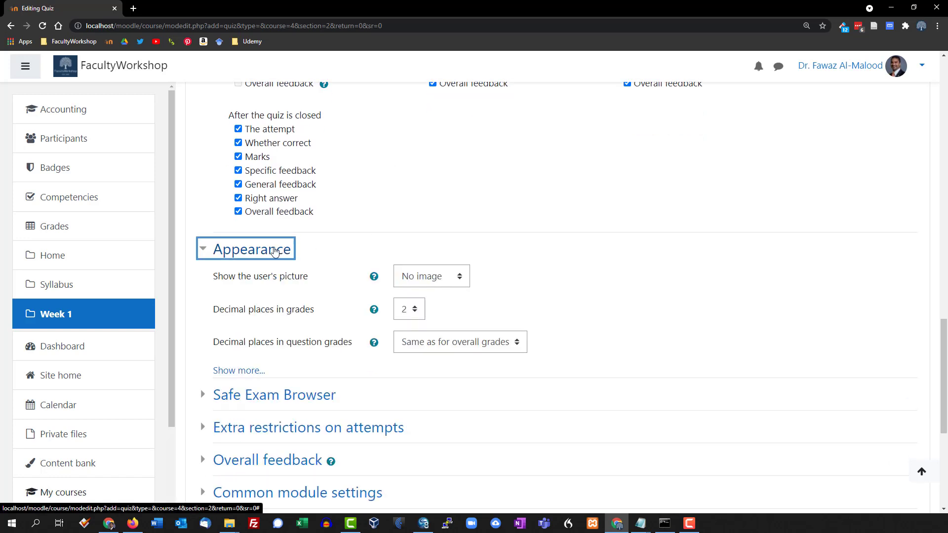
pyautogui.scroll(-1, 469, 217)
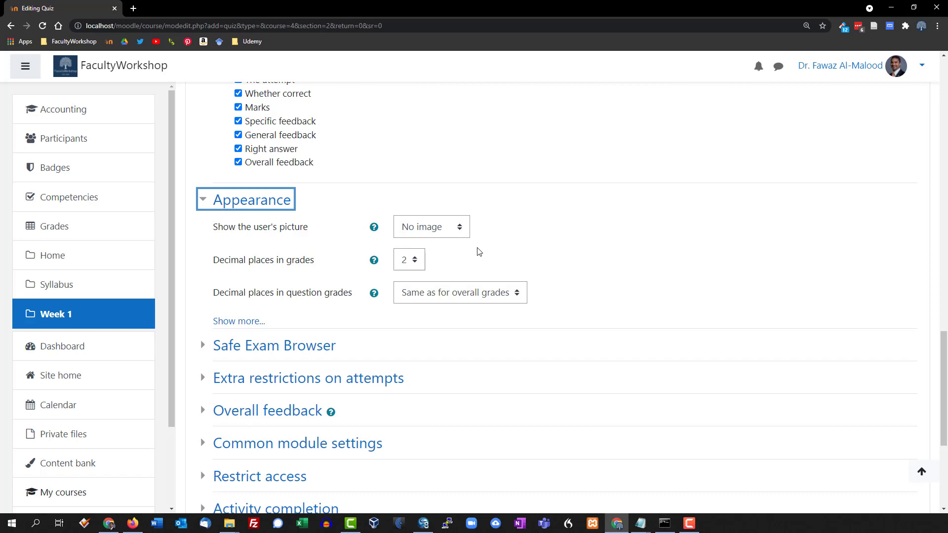
pyautogui.click(460, 227)
pyautogui.click(528, 240)
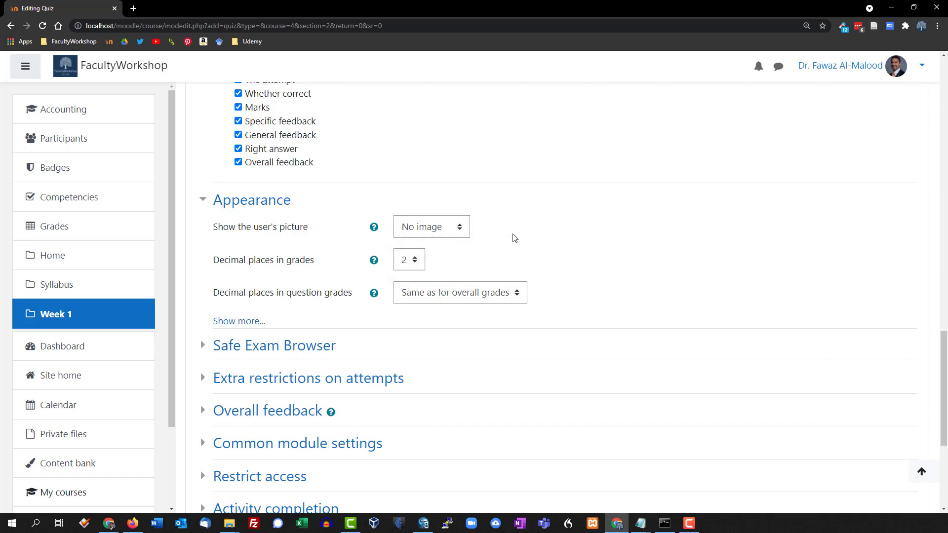
pyautogui.click(453, 227)
pyautogui.click(537, 234)
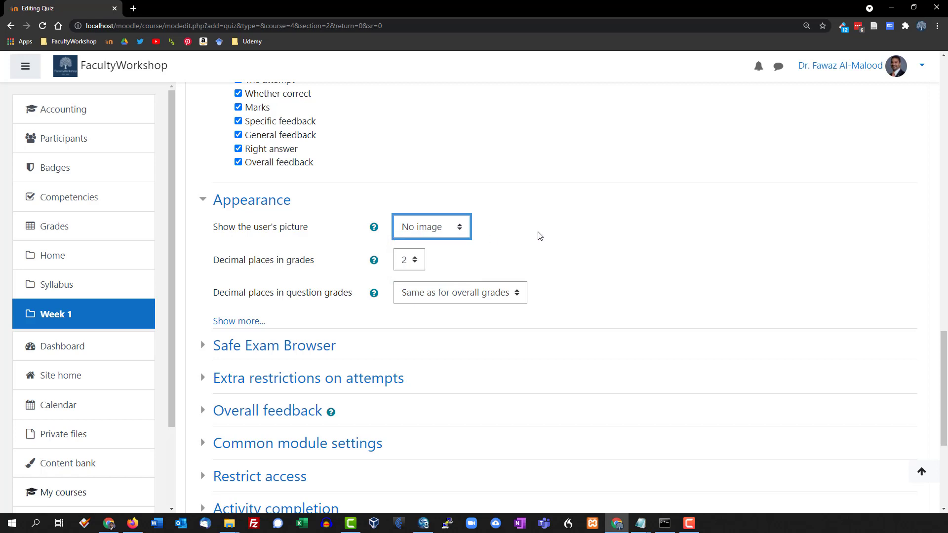
pyautogui.click(202, 202)
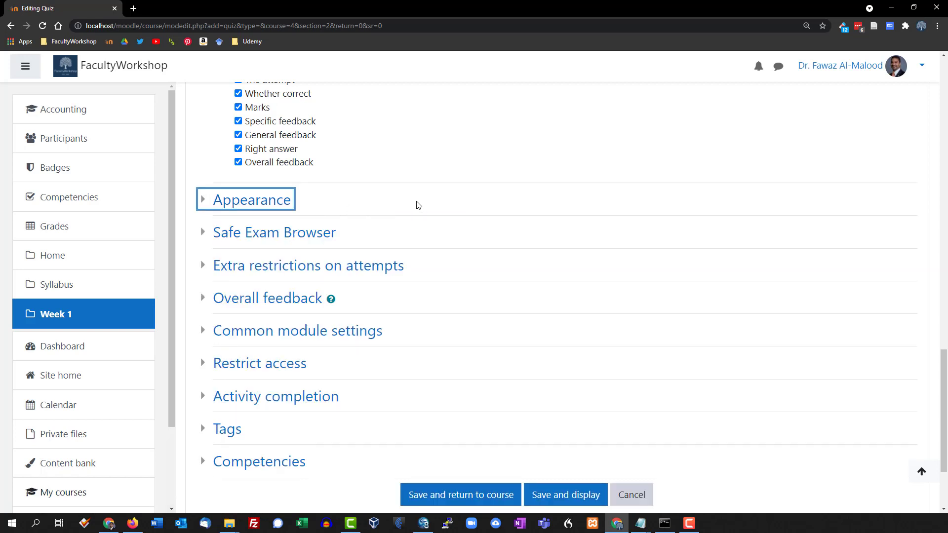
# Examine the grade boundary and feedback fields under Overall feedback, and collapse the section again.
pyautogui.scroll(-2, 417, 205)
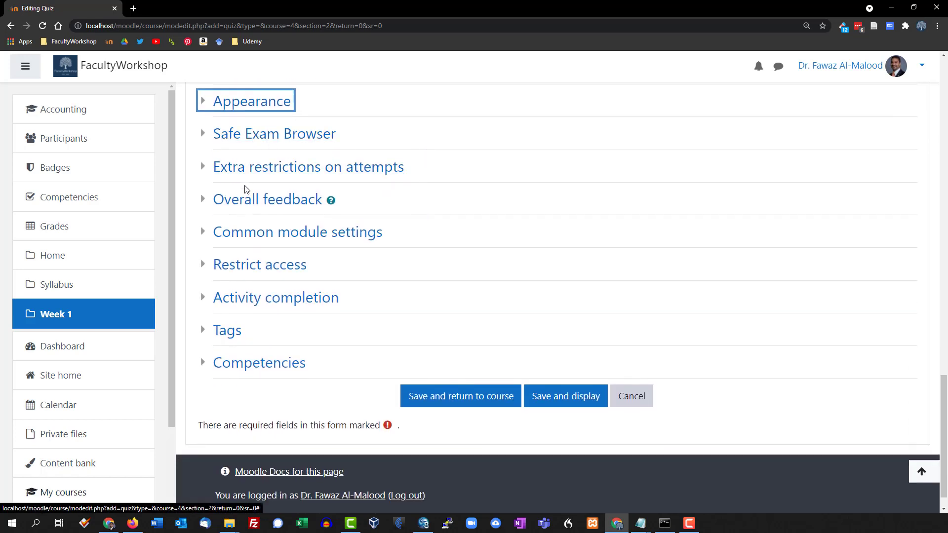
pyautogui.click(275, 208)
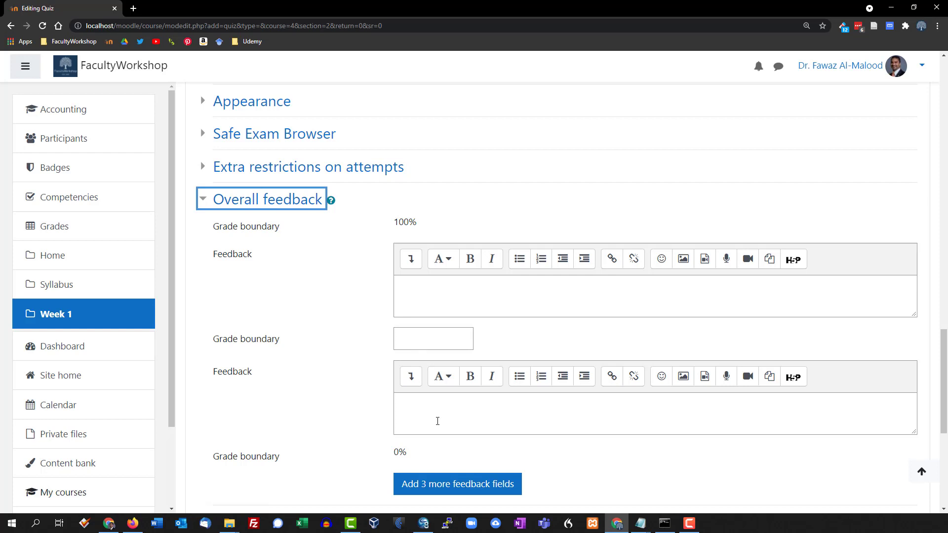
pyautogui.click(292, 206)
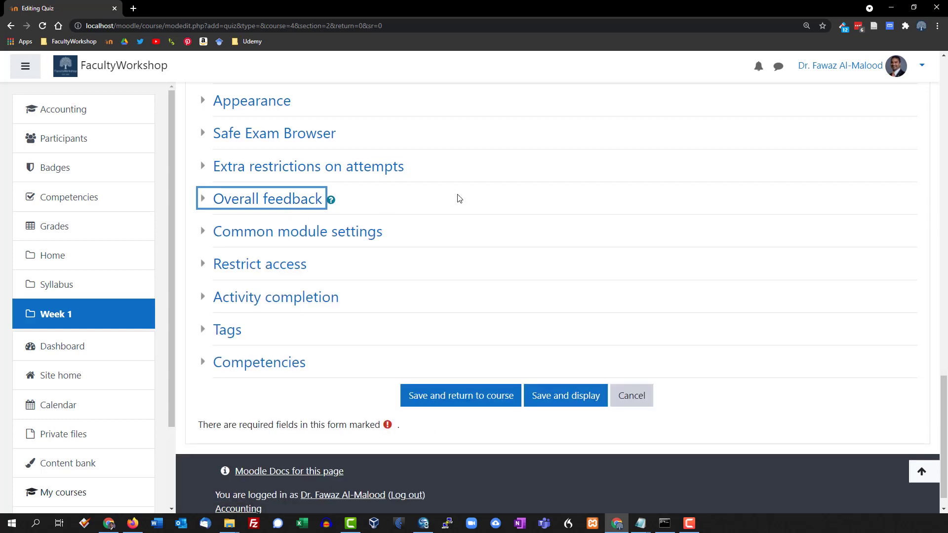
# Save and display the quiz, and check the attempts allowed and time limit on its page.
pyautogui.scroll(-1, 458, 198)
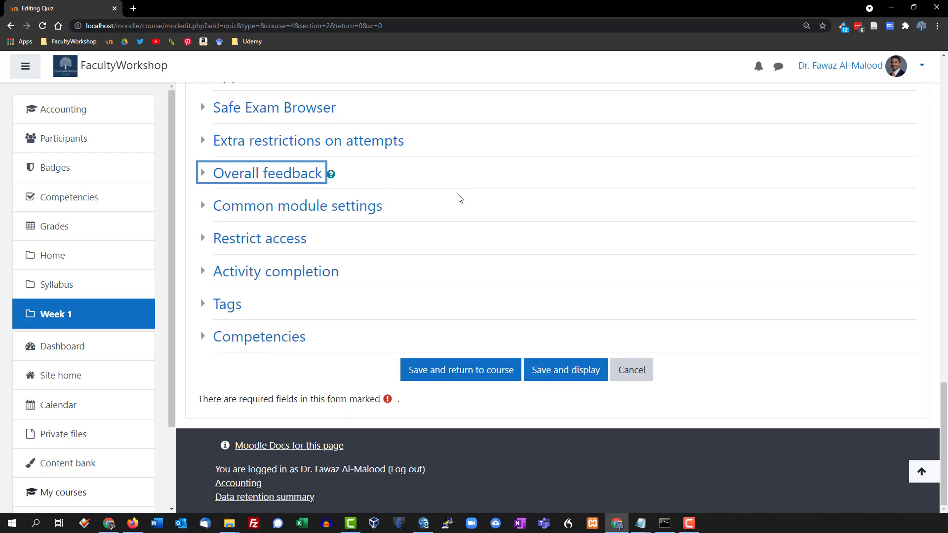
pyautogui.click(563, 377)
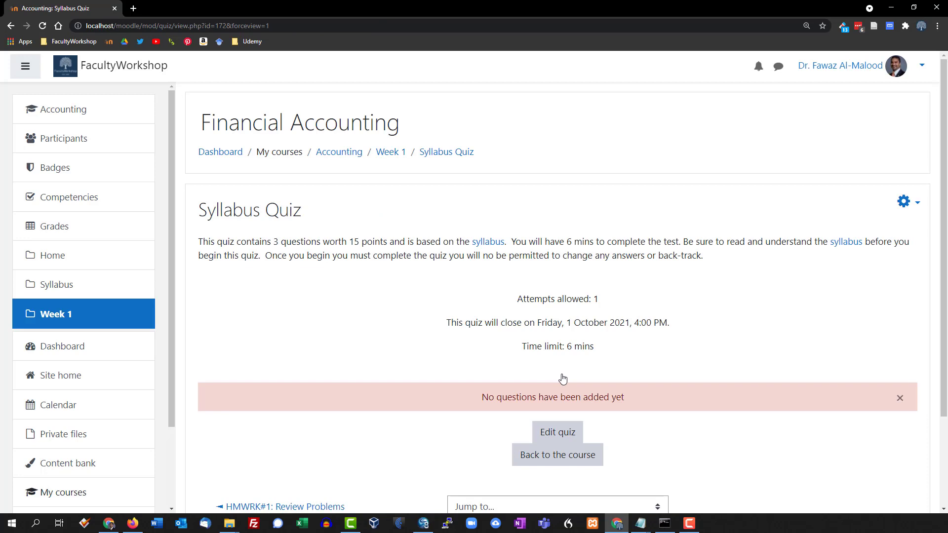
pyautogui.moveTo(315, 217); pyautogui.dragTo(560, 340)
pyautogui.moveTo(632, 303); pyautogui.dragTo(512, 300)
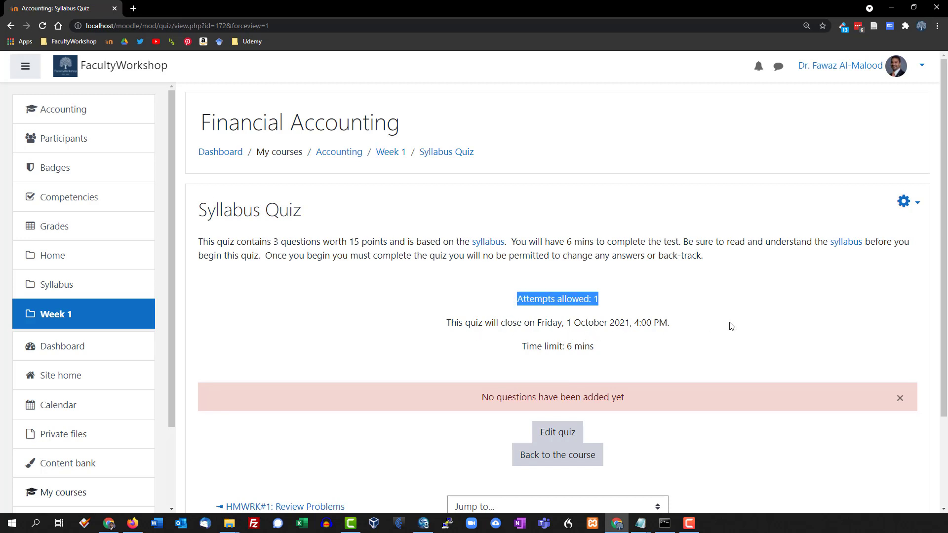
pyautogui.scroll(-1, 736, 315)
pyautogui.click(594, 300)
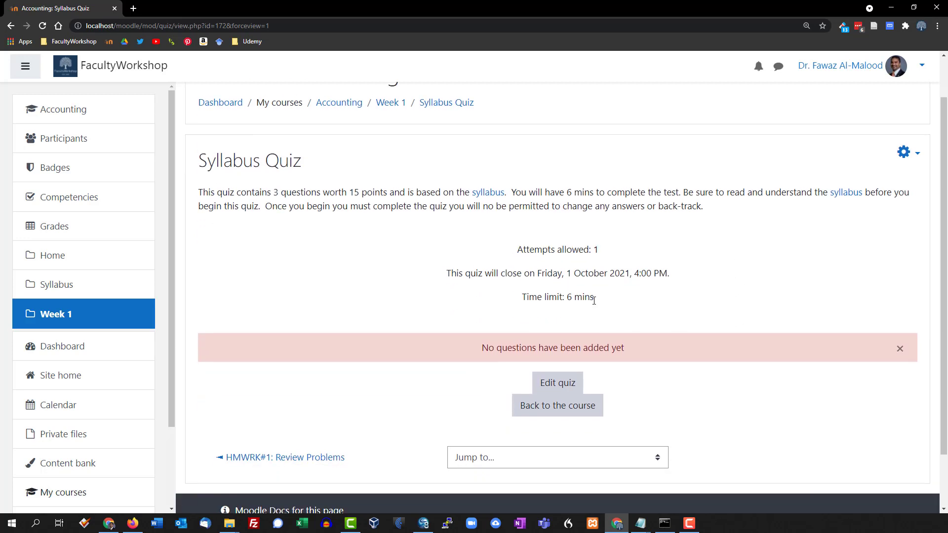
pyautogui.moveTo(594, 300); pyautogui.dragTo(526, 297)
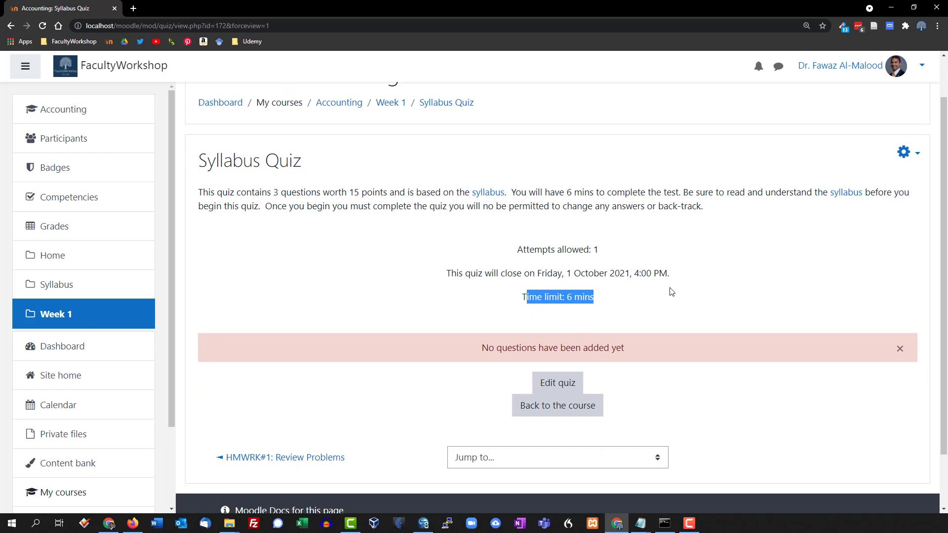
pyautogui.click(619, 290)
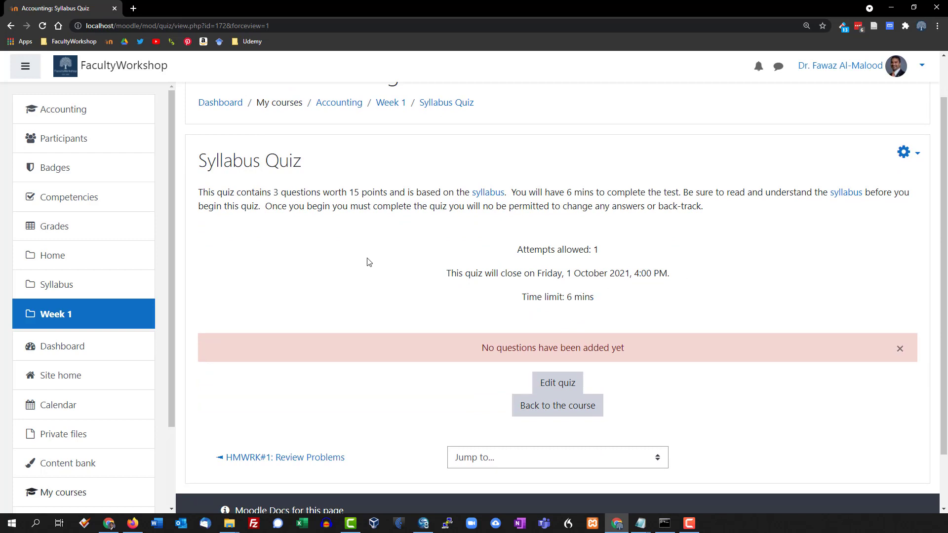
# Open the Syllabus Quiz's question editing page.
pyautogui.scroll(-1, 366, 262)
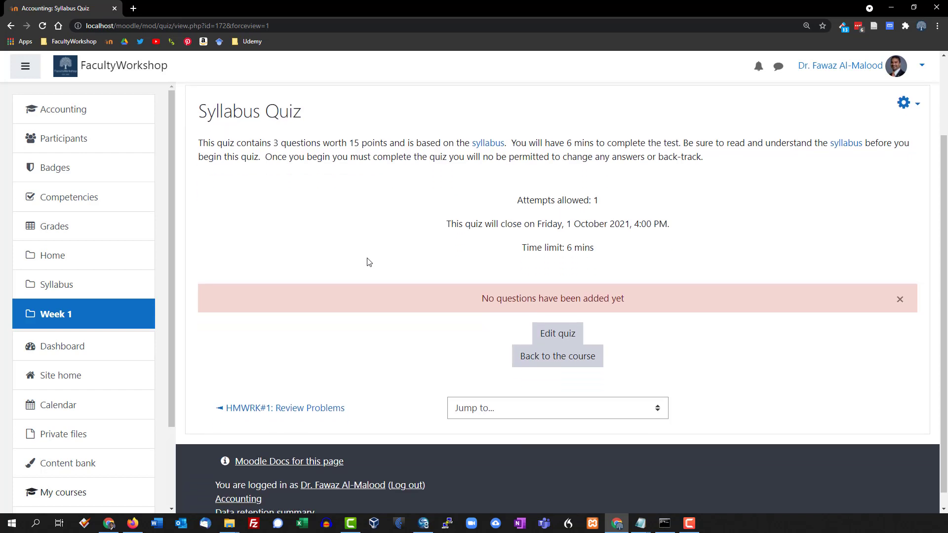
pyautogui.scroll(-1, 370, 263)
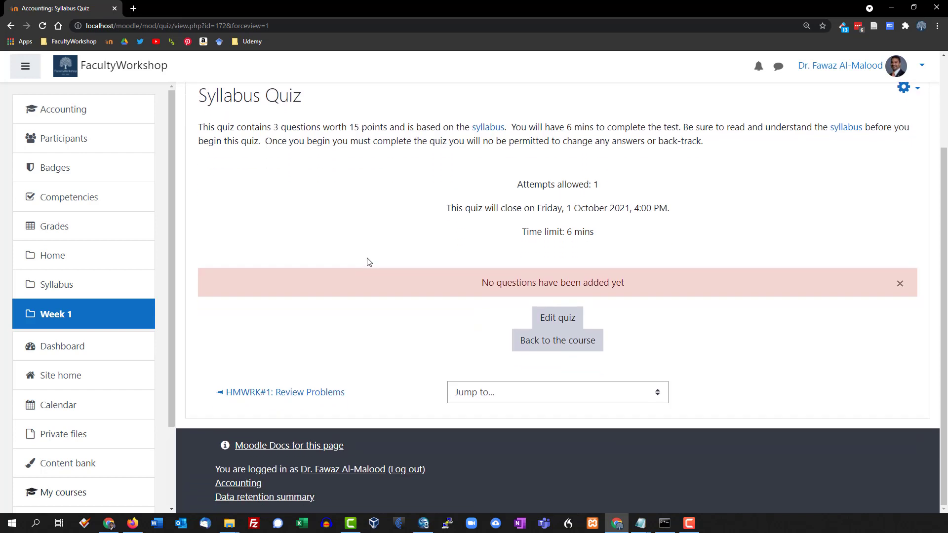
pyautogui.click(564, 320)
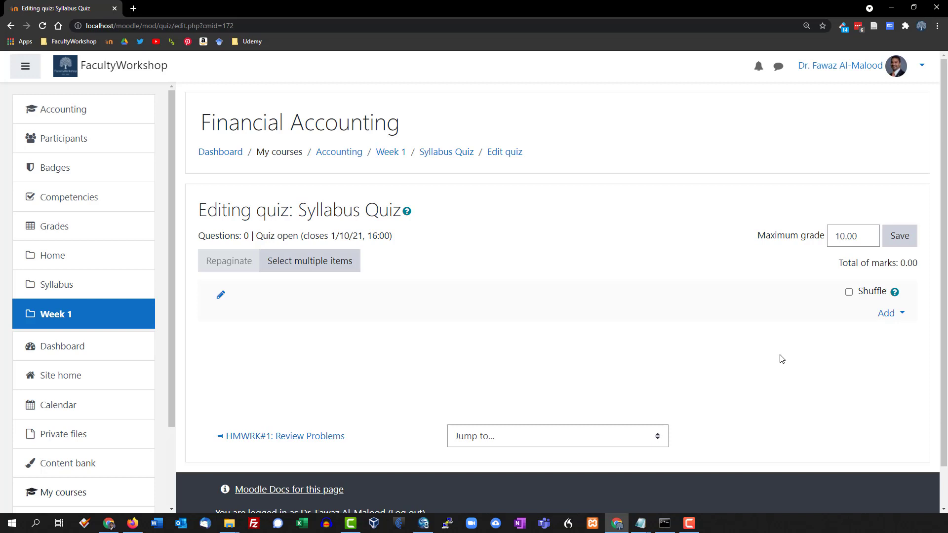
# Add a new True/False question to the Syllabus Quiz.
pyautogui.scroll(-1, 763, 358)
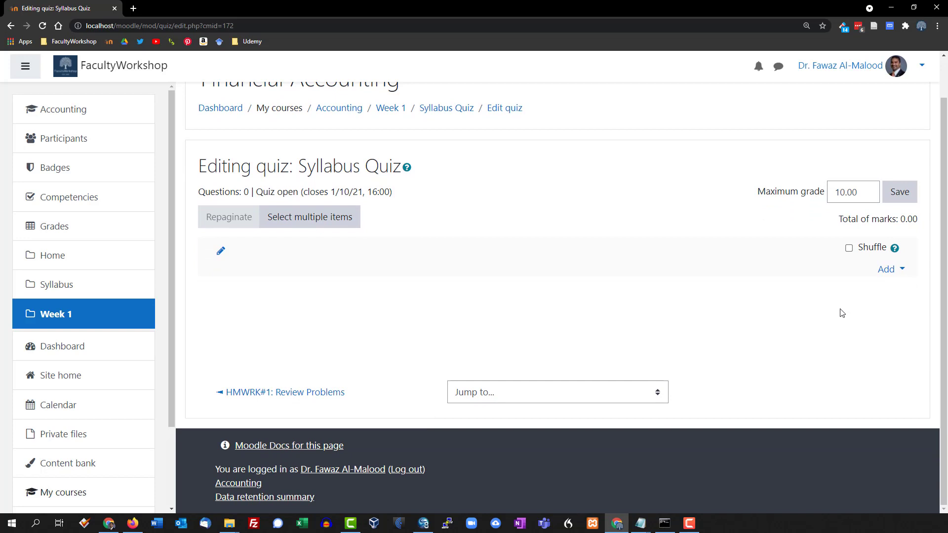
pyautogui.click(903, 272)
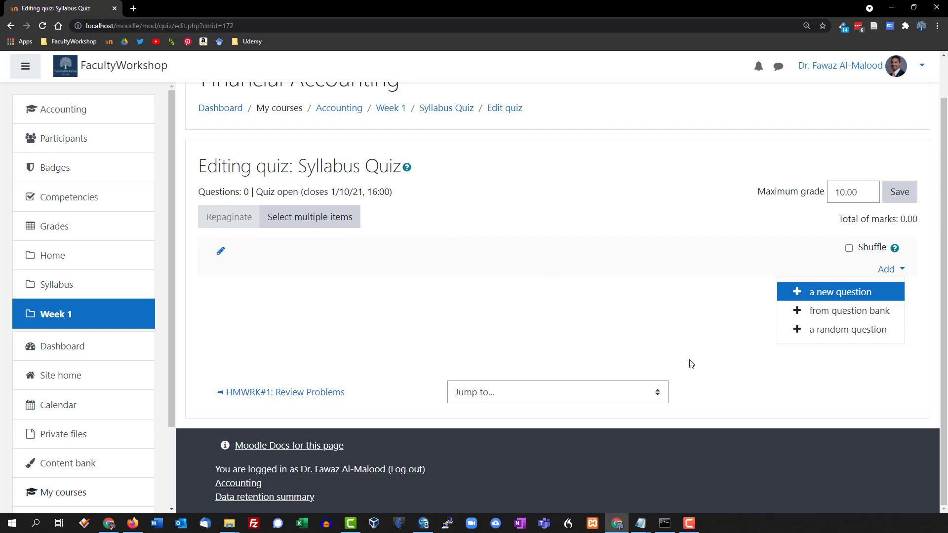
pyautogui.click(840, 295)
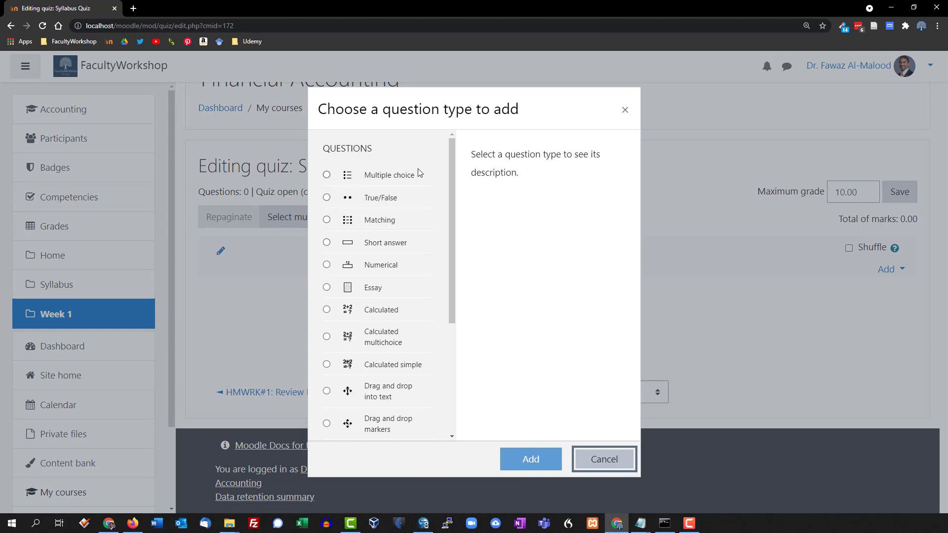
pyautogui.moveTo(450, 183)
pyautogui.mouseDown()
pyautogui.moveTo(461, 337)
pyautogui.moveTo(455, 192)
pyautogui.mouseUp()
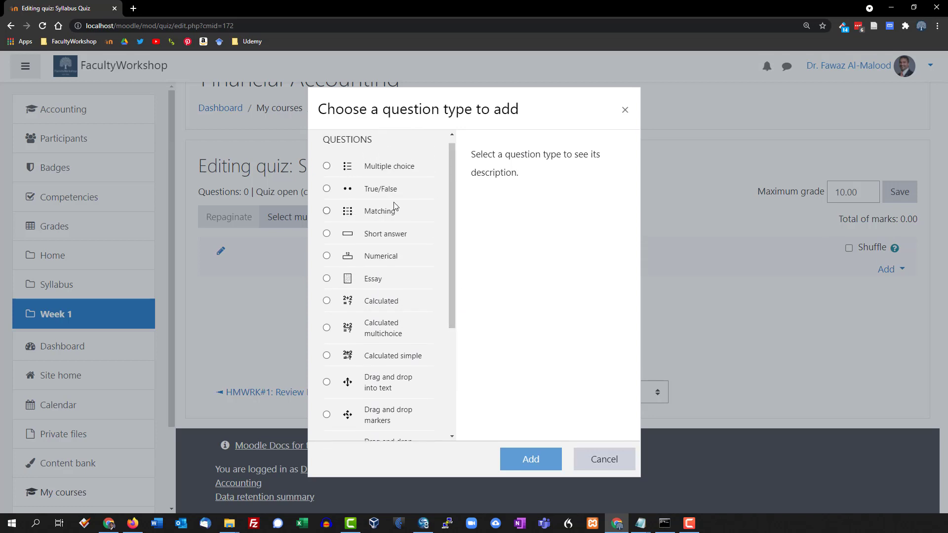
pyautogui.click(326, 189)
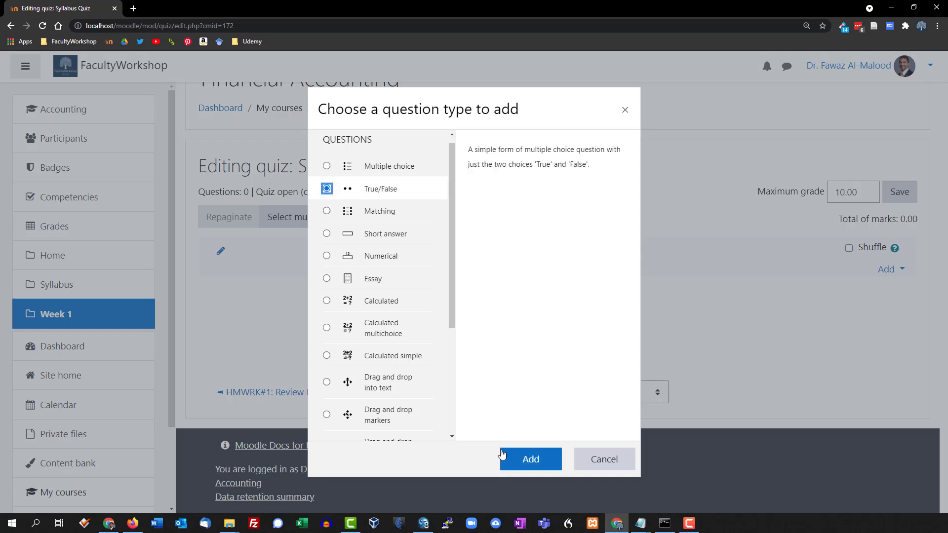
pyautogui.click(524, 461)
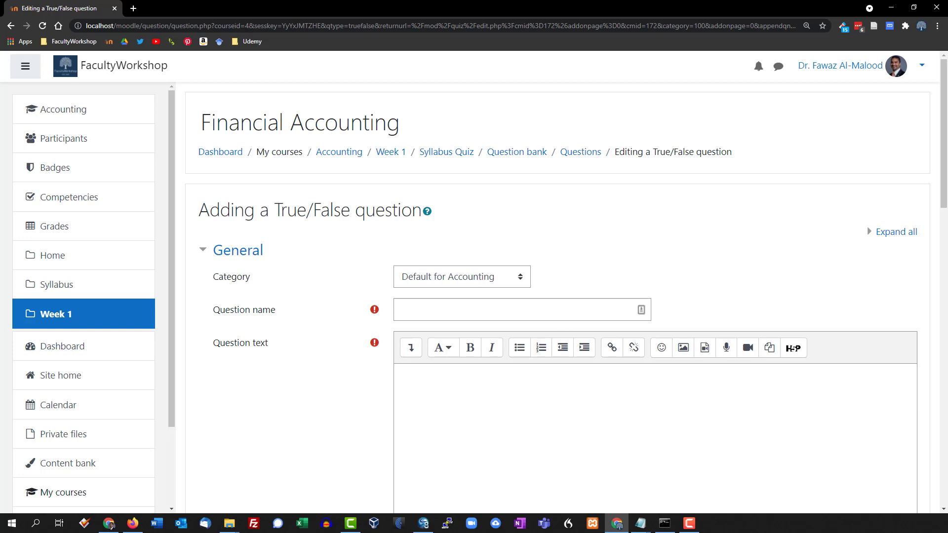
# Name the question "Reading the assigned chapters is mandatory".
pyautogui.hotkey('alt', 'Tab')
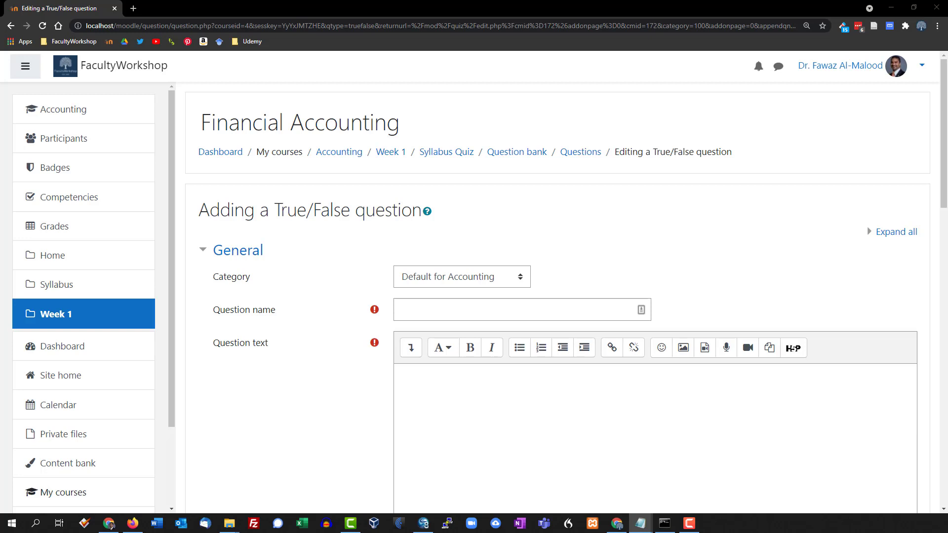
pyautogui.click(425, 313)
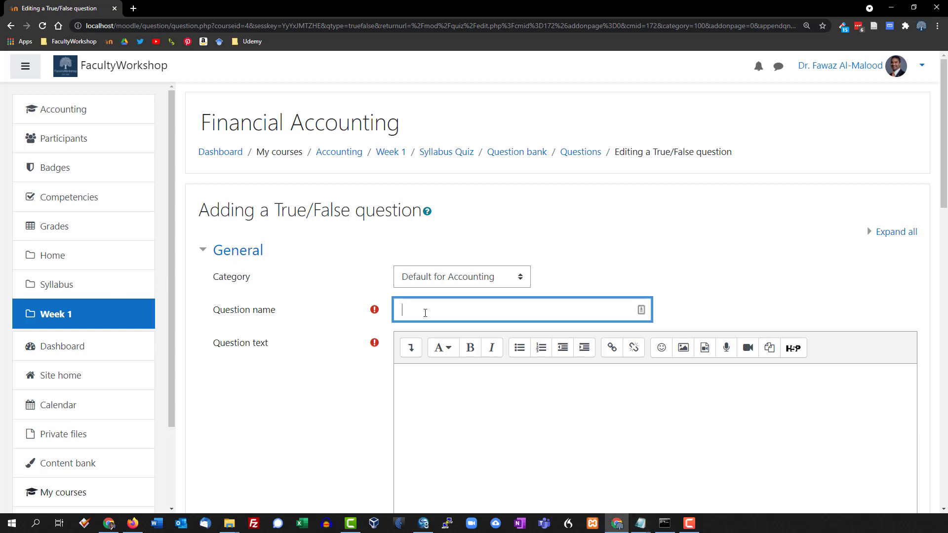
pyautogui.write('Reading the assigned chapters is mandatory.')
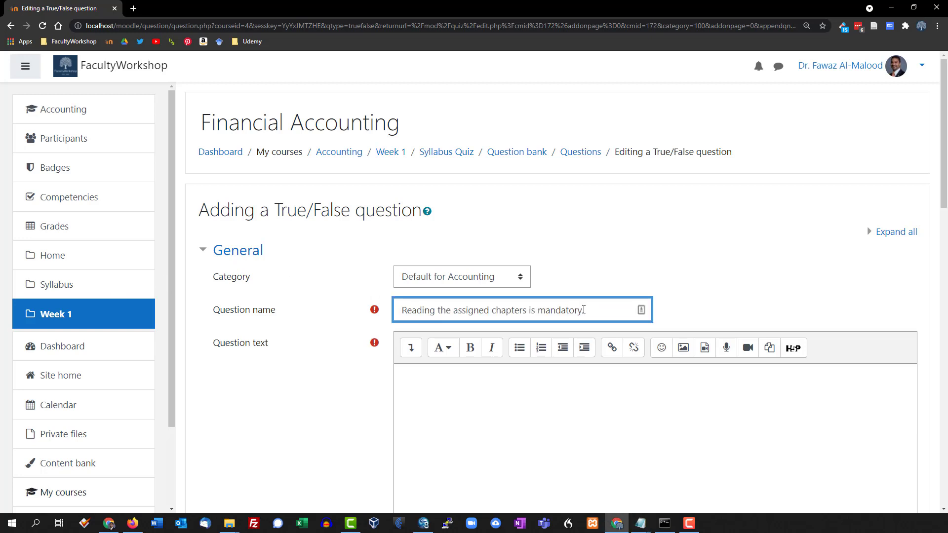
pyautogui.press('BackSpace')
# Enter "Reading the assigned chapters is mandatory" as the question text.
pyautogui.scroll(-2, 376, 366)
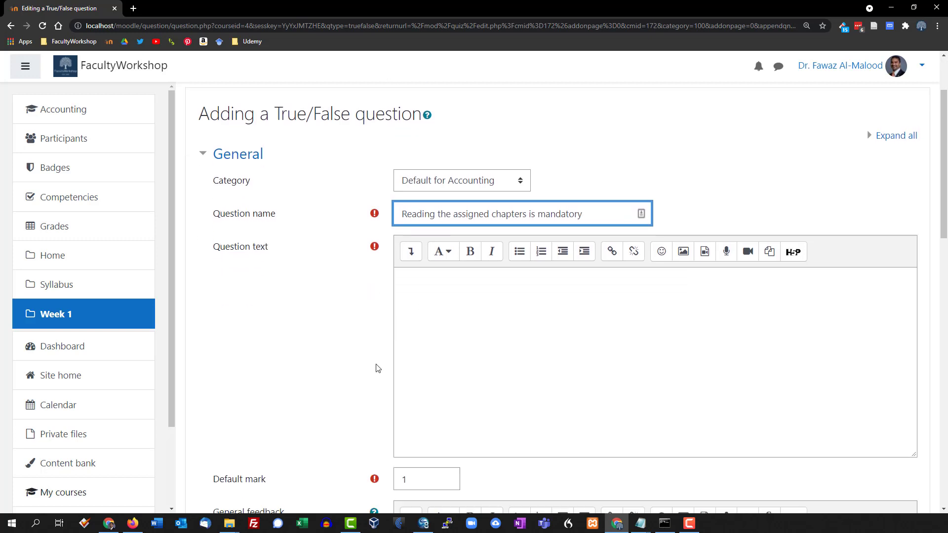
pyautogui.scroll(-2, 424, 309)
pyautogui.scroll(1, 424, 308)
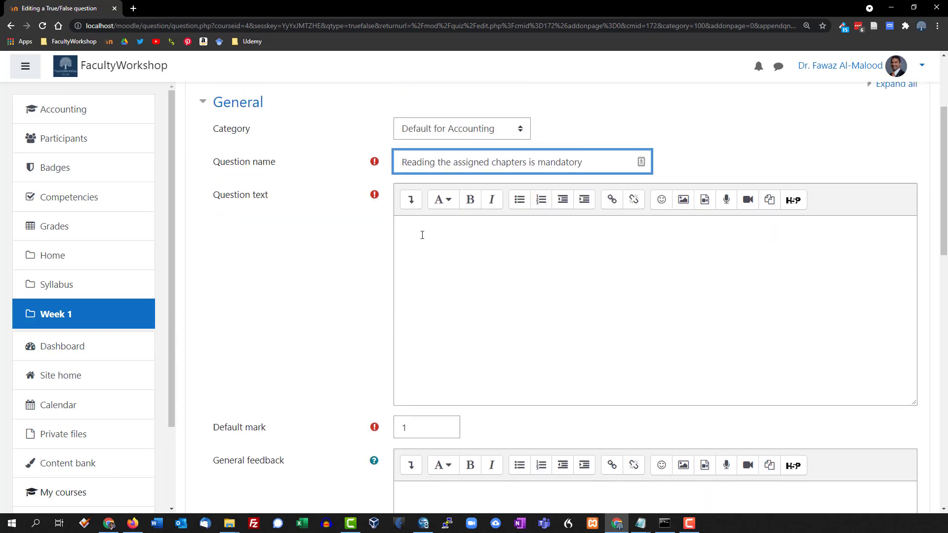
pyautogui.click(422, 235)
pyautogui.write('Reading the assigned chapters is mandatory.')
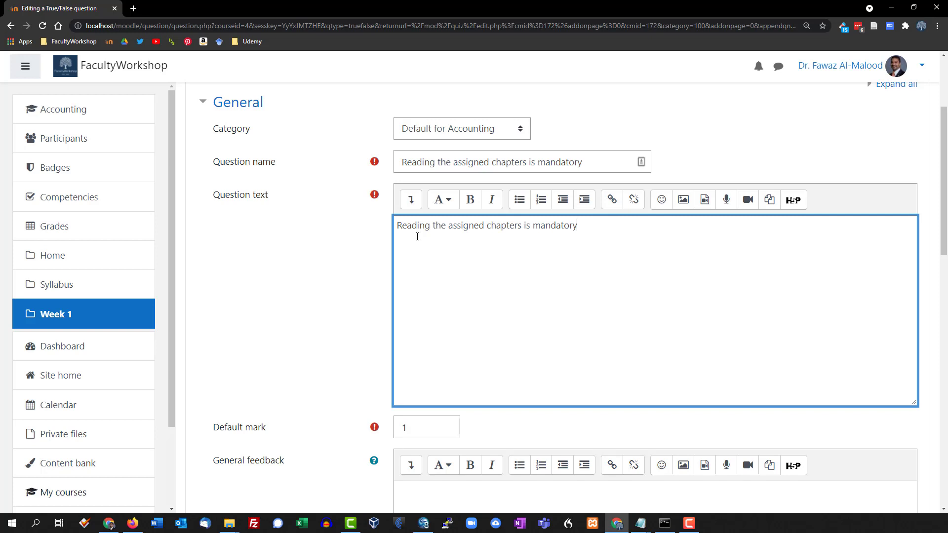
# Set the True/False question's default mark to 5.
pyautogui.scroll(-4, 239, 275)
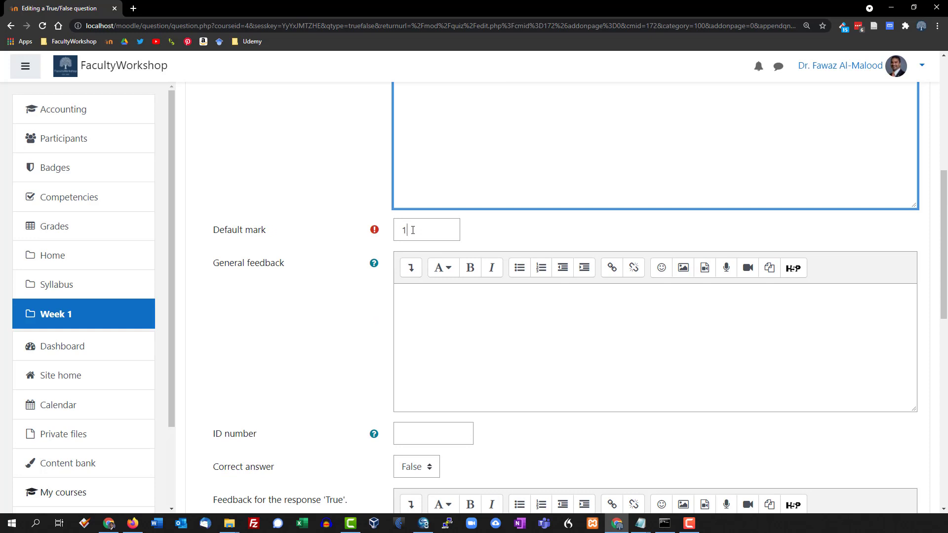
pyautogui.doubleClick(412, 230)
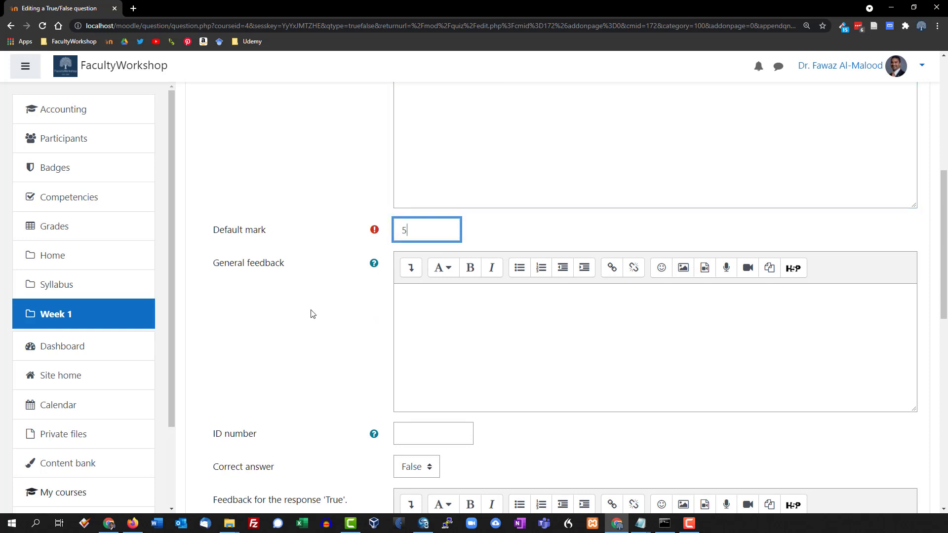
pyautogui.scroll(-2, 309, 311)
pyautogui.scroll(4, 407, 146)
pyautogui.click(407, 146)
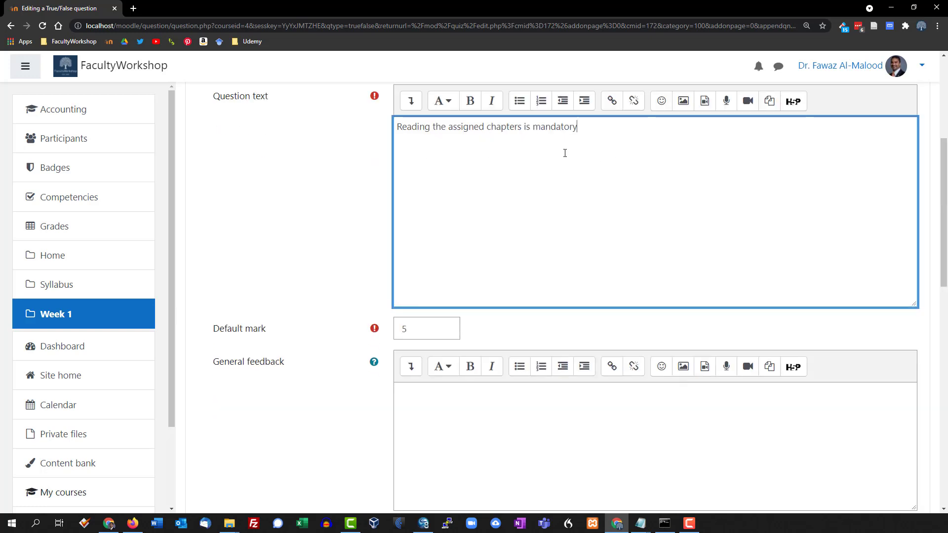
# Set the correct answer to True and save the question while keeping it open for editing.
pyautogui.scroll(-6, 235, 229)
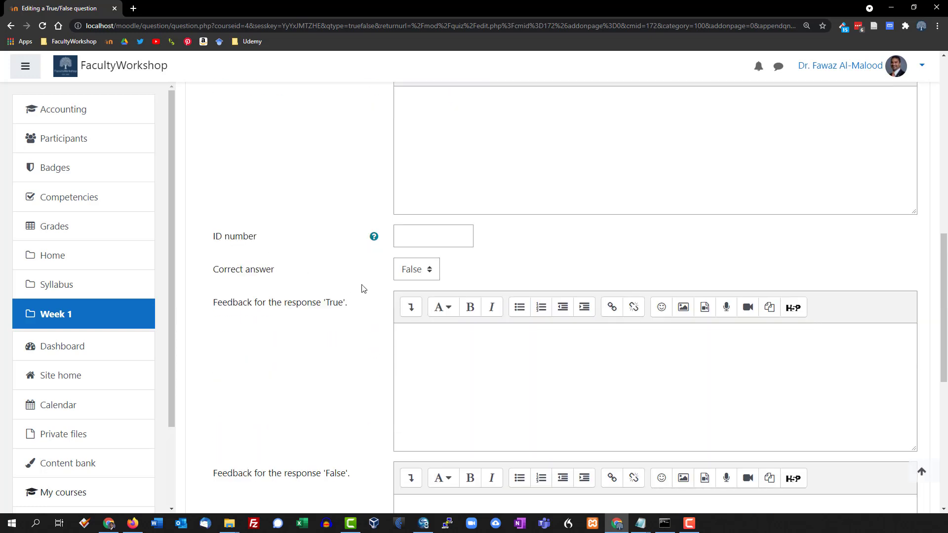
pyautogui.click(432, 271)
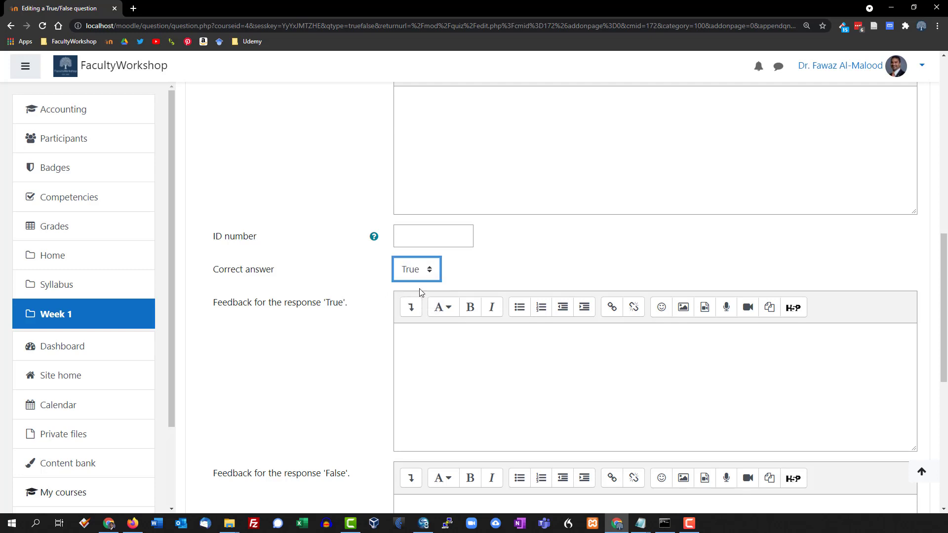
pyautogui.scroll(-7, 318, 286)
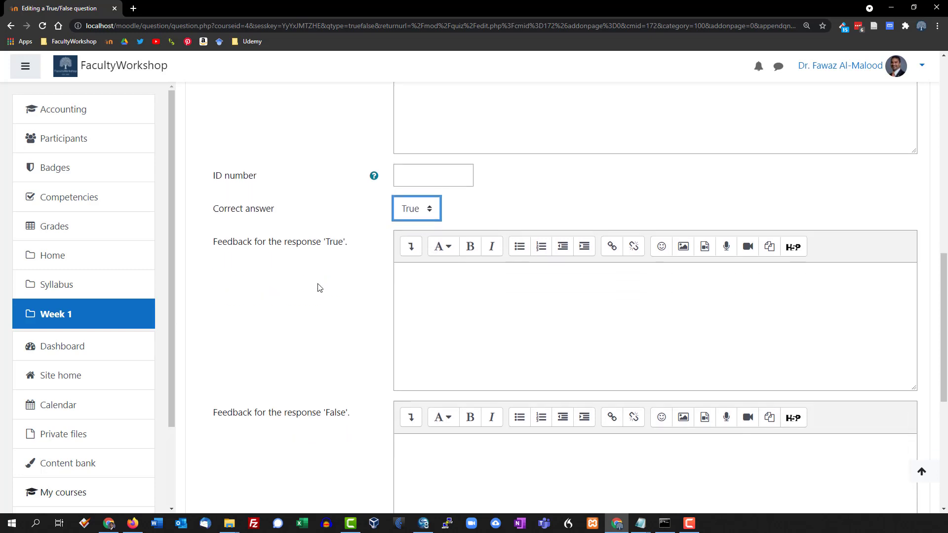
pyautogui.scroll(-1, 318, 288)
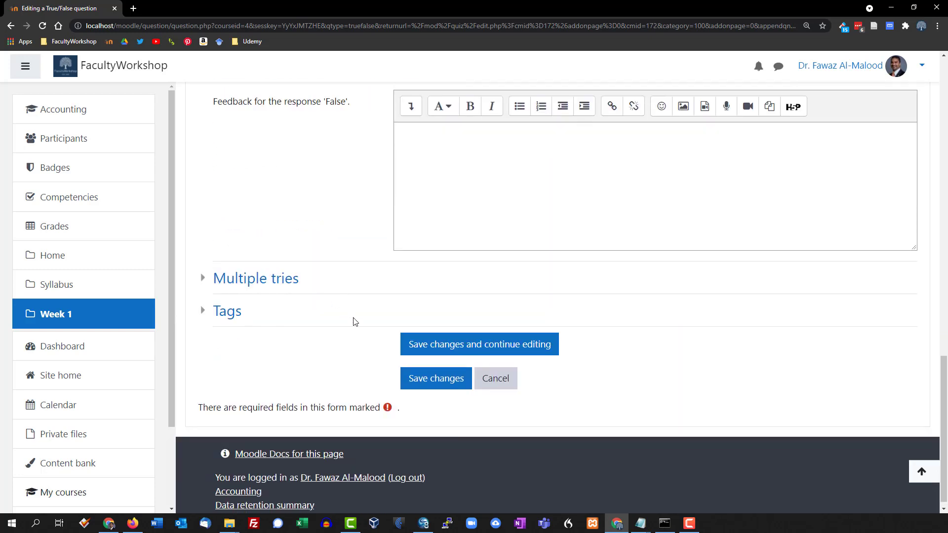
pyautogui.click(490, 352)
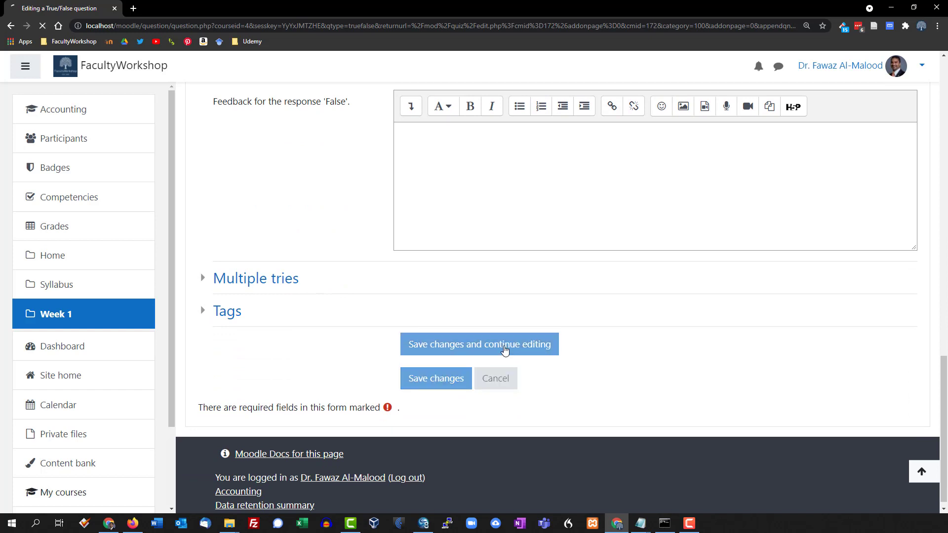
# Preview the True/False question, close the preview and save the question into the quiz.
pyautogui.scroll(-6, 584, 167)
pyautogui.scroll(-9, 585, 167)
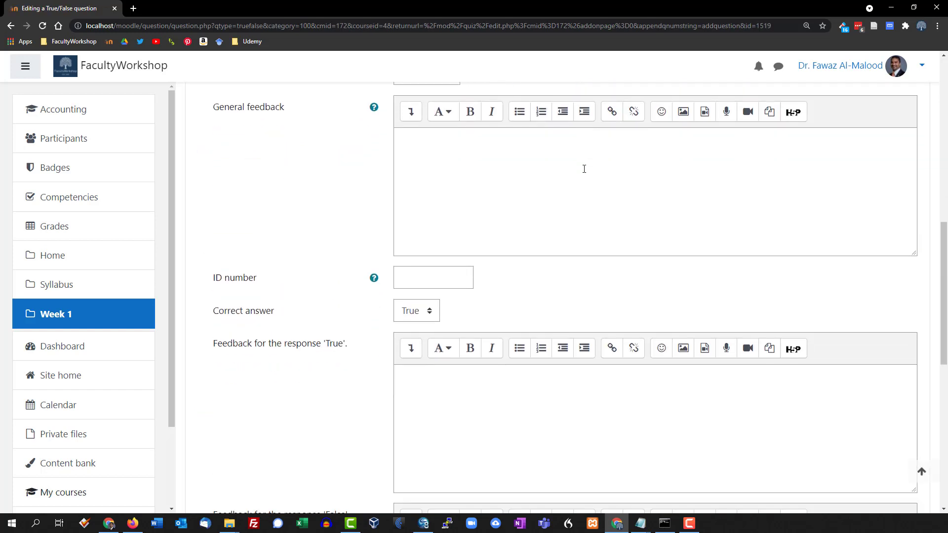
pyautogui.scroll(-3, 583, 171)
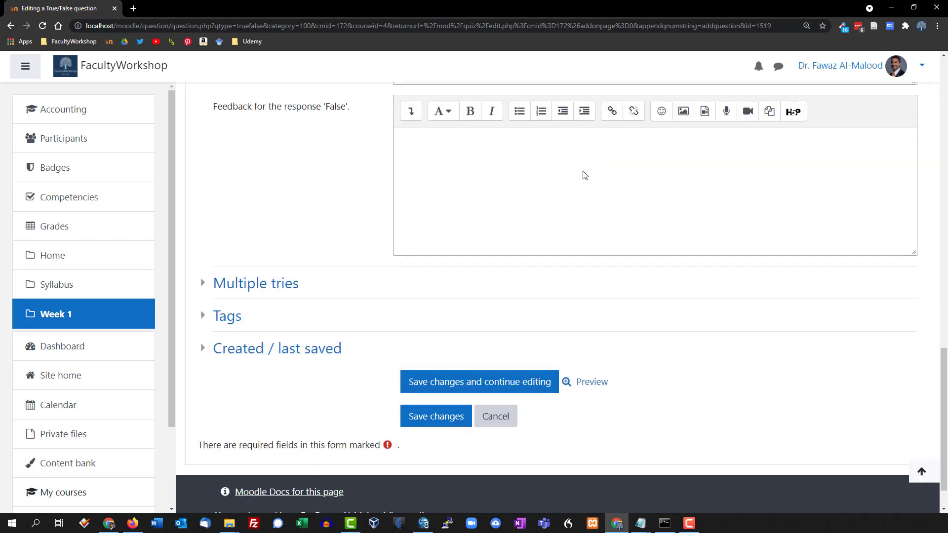
pyautogui.click(591, 383)
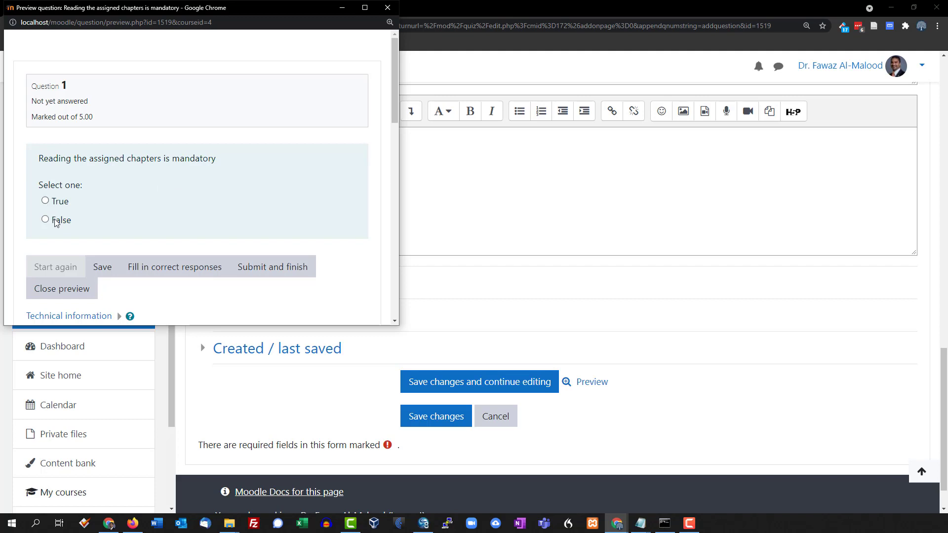
pyautogui.click(388, 9)
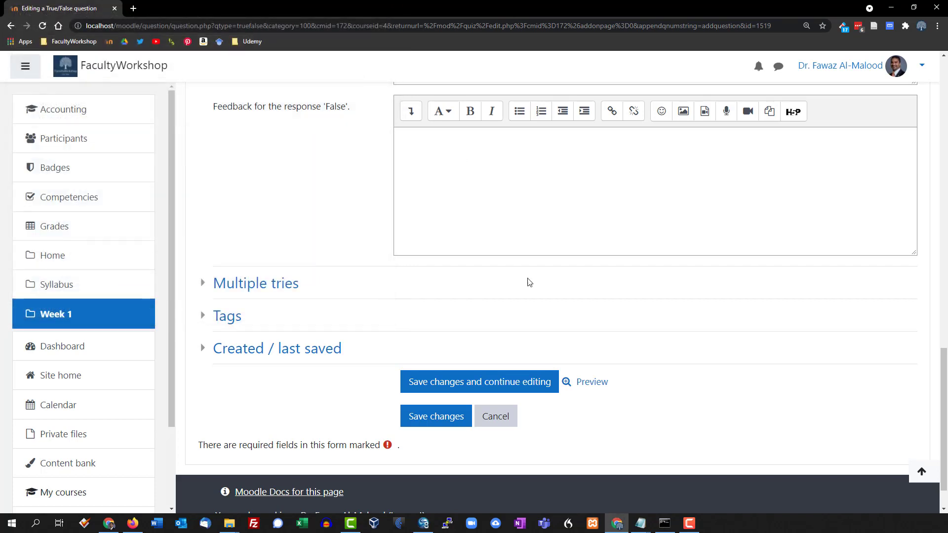
pyautogui.click(446, 423)
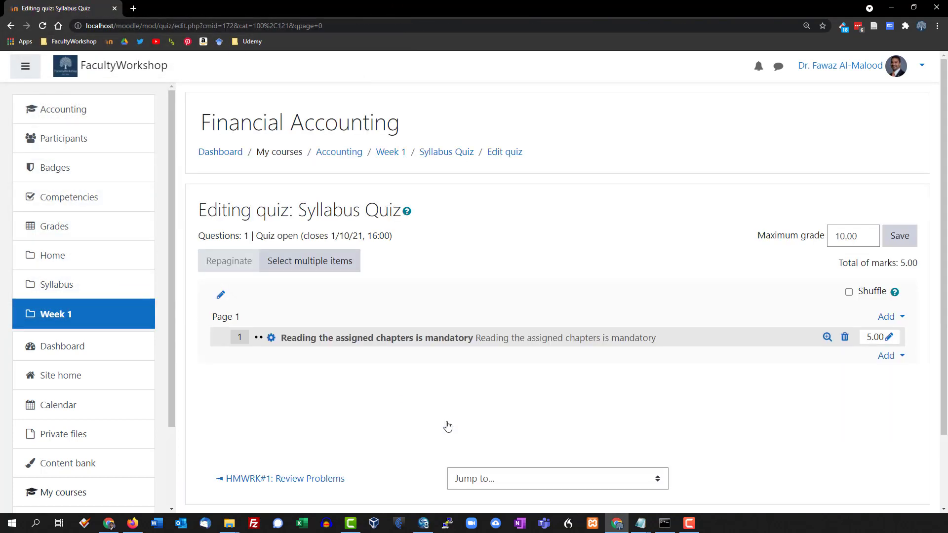
# Add a multiple choice question with the text "If I experience any technical difficulty while taking a quiz or exam I should contact the professor by __________".
pyautogui.scroll(-1, 233, 327)
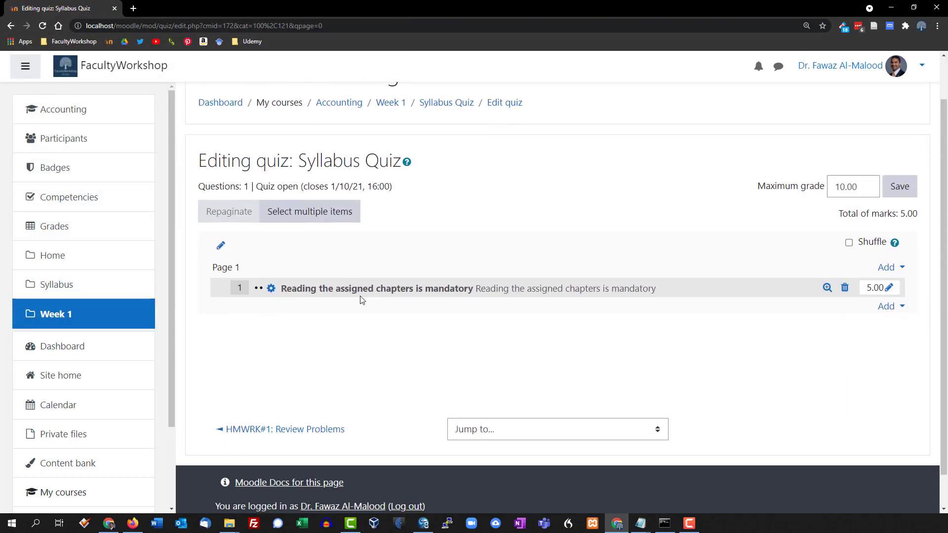
pyautogui.click(903, 308)
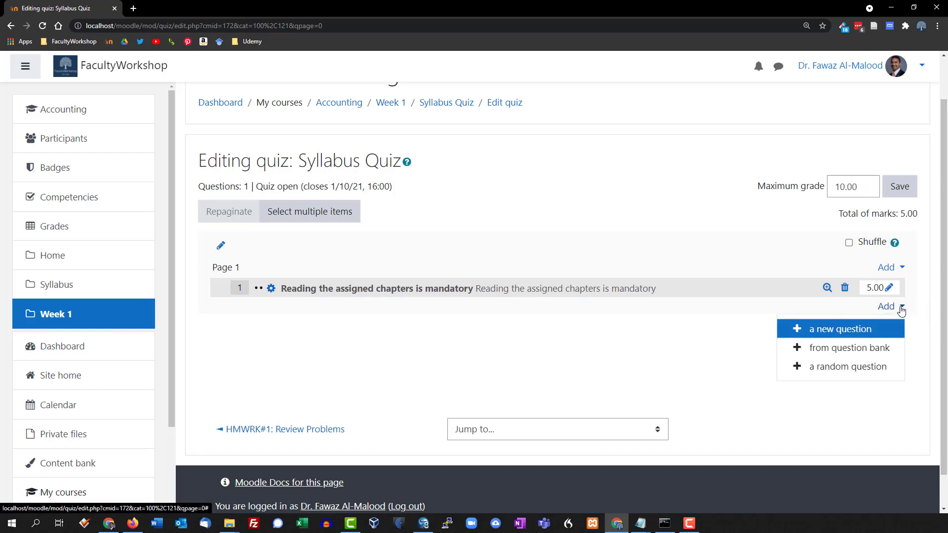
pyautogui.click(847, 329)
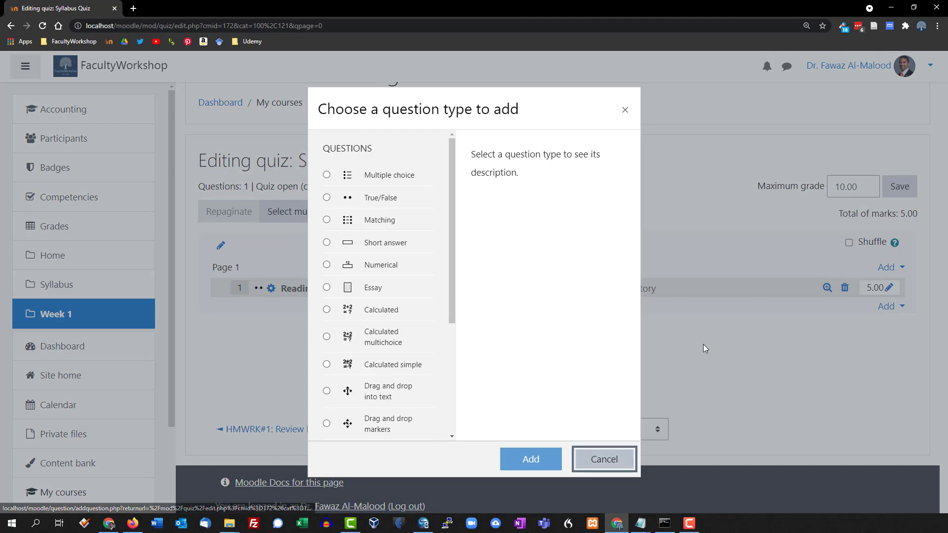
pyautogui.doubleClick(326, 175)
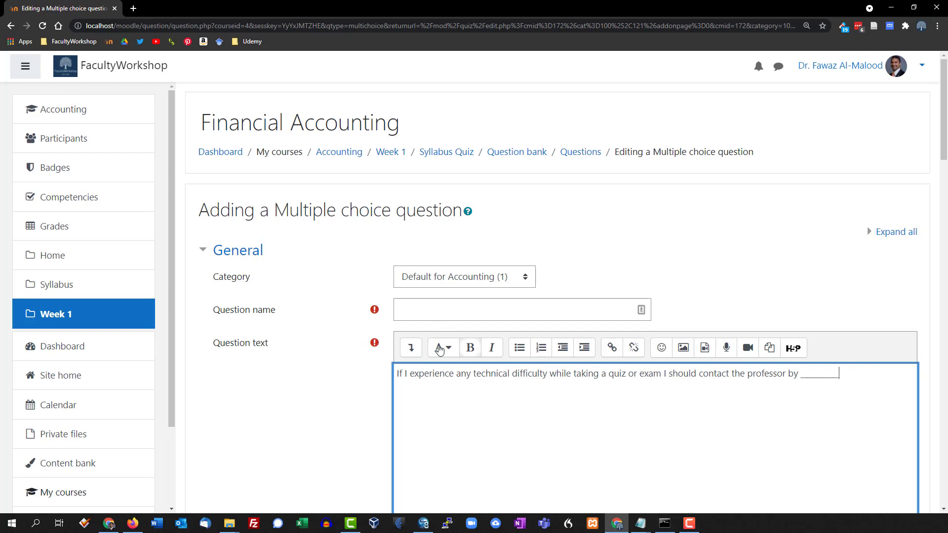
# Name the multiple choice question "Technical difficulty", reusing the phrase from its question text.
pyautogui.click(417, 309)
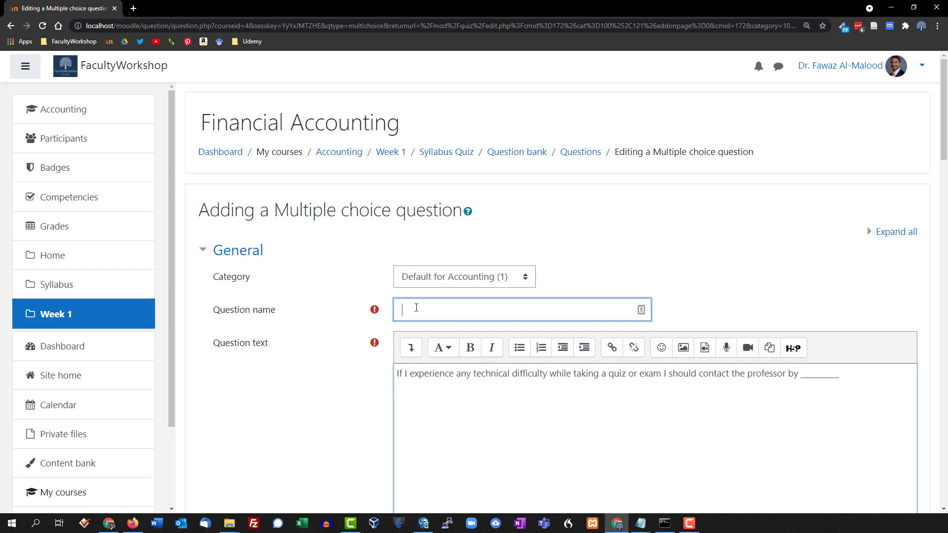
pyautogui.click(474, 372)
pyautogui.moveTo(473, 386); pyautogui.dragTo(547, 389)
pyautogui.hotkey('ctrl', 'c')
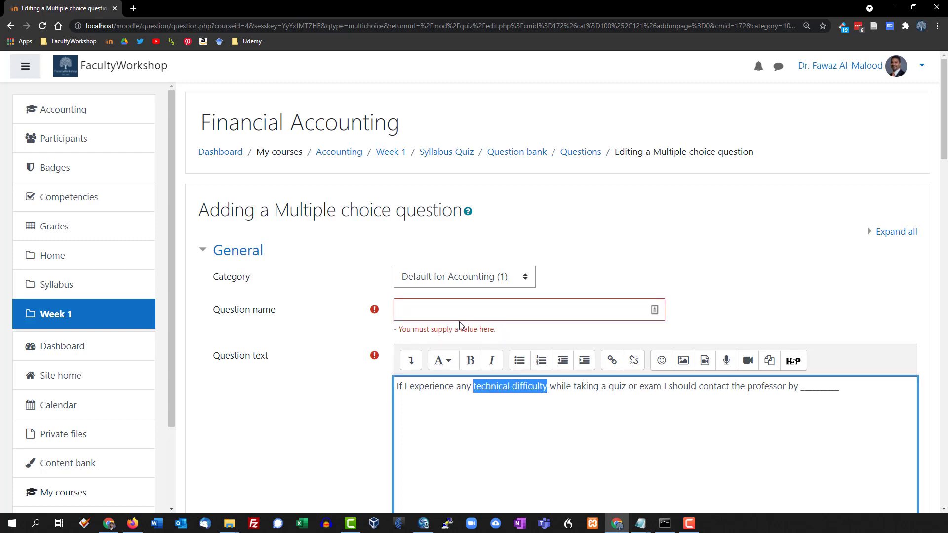
pyautogui.click(443, 313)
pyautogui.hotkey('ctrl', 'v')
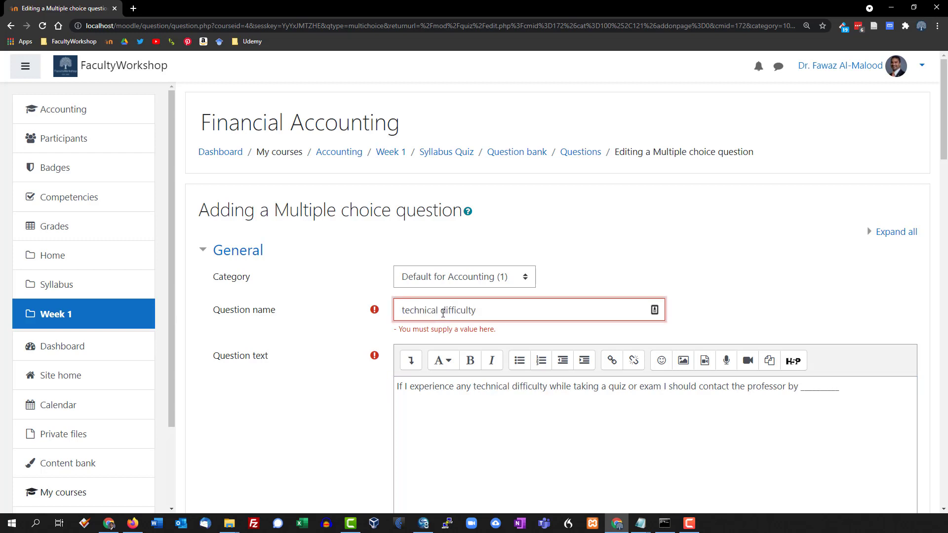
pyautogui.press('Delete')
pyautogui.write('T')
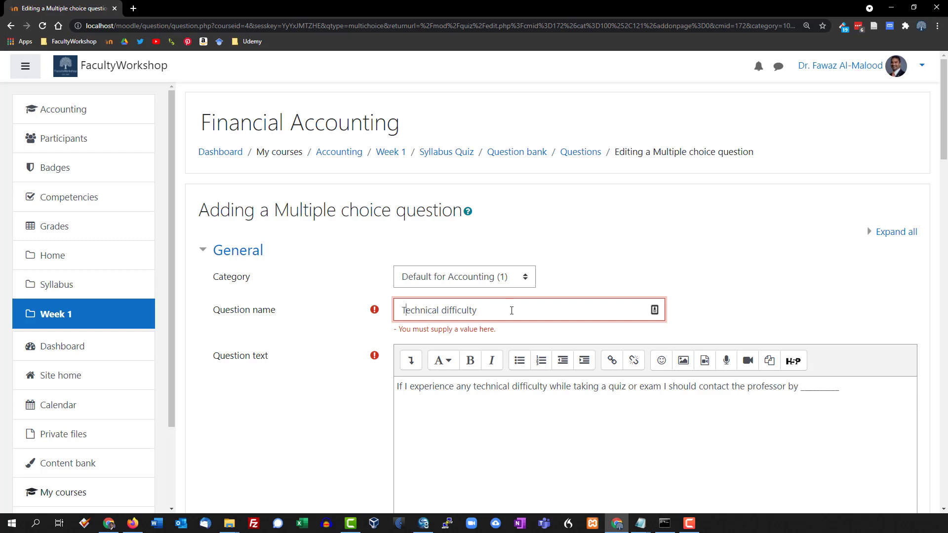
pyautogui.scroll(-1, 656, 245)
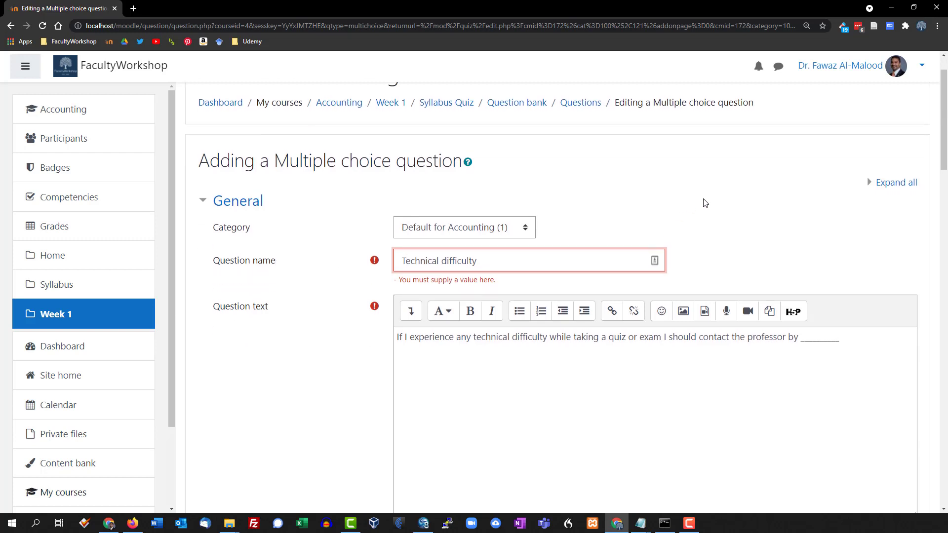
pyautogui.scroll(-2, 704, 202)
pyautogui.scroll(1, 705, 205)
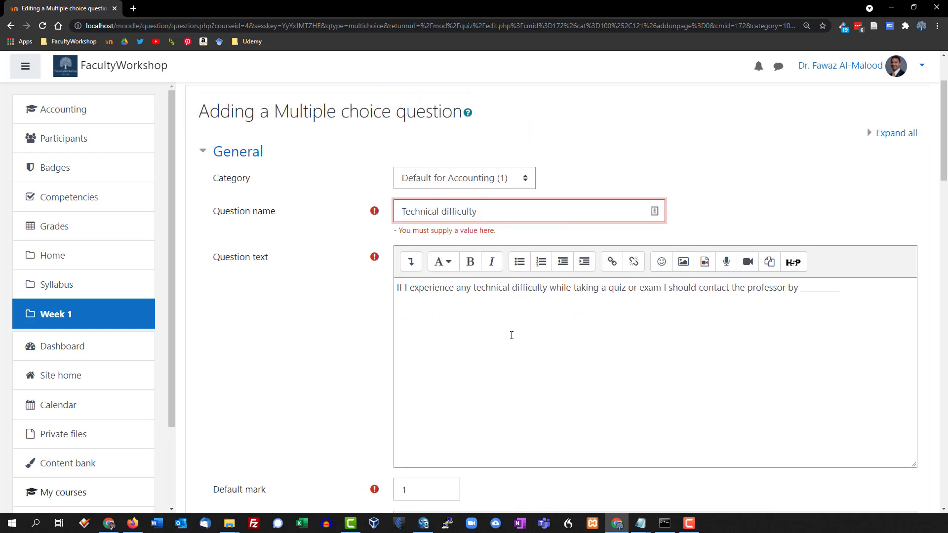
# Set the default mark of the "Technical difficulty" question to 5.
pyautogui.scroll(-2, 250, 262)
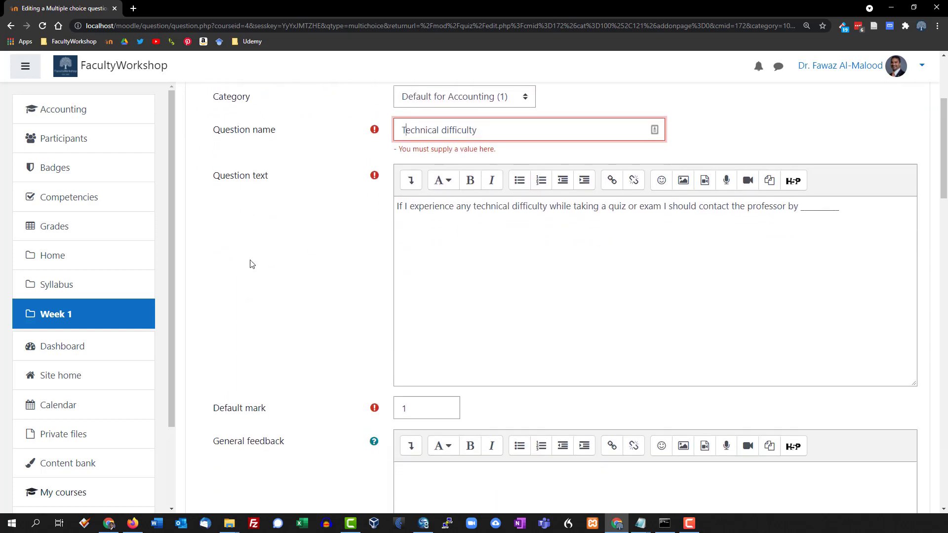
pyautogui.click(445, 189)
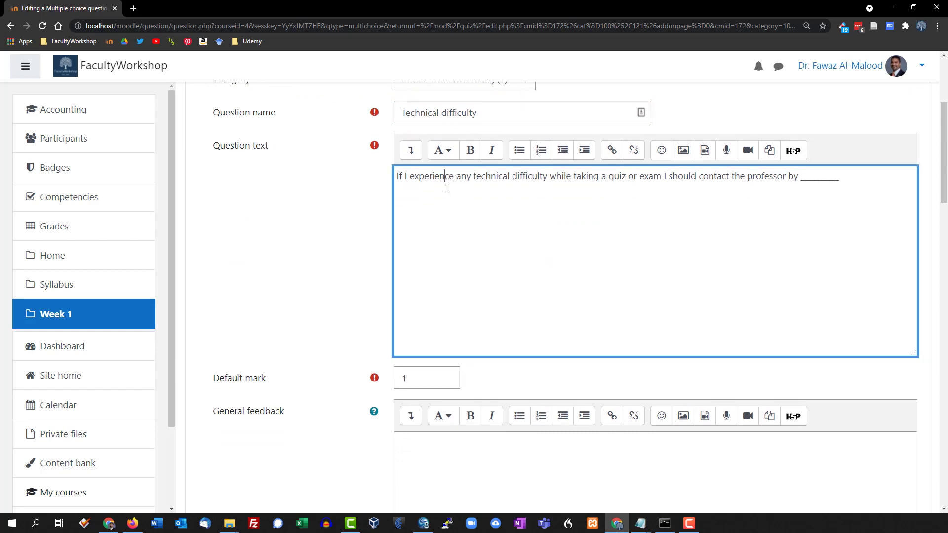
pyautogui.scroll(-2, 306, 277)
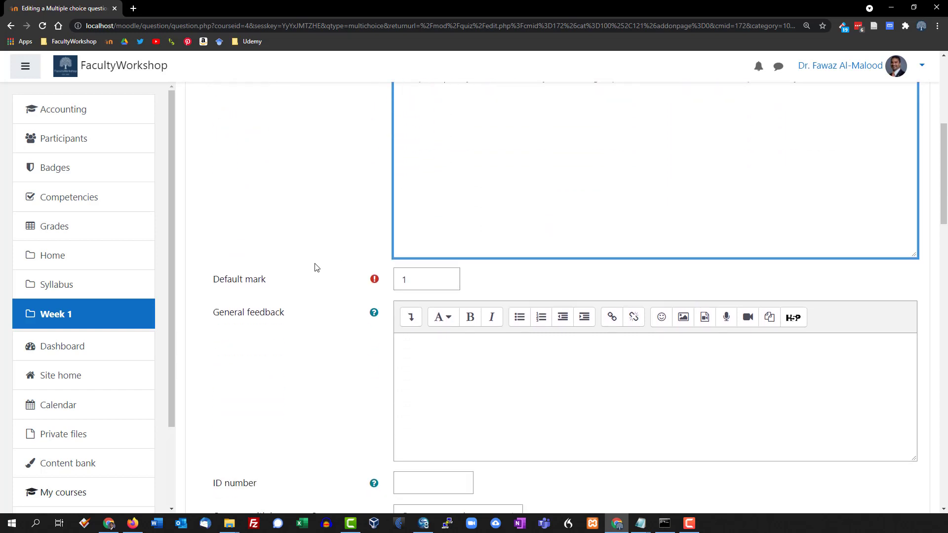
pyautogui.click(409, 282)
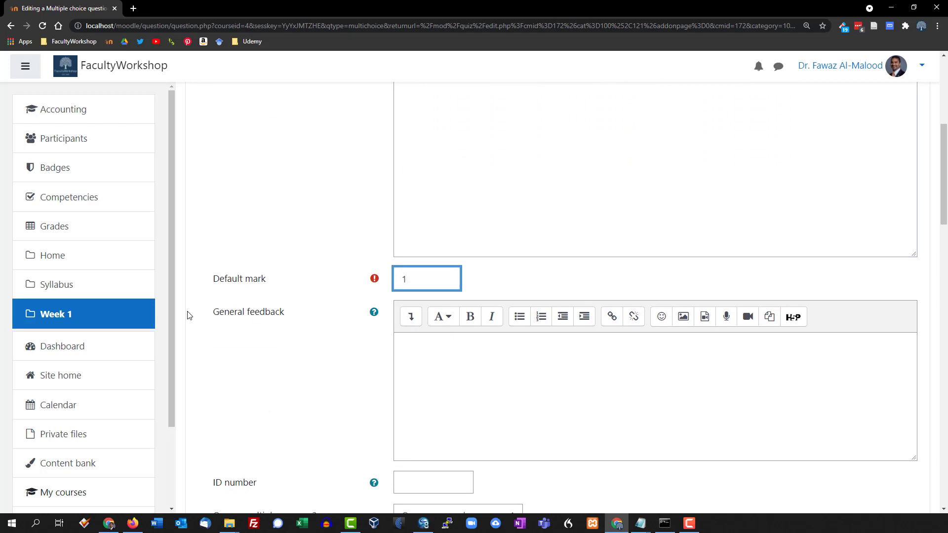
pyautogui.scroll(-3, 266, 307)
pyautogui.scroll(3, 269, 307)
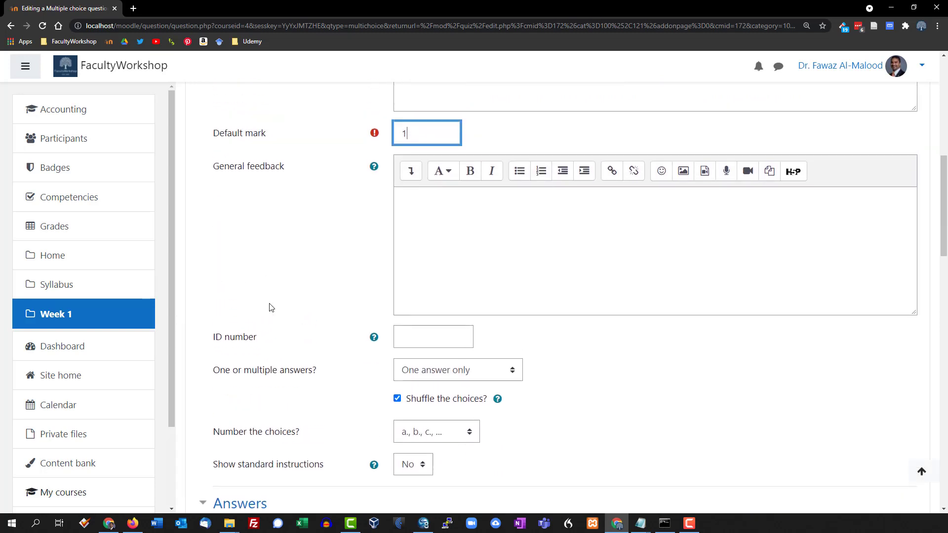
pyautogui.moveTo(427, 231); pyautogui.dragTo(396, 229)
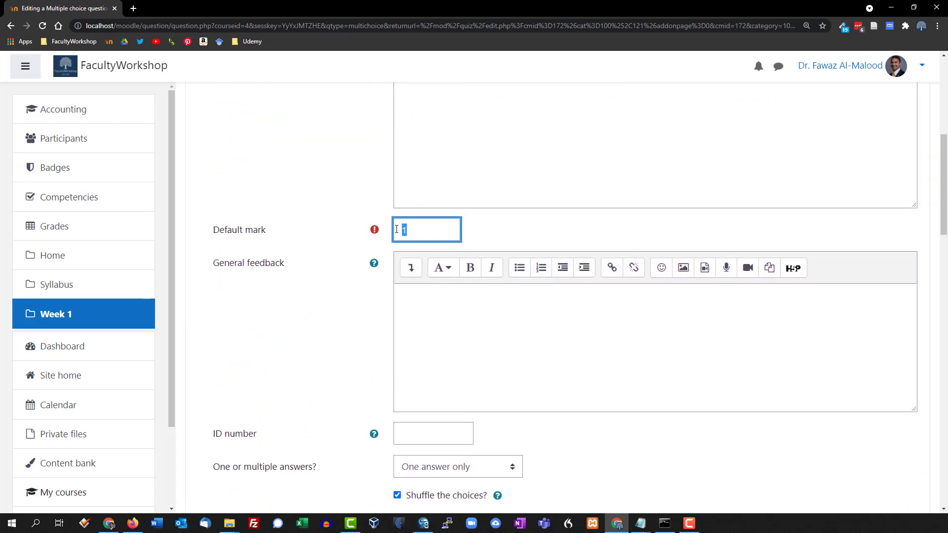
pyautogui.click(396, 229)
pyautogui.click(307, 341)
pyautogui.scroll(-5, 218, 230)
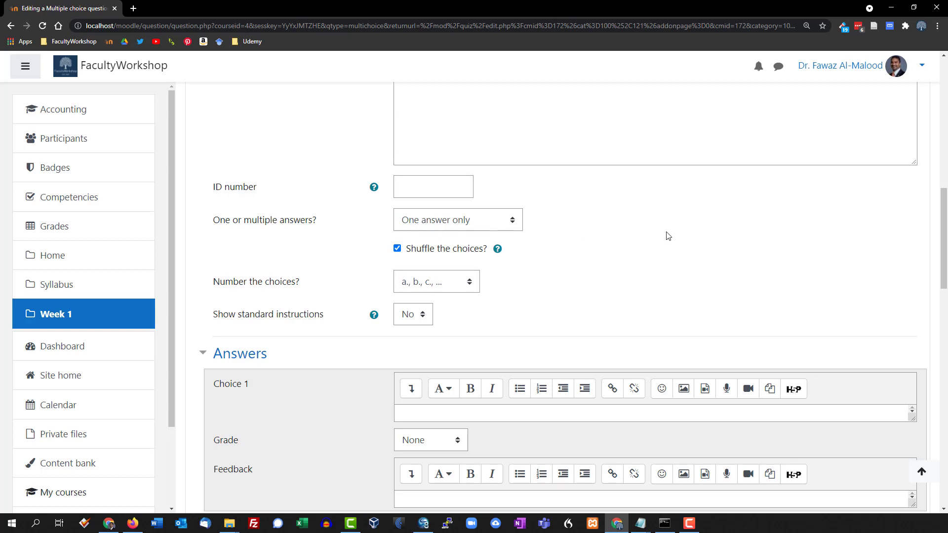
# Turn off shuffling of the answer choices for the multiple choice question.
pyautogui.scroll(-1, 321, 245)
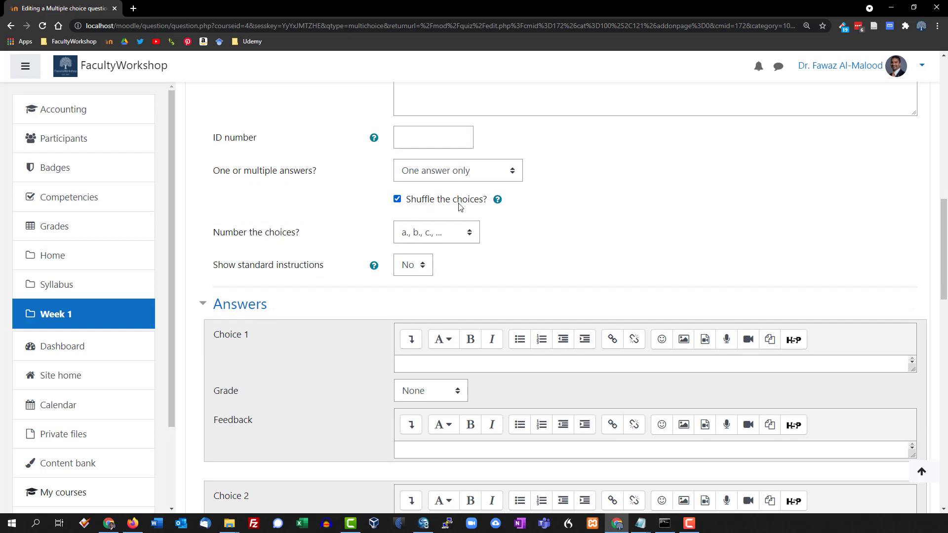
pyautogui.click(398, 200)
pyautogui.scroll(-2, 494, 244)
pyautogui.scroll(-2, 392, 241)
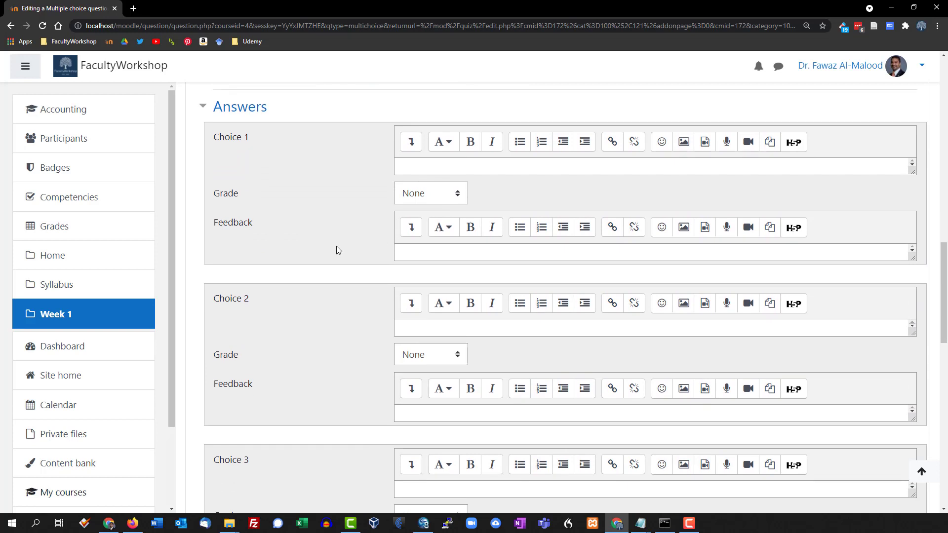
# Enter "Telephone" as Choice 1 and leave its grade at None.
pyautogui.click(415, 165)
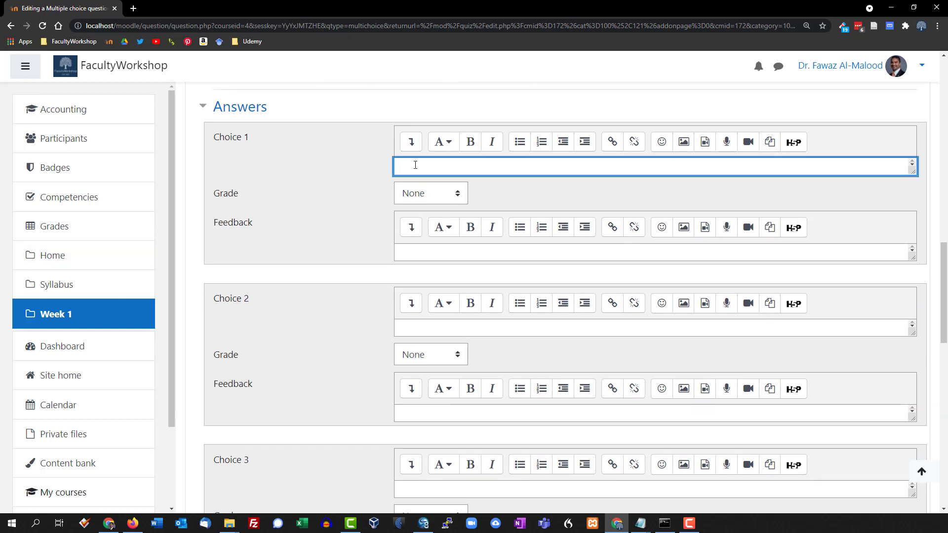
pyautogui.write('Tekl')
pyautogui.press('BackSpace')
pyautogui.write('lephone')
pyautogui.click(458, 198)
pyautogui.click(433, 211)
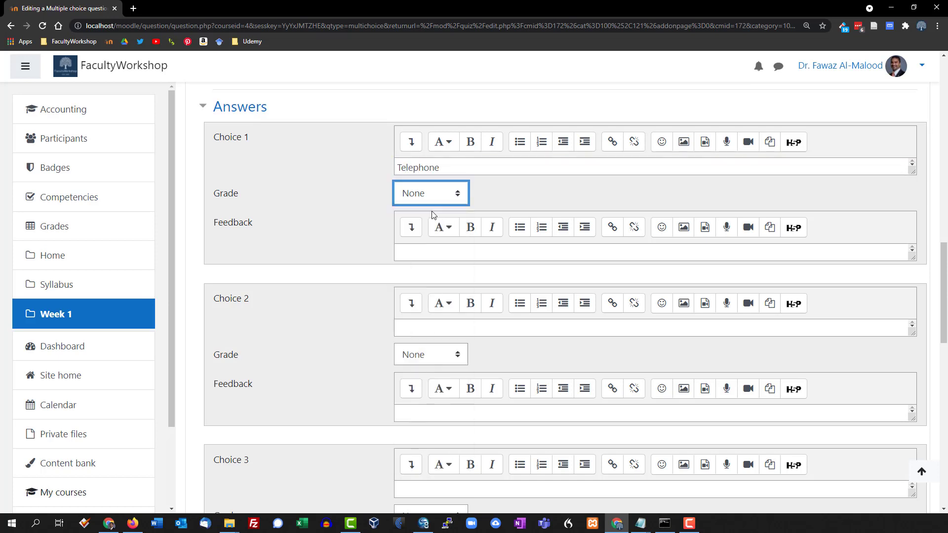
pyautogui.click(516, 193)
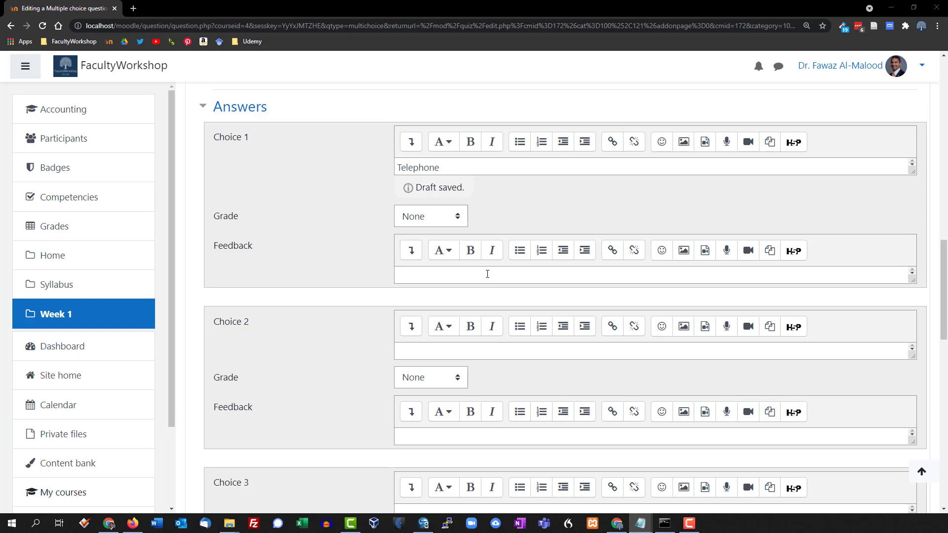
# Enter "In-person" as Choice 2, leaving its feedback empty.
pyautogui.click(414, 325)
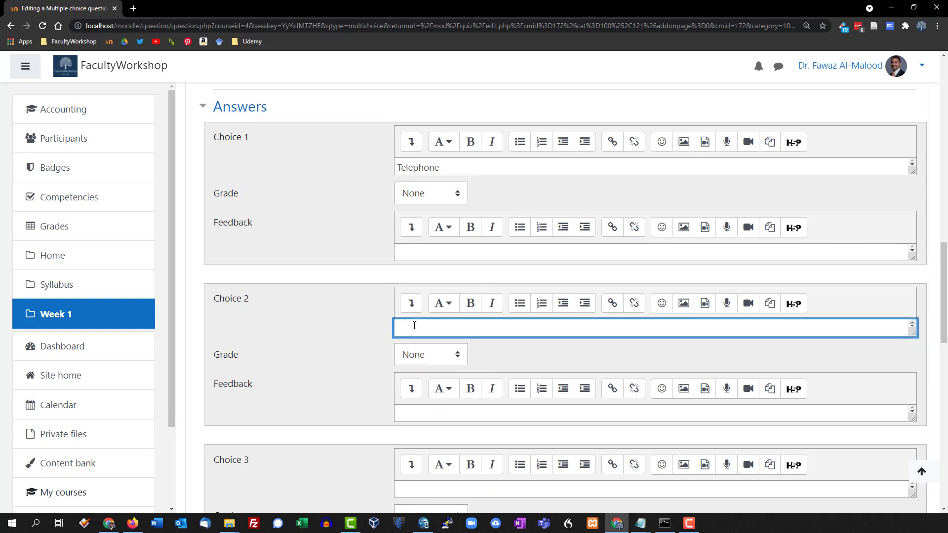
pyautogui.write('In-person')
pyautogui.scroll(-3, 258, 318)
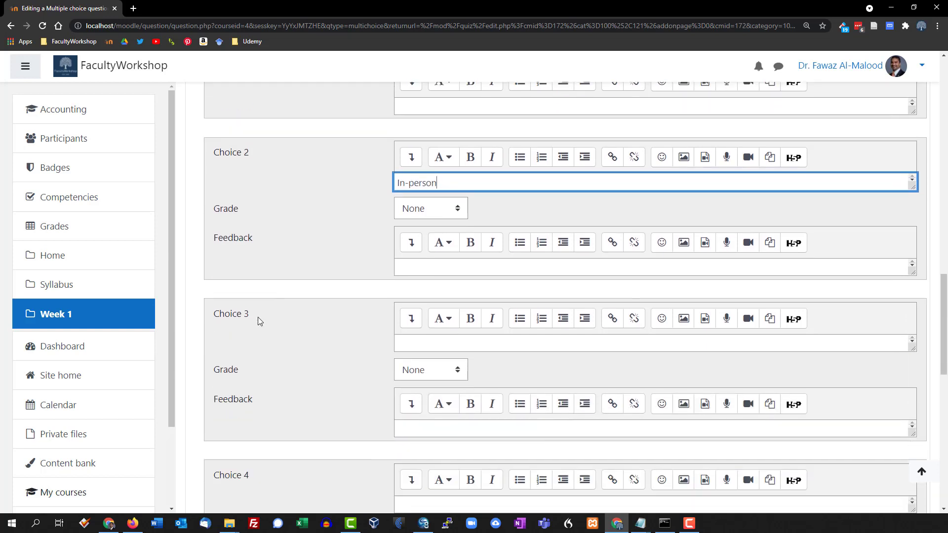
pyautogui.hotkey('alt', 'Tab')
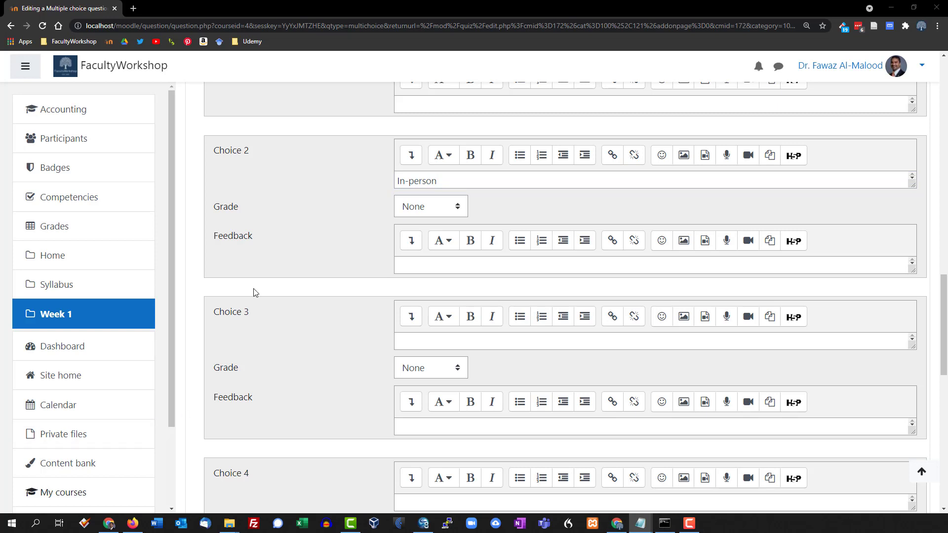
pyautogui.click(457, 267)
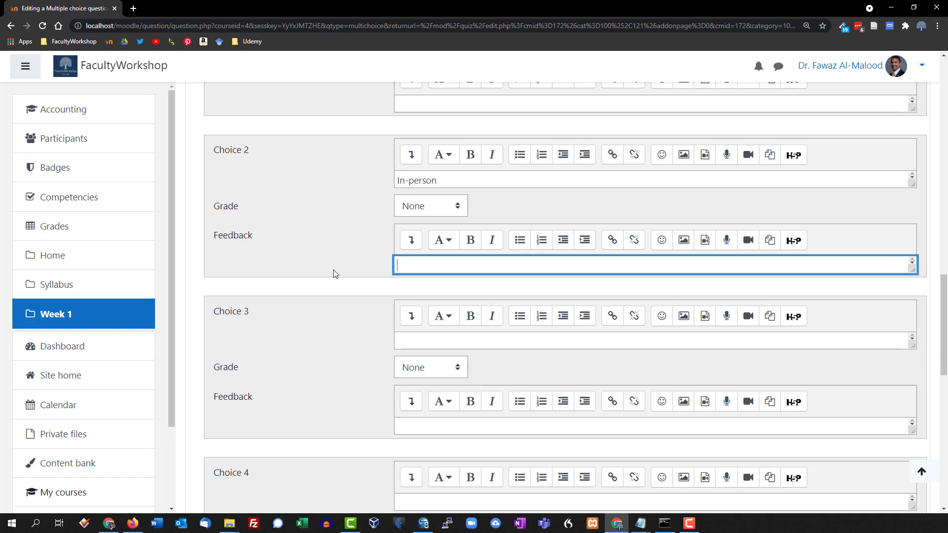
pyautogui.scroll(-1, 335, 273)
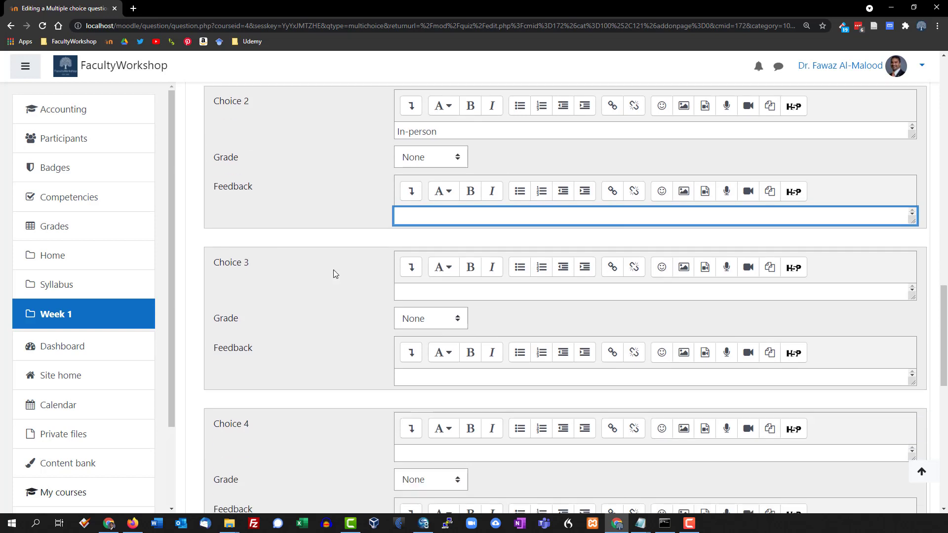
# Enter "Email" as Choice 3 and "None of the above" as Choice 4.
pyautogui.click(465, 292)
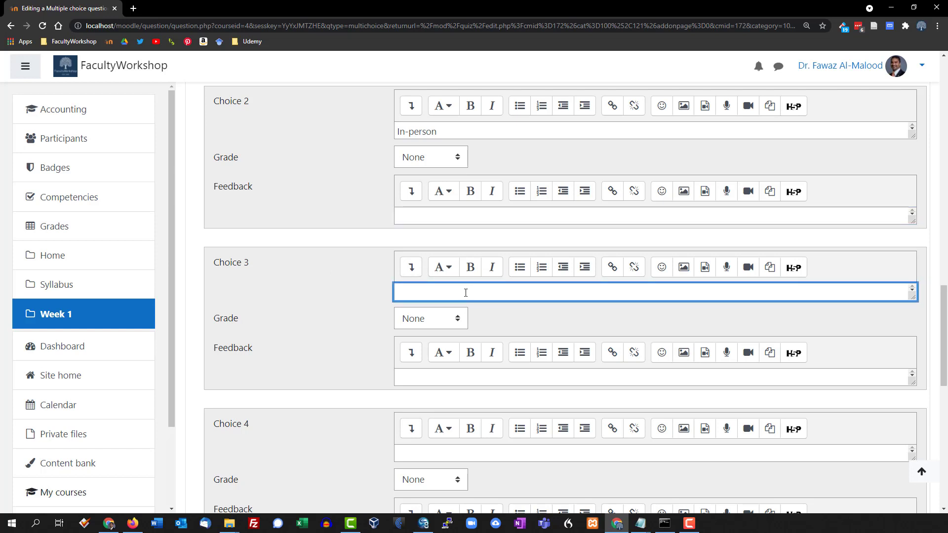
pyautogui.write('Email')
pyautogui.click(306, 300)
pyautogui.scroll(-1, 157, 343)
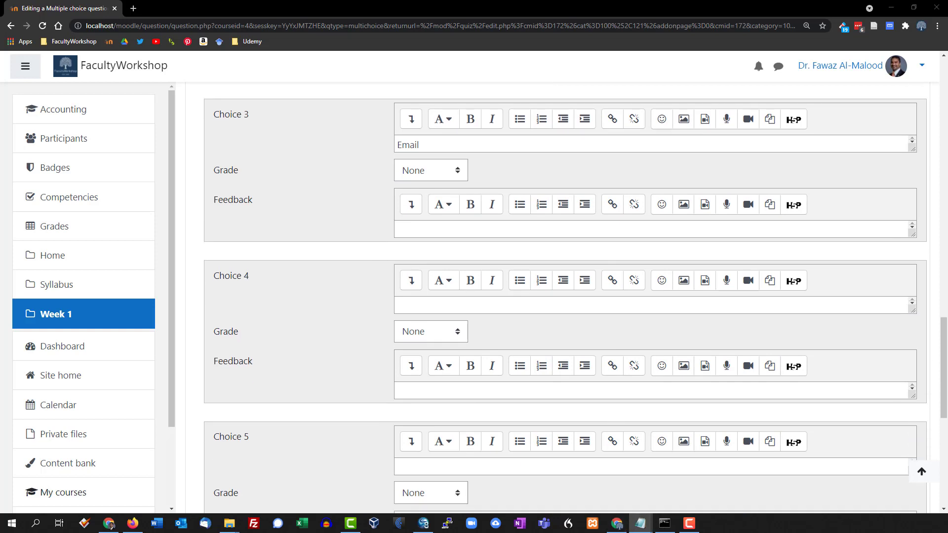
pyautogui.click(417, 306)
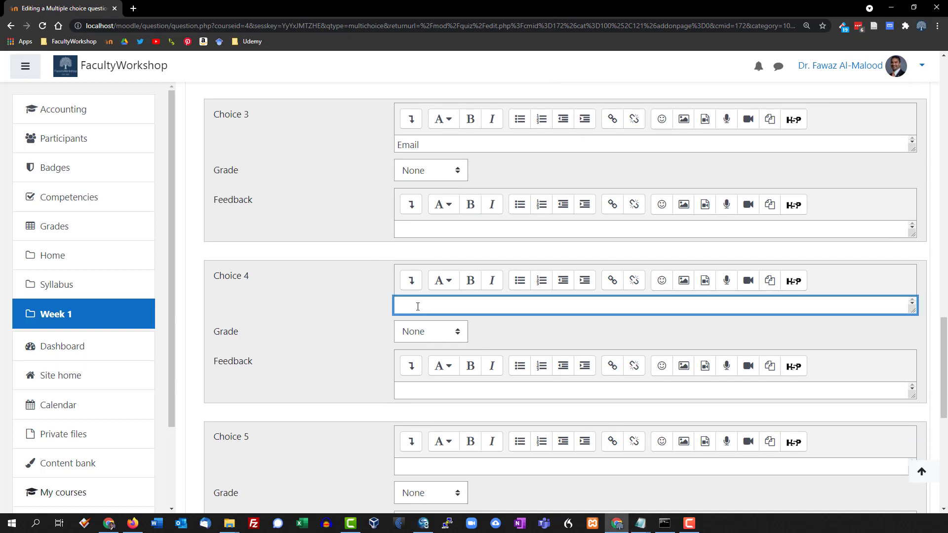
pyautogui.write('None of the above')
pyautogui.click(327, 312)
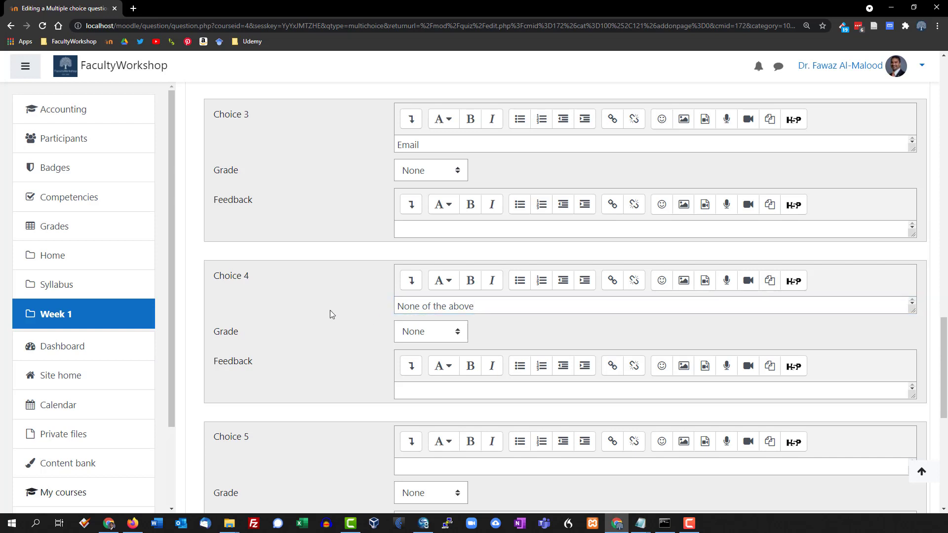
# Set the grade of the "Email" choice to 100% and save the question into the quiz.
pyautogui.click(439, 175)
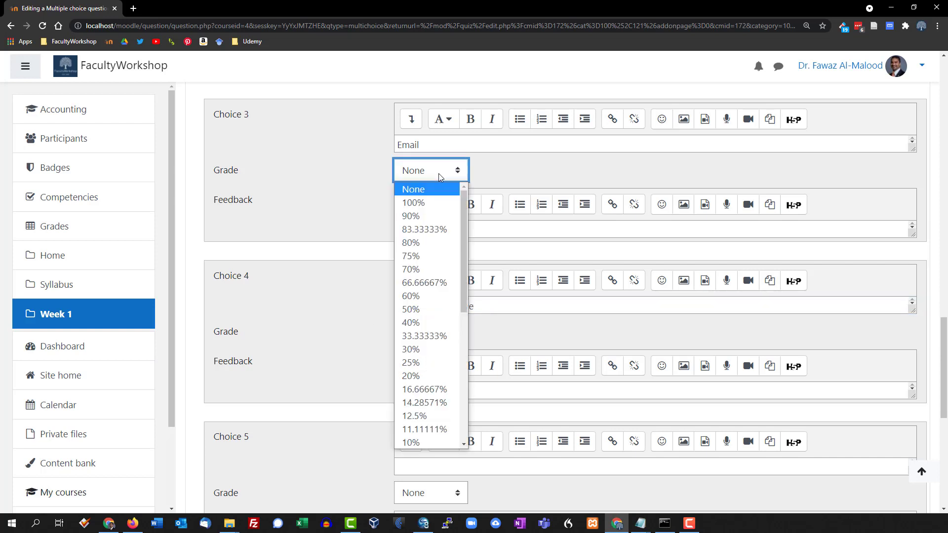
pyautogui.click(436, 209)
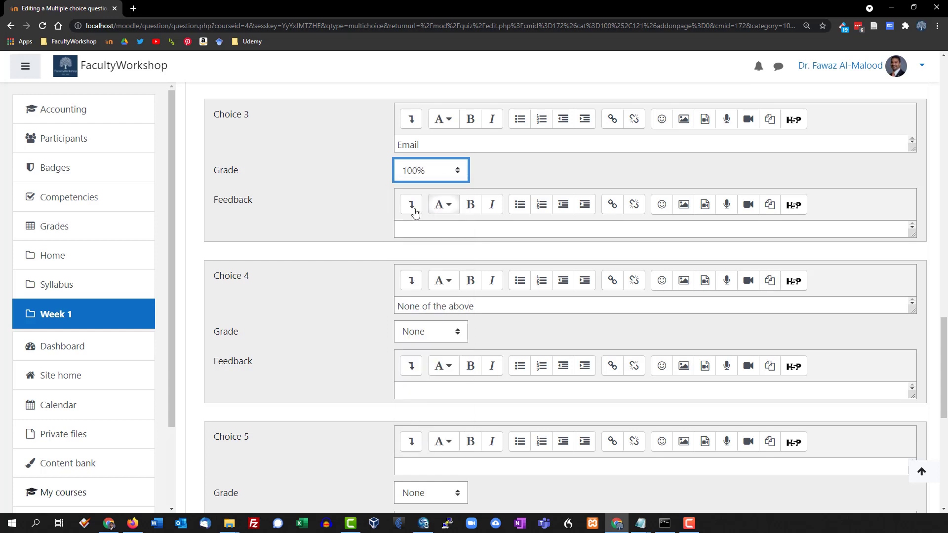
pyautogui.scroll(-2, 319, 317)
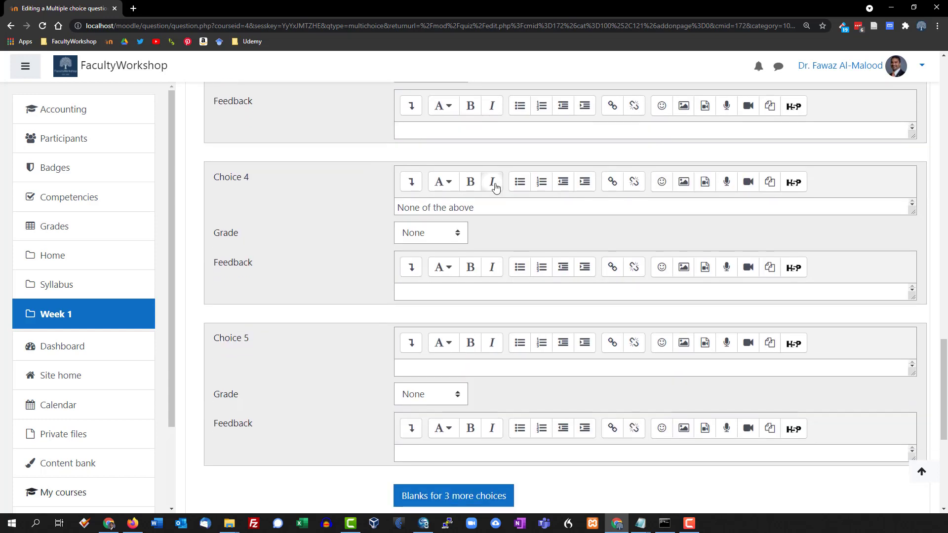
pyautogui.scroll(-2, 276, 335)
pyautogui.scroll(-1, 277, 337)
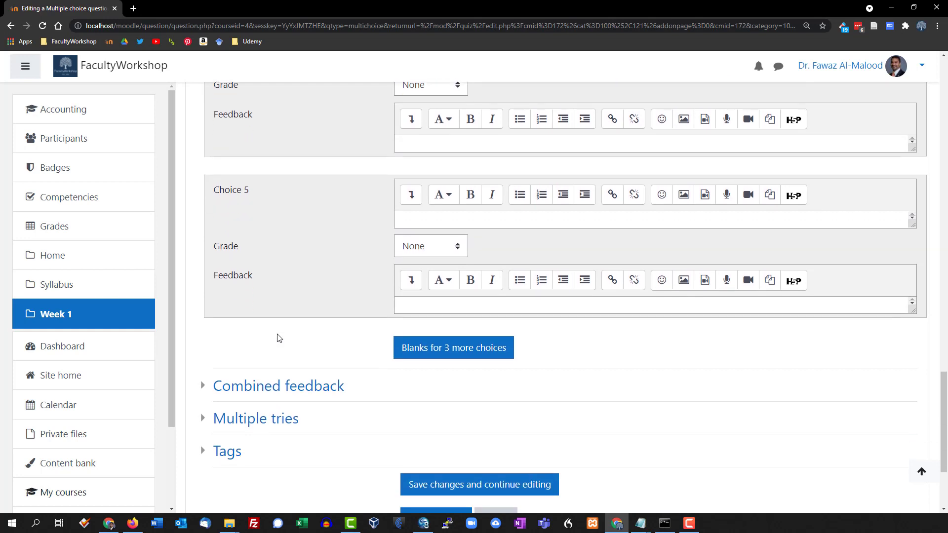
pyautogui.scroll(-3, 349, 341)
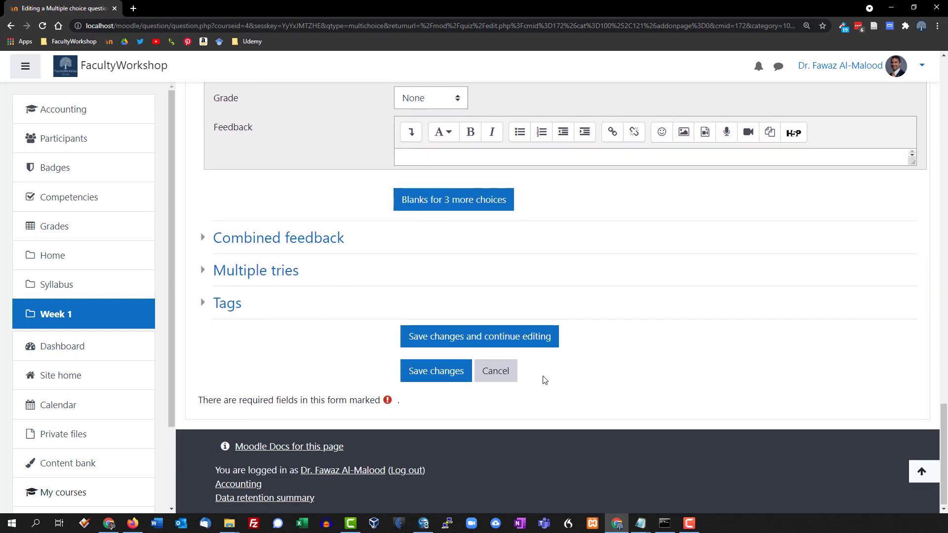
pyautogui.click(424, 373)
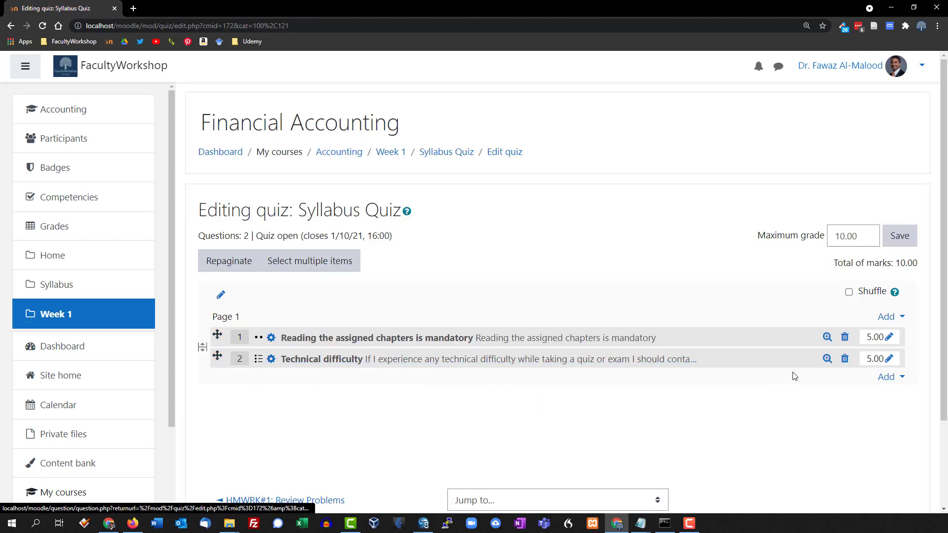
# Reopen the "Technical difficulty" question from the quiz and open its preview.
pyautogui.click(889, 358)
pyautogui.press('Escape')
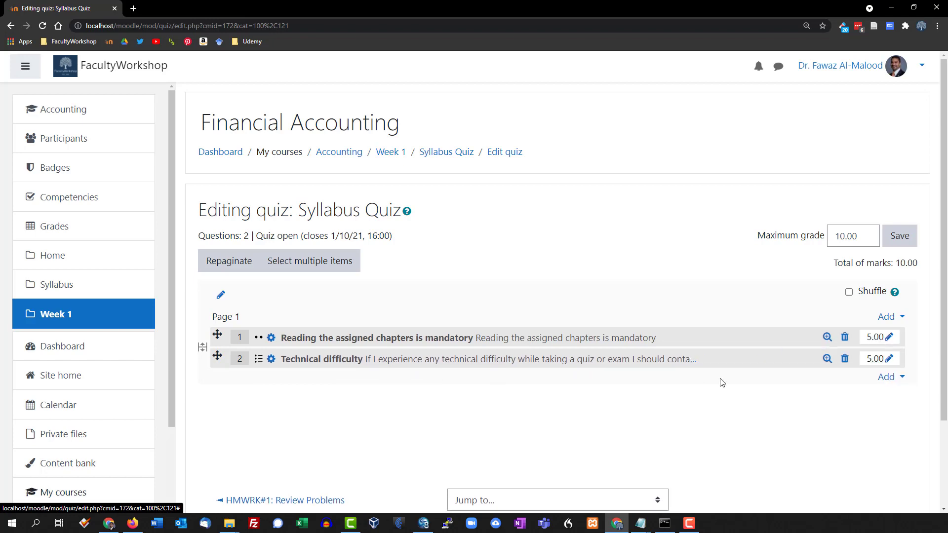
pyautogui.click(425, 358)
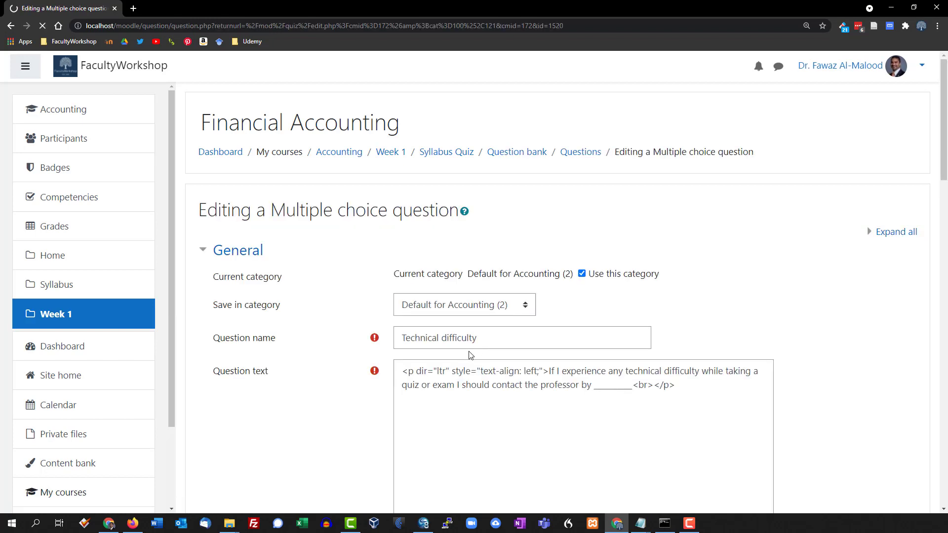
pyautogui.scroll(-2, 281, 357)
pyautogui.scroll(-20, 281, 357)
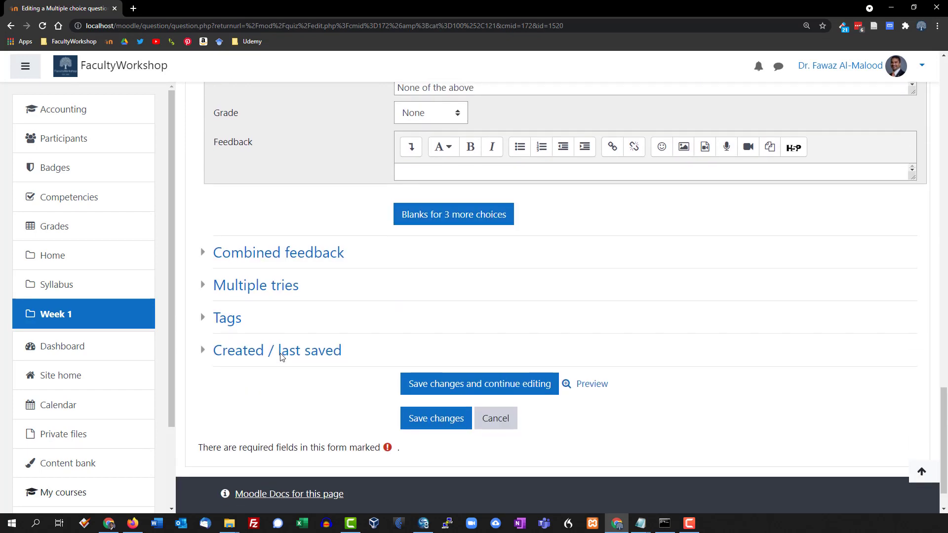
pyautogui.click(592, 384)
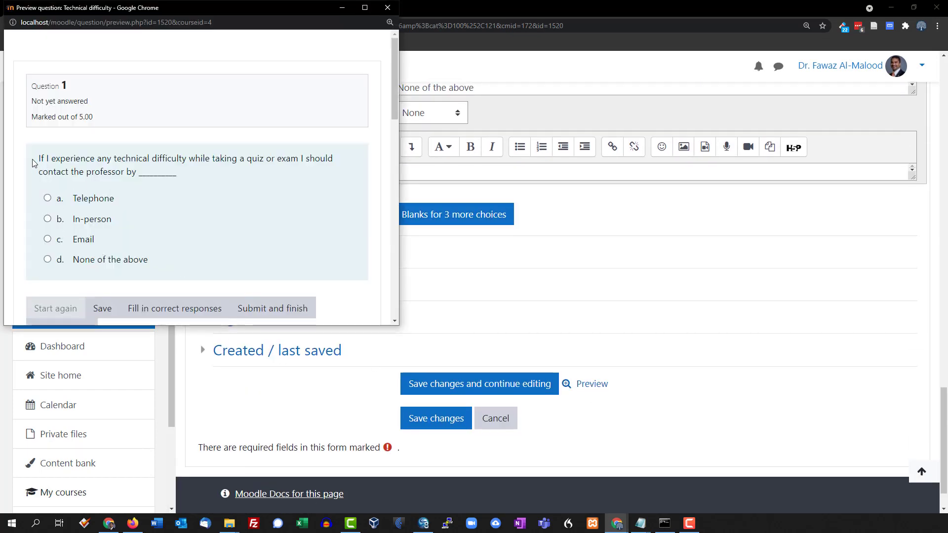
# Try the "Email" and "In-person" answers in the question preview and close the preview.
pyautogui.moveTo(37, 159); pyautogui.dragTo(169, 182)
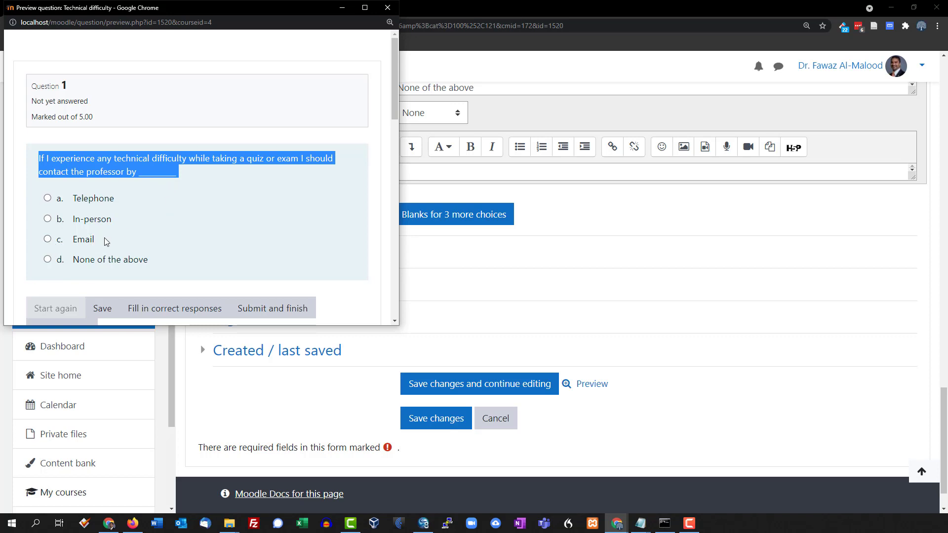
pyautogui.doubleClick(73, 239)
pyautogui.click(63, 239)
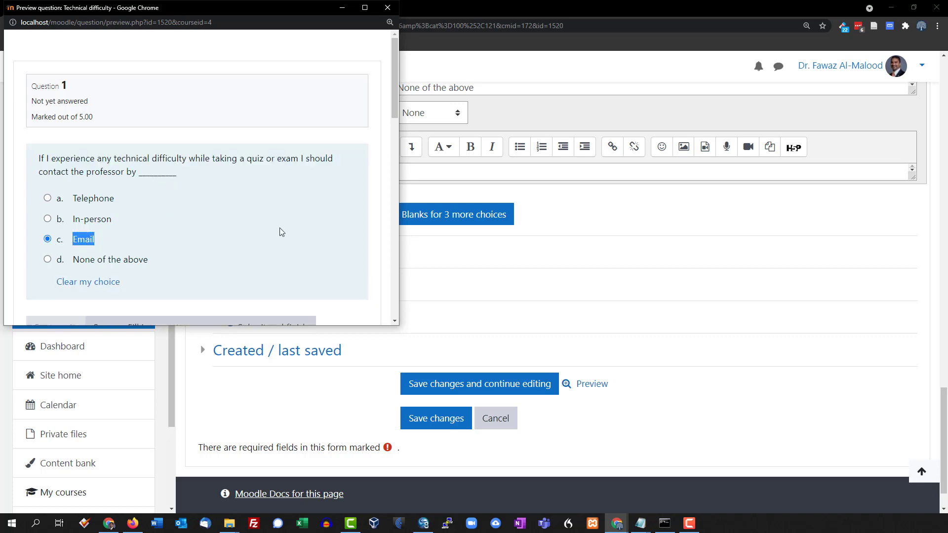
pyautogui.click(92, 218)
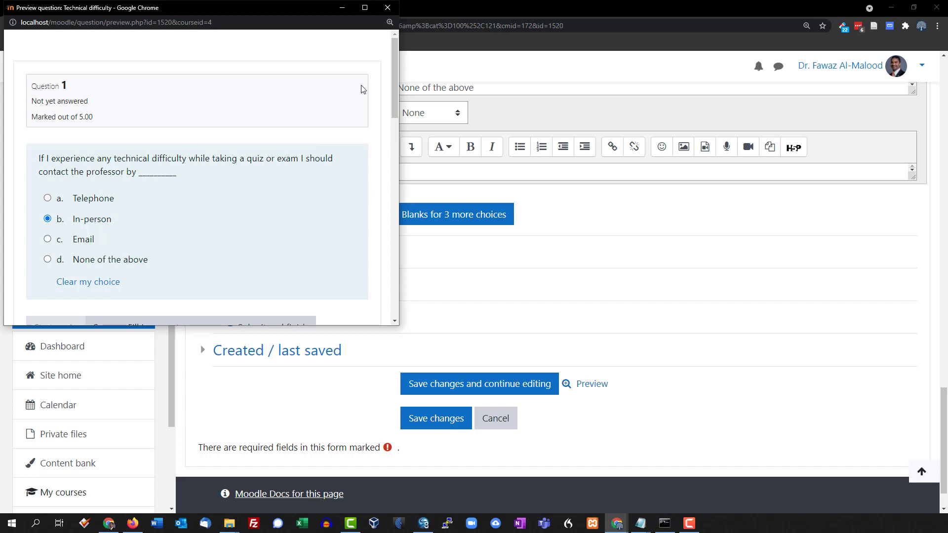
pyautogui.click(387, 8)
pyautogui.scroll(10, 487, 242)
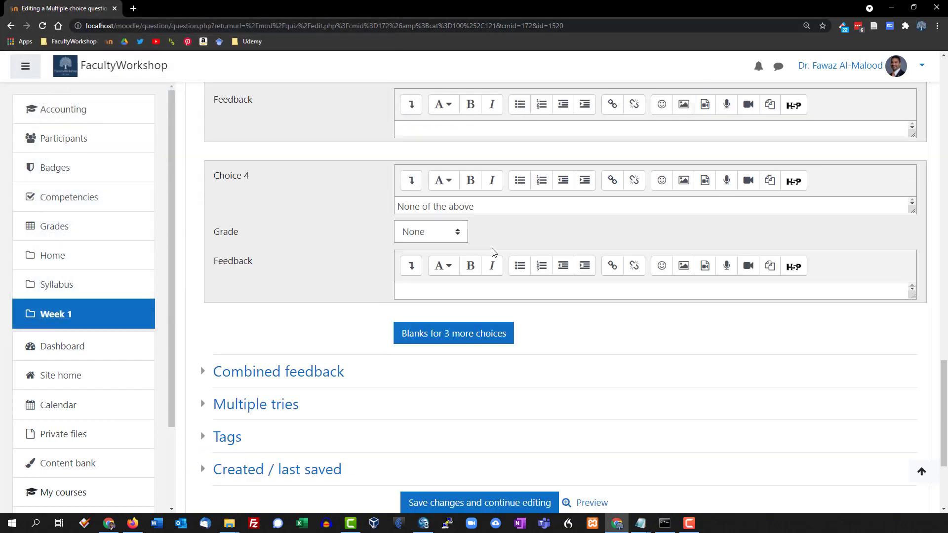
# Save the "Technical difficulty" question and return to the quiz's question list.
pyautogui.scroll(5, 493, 253)
pyautogui.scroll(-15, 493, 253)
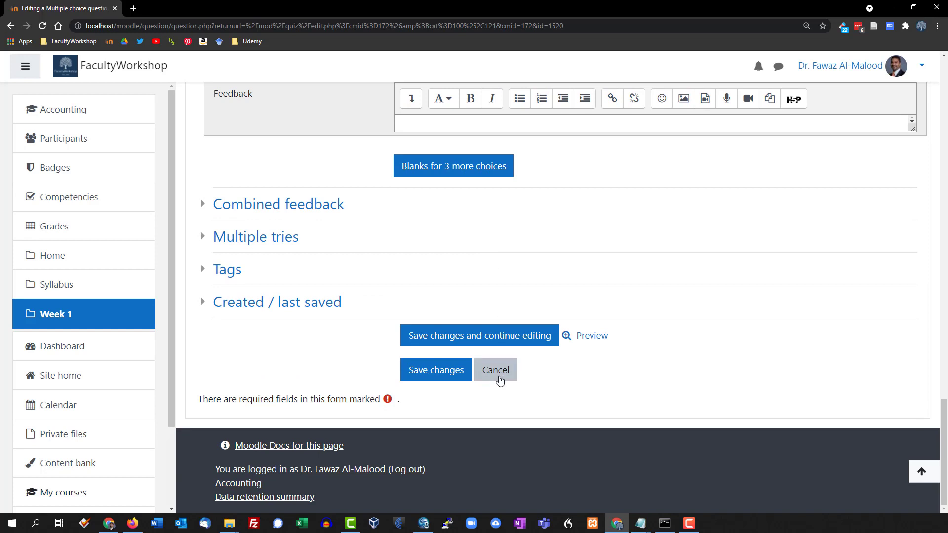
pyautogui.click(446, 379)
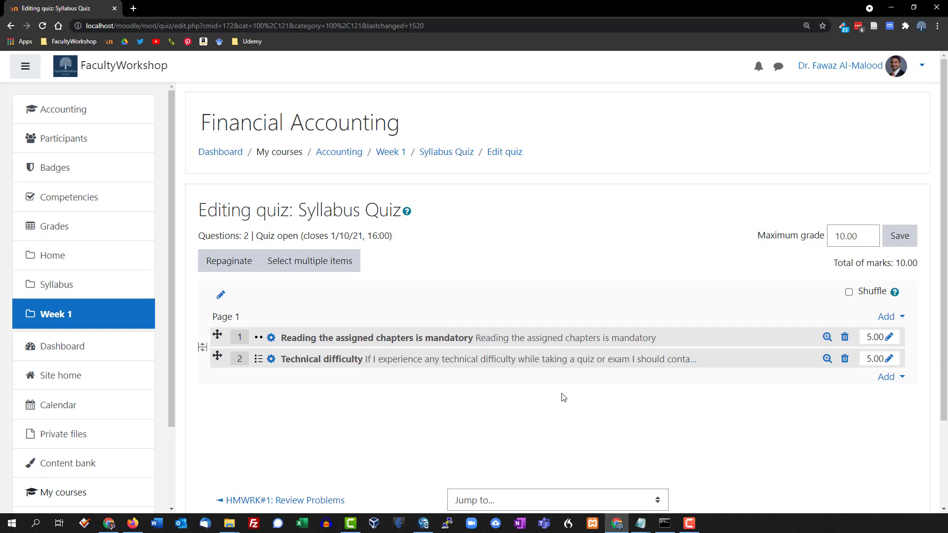
# Add a new Short answer question at the end of the Syllabus Quiz.
pyautogui.click(888, 378)
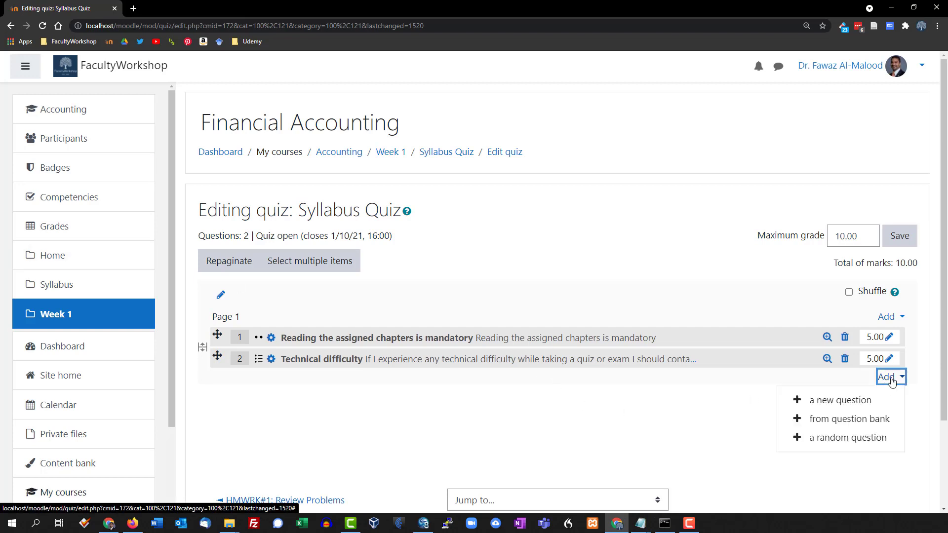
pyautogui.click(868, 401)
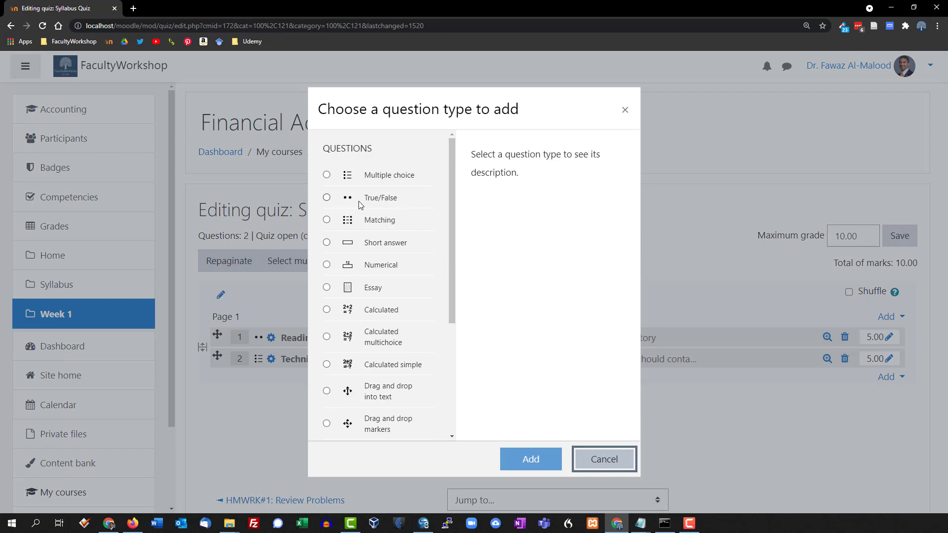
pyautogui.click(387, 244)
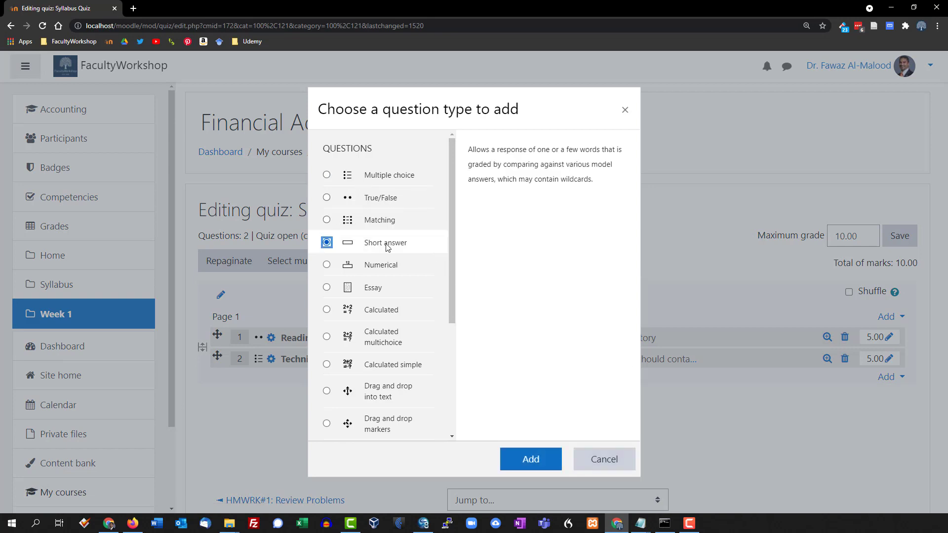
pyautogui.click(517, 453)
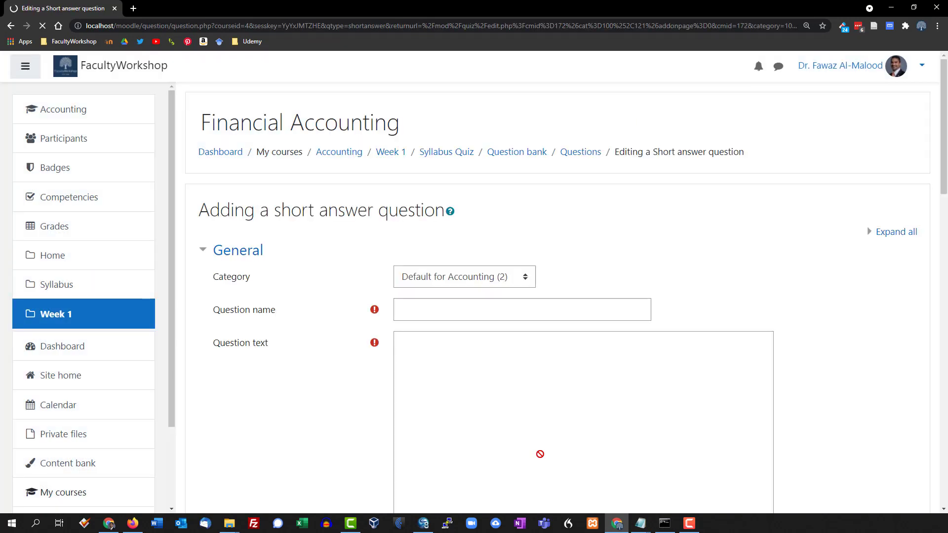
# Name the question "Professor" and enter "What is the name of your professor?" as its question text.
pyautogui.click(433, 300)
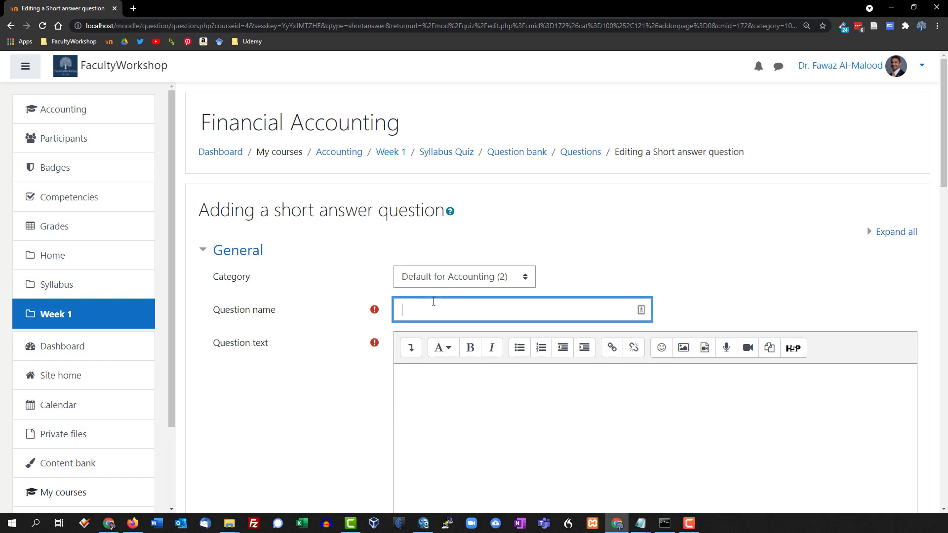
pyautogui.write('Professor')
pyautogui.scroll(-3, 444, 262)
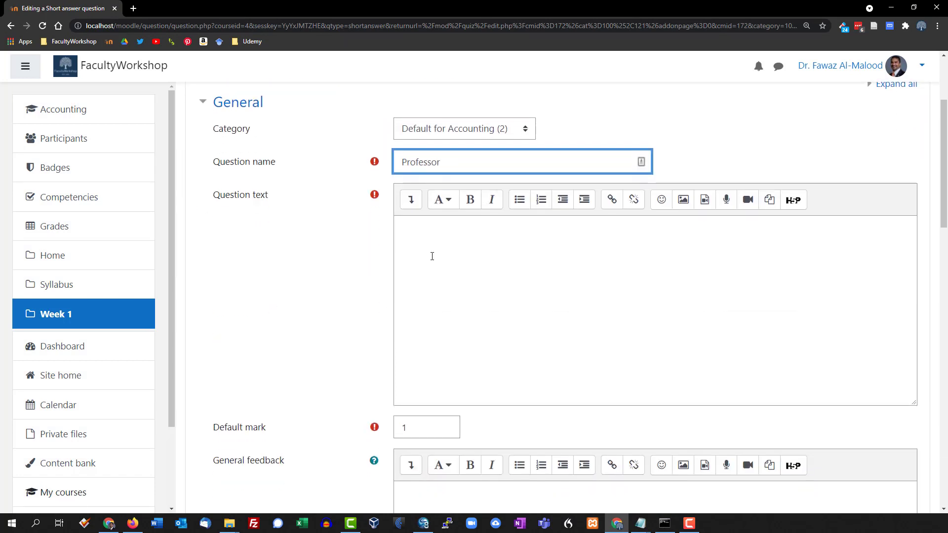
pyautogui.click(432, 256)
pyautogui.write('What is ')
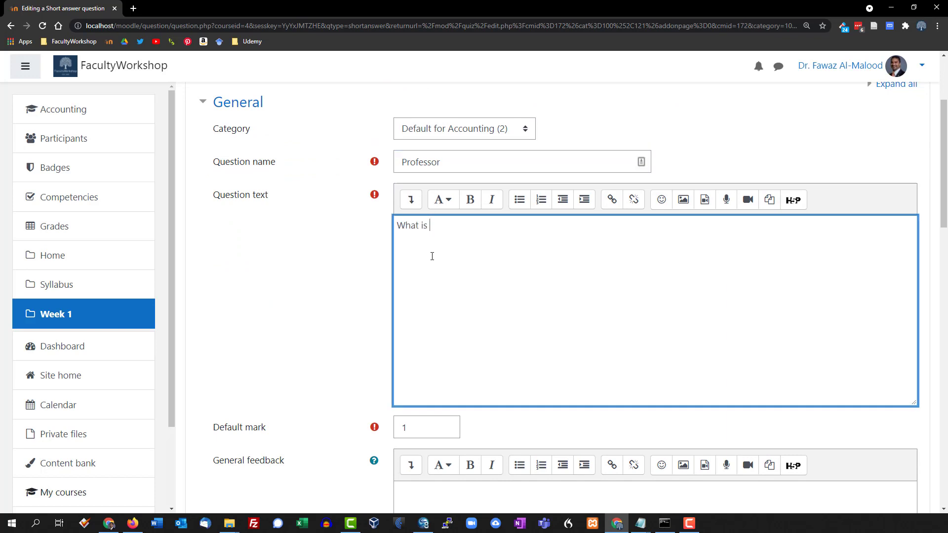
pyautogui.write('the name of your professor?')
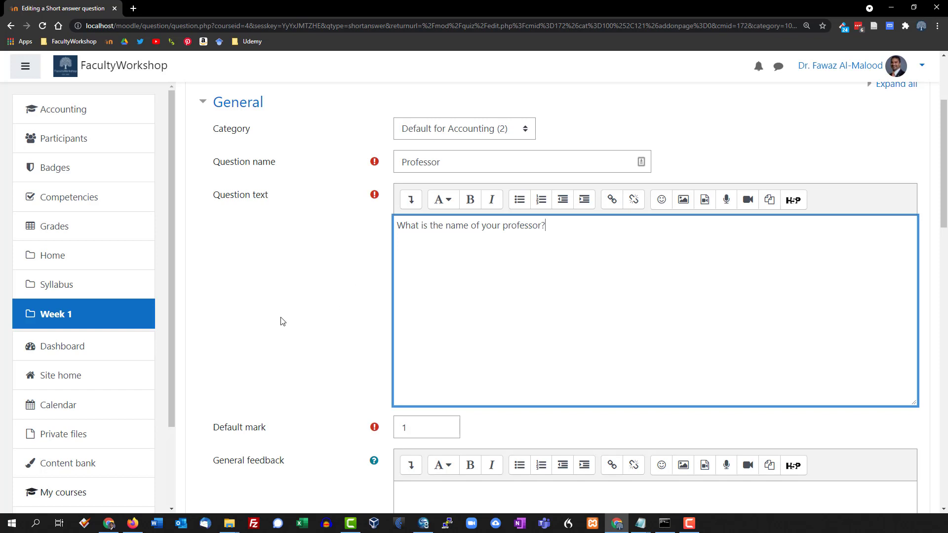
# Set the short answer question's default mark to 5.
pyautogui.scroll(-2, 279, 321)
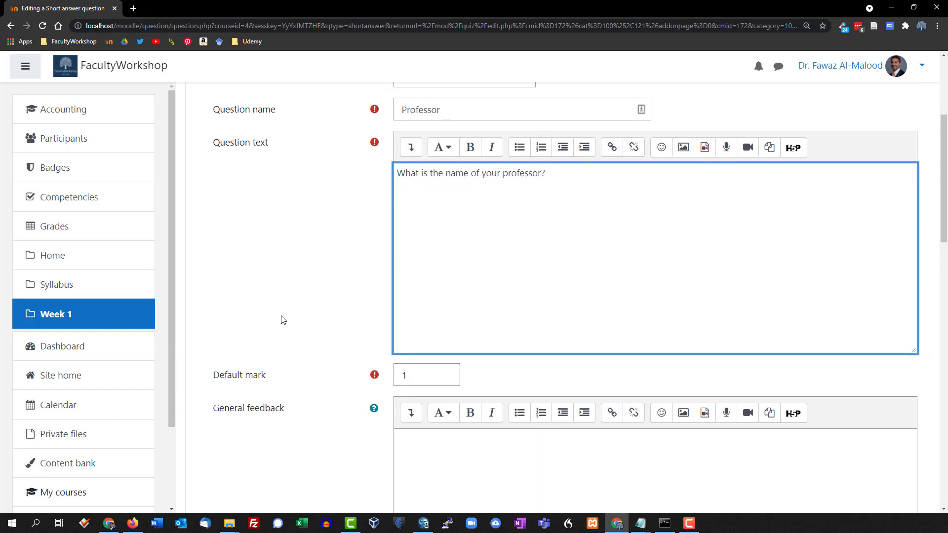
pyautogui.scroll(1, 480, 204)
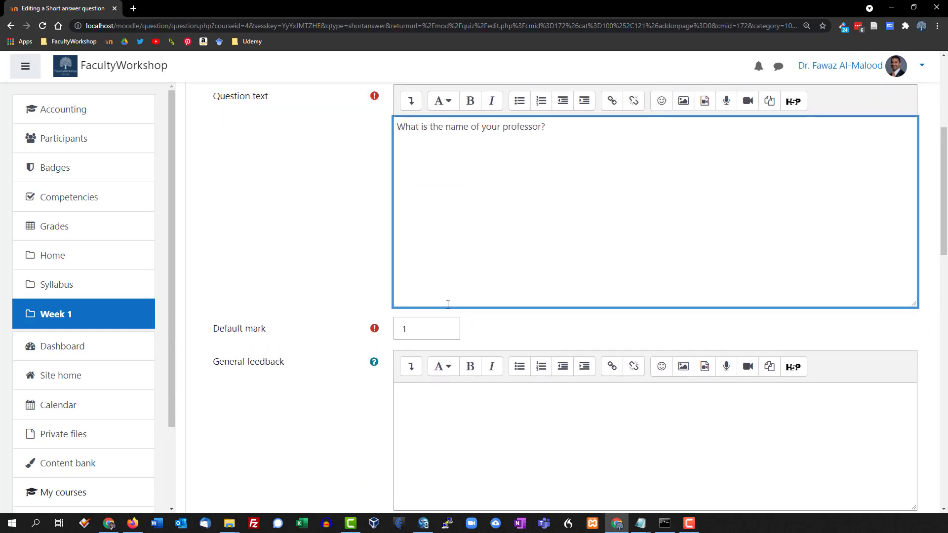
pyautogui.doubleClick(402, 330)
pyautogui.write('5')
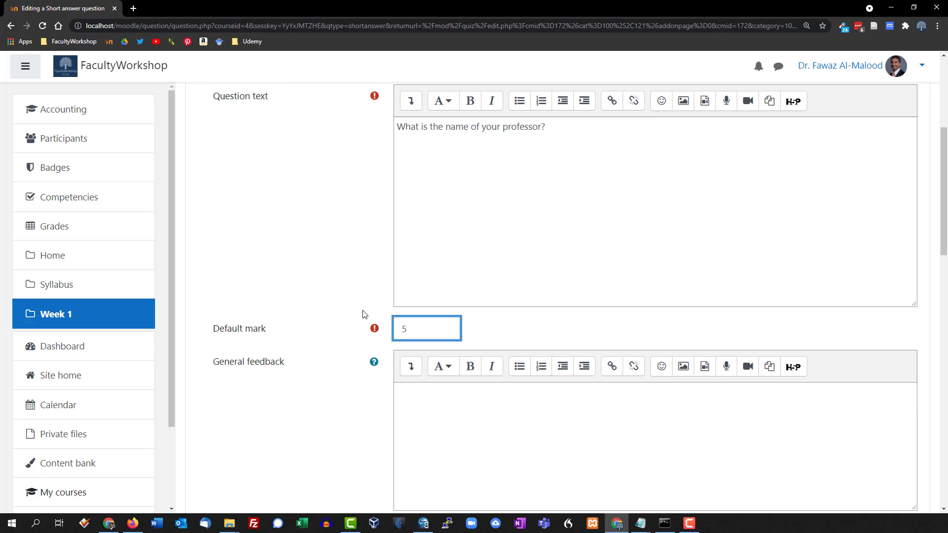
# Enter the professor's title and last name as Answer 1 with a grade of 100%.
pyautogui.press('Tab')
pyautogui.press('Tab')
pyautogui.press('Tab')
pyautogui.press('Tab')
pyautogui.press('Tab')
pyautogui.press('Tab')
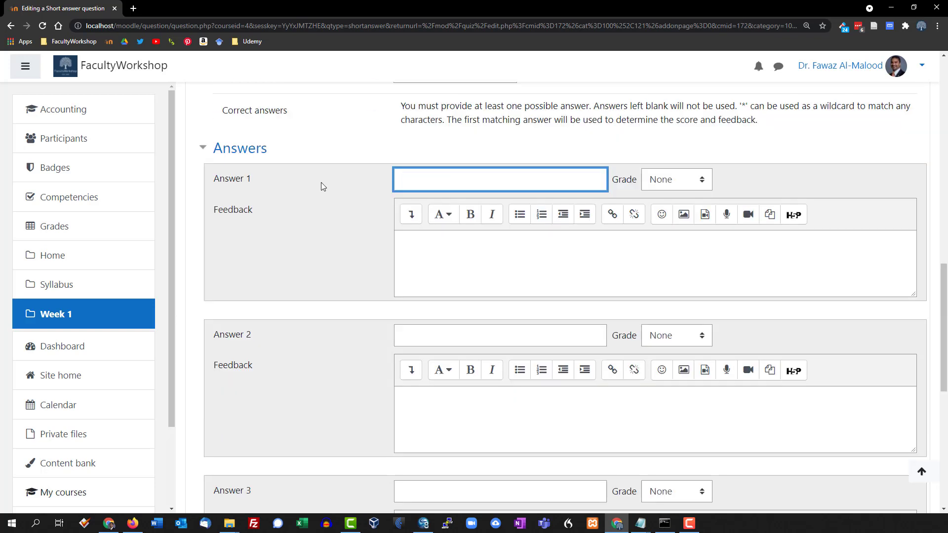
pyautogui.write('Dr. Al-Malood')
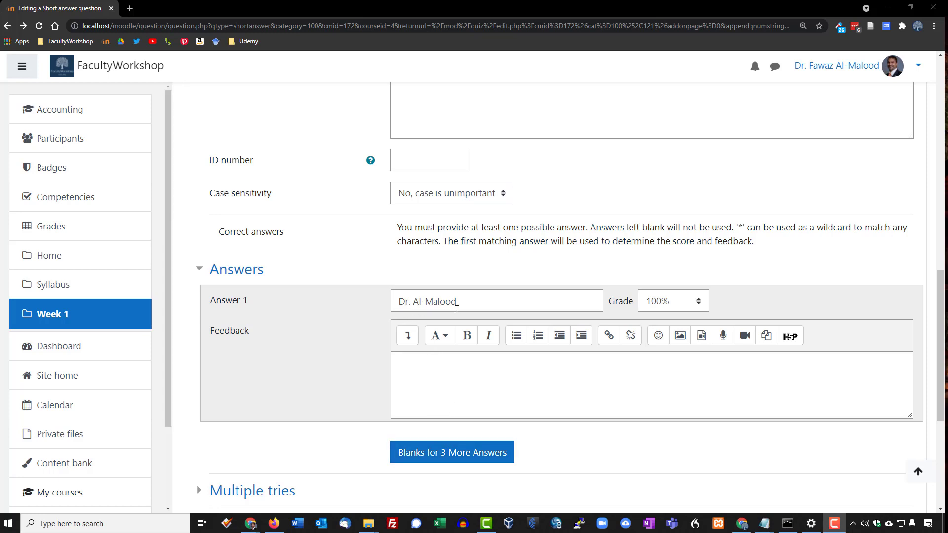
# Add blanks for three more answers to the "Professor" question.
pyautogui.click(464, 458)
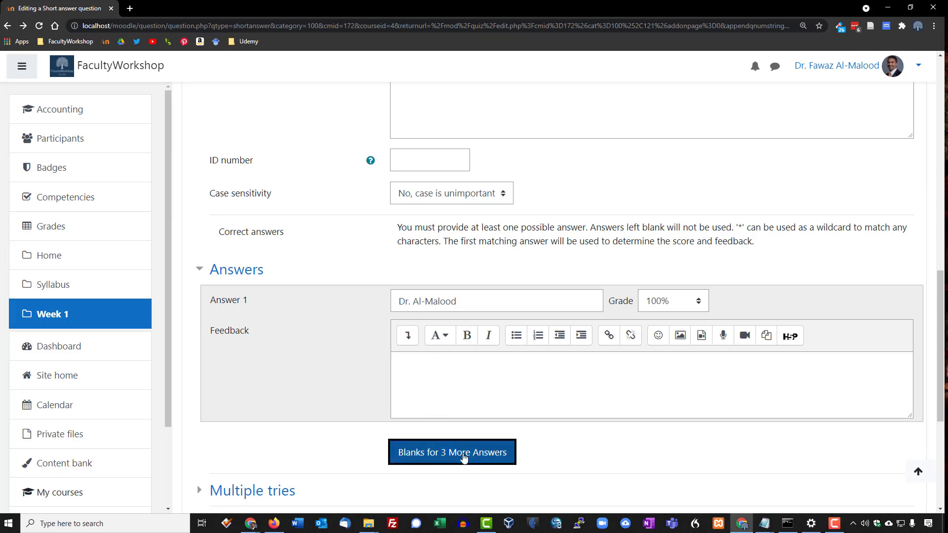
pyautogui.scroll(-10, 491, 411)
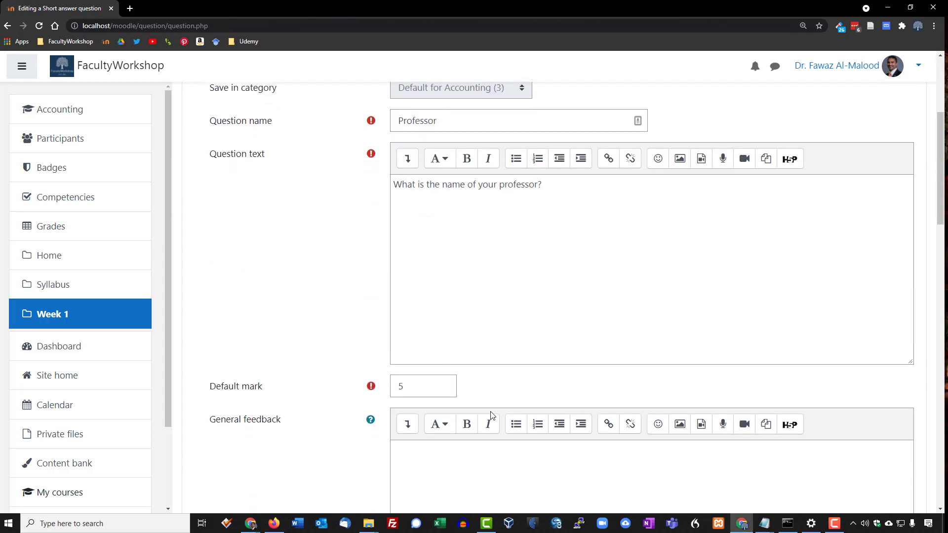
pyautogui.scroll(-1, 492, 408)
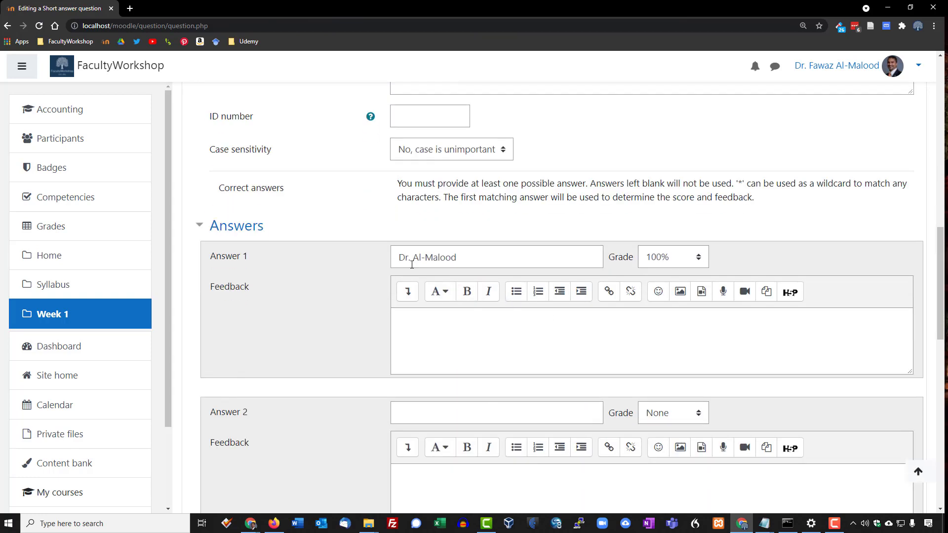
# Enter the professor's first and last name as Answer 2 and set its grade to 100%.
pyautogui.scroll(-2, 523, 326)
pyautogui.click(458, 310)
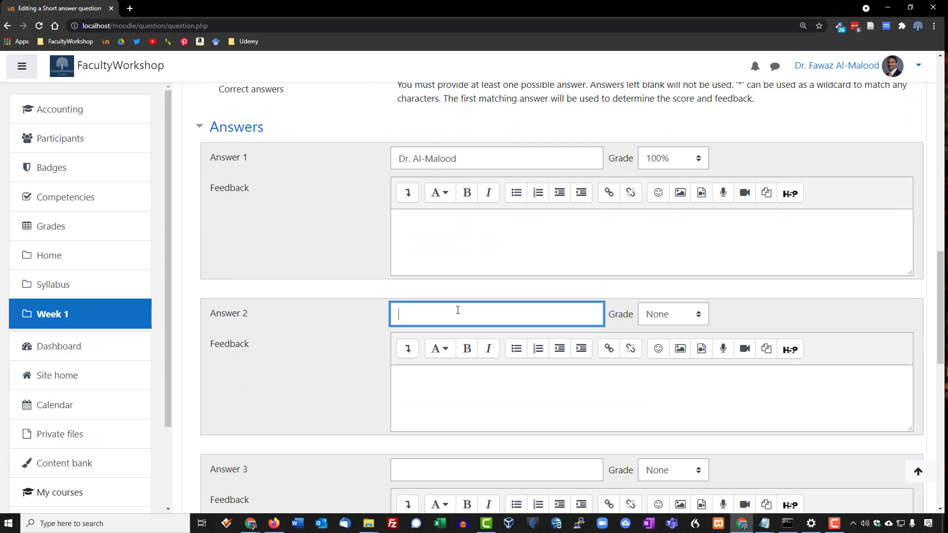
pyautogui.write('Fawaz Al-Malood')
pyautogui.click(659, 316)
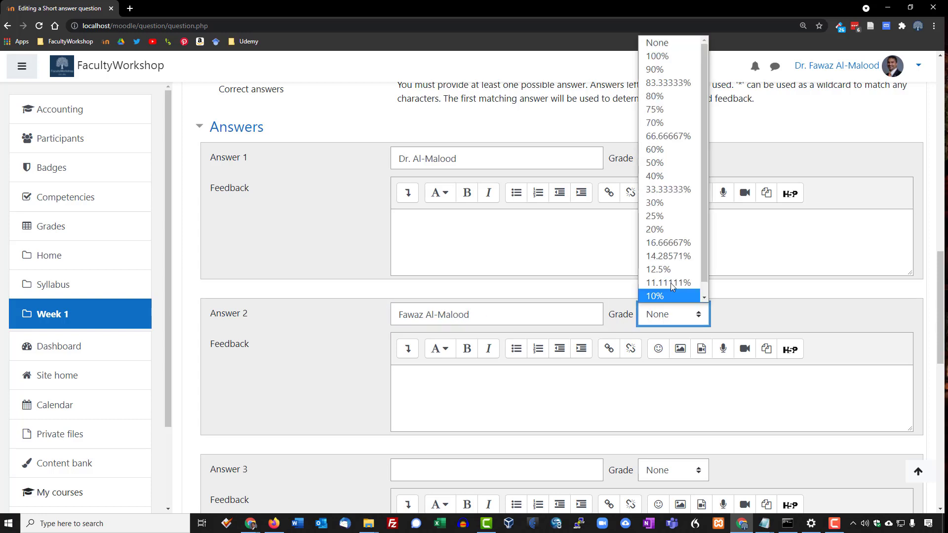
pyautogui.click(661, 57)
pyautogui.click(451, 383)
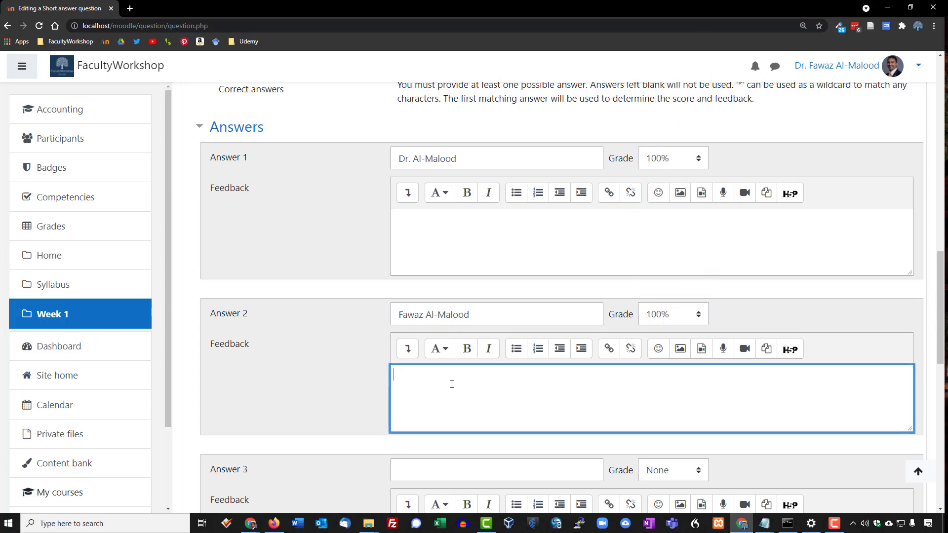
# Copy the name from Answer 2 into Answer 3 preceded by "Dr." and set the grade of Answer 3 to 100%.
pyautogui.scroll(-2, 446, 378)
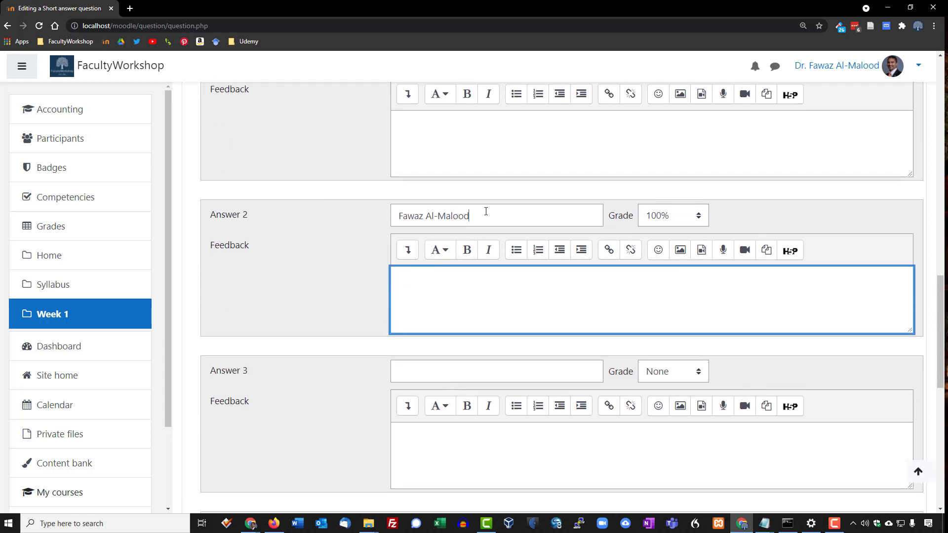
pyautogui.moveTo(484, 215); pyautogui.dragTo(369, 217)
pyautogui.hotkey('ctrl', 'c')
pyautogui.click(427, 377)
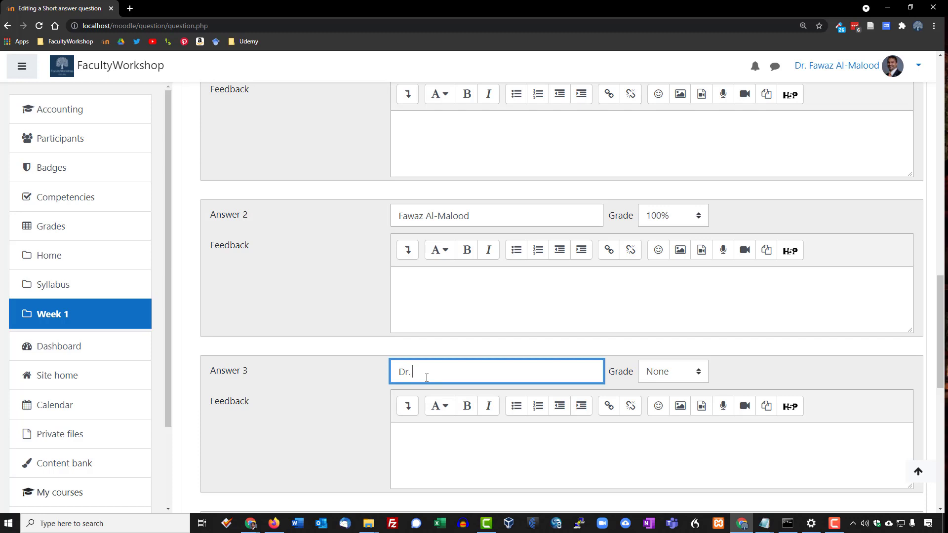
pyautogui.write('Dr.')
pyautogui.hotkey('ctrl', 'v')
pyautogui.click(682, 372)
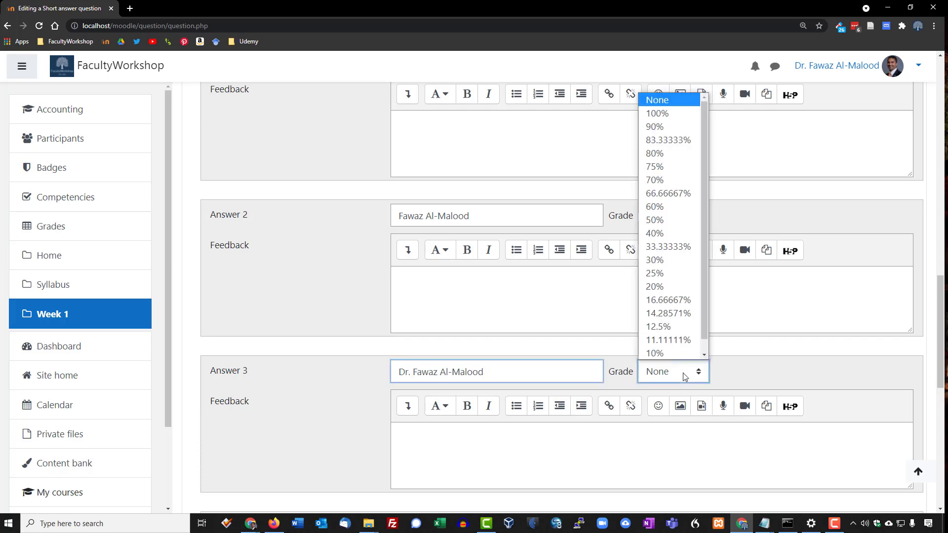
pyautogui.click(677, 114)
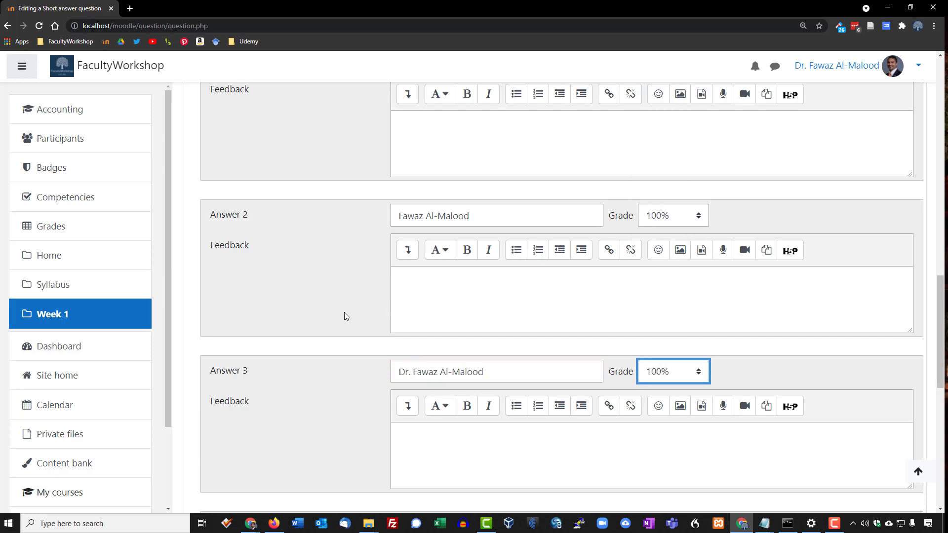
# Enter the professor's first name as Answer 4 and set its grade to 100%.
pyautogui.scroll(-4, 345, 316)
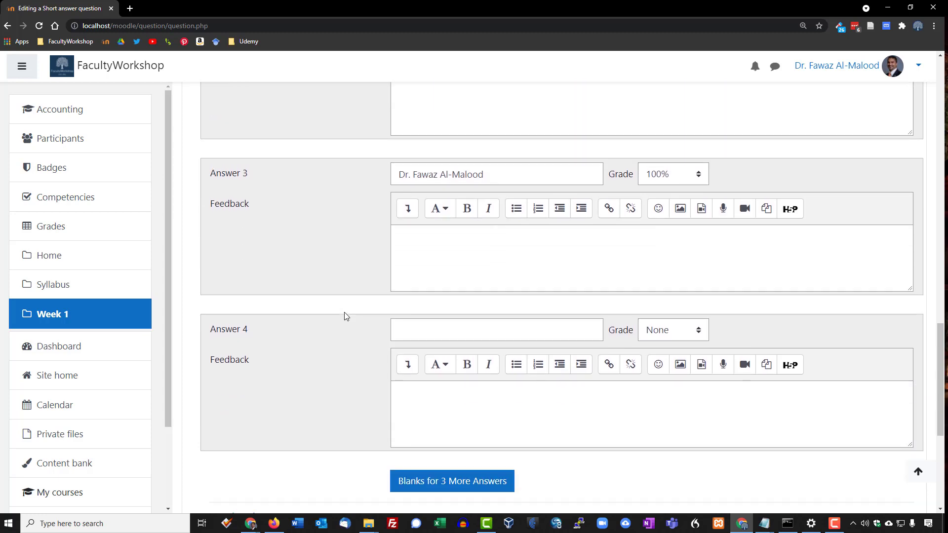
pyautogui.click(437, 328)
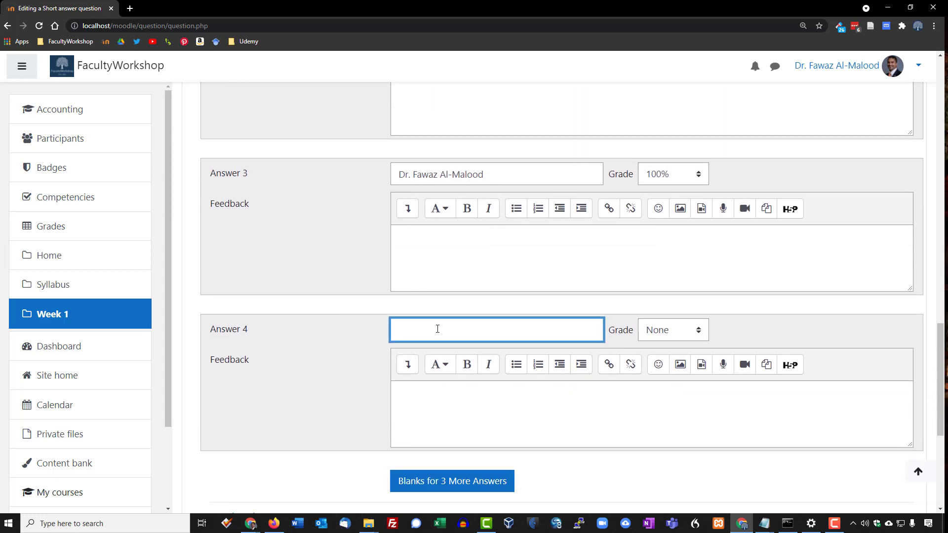
pyautogui.write('Fawaz')
pyautogui.click(656, 330)
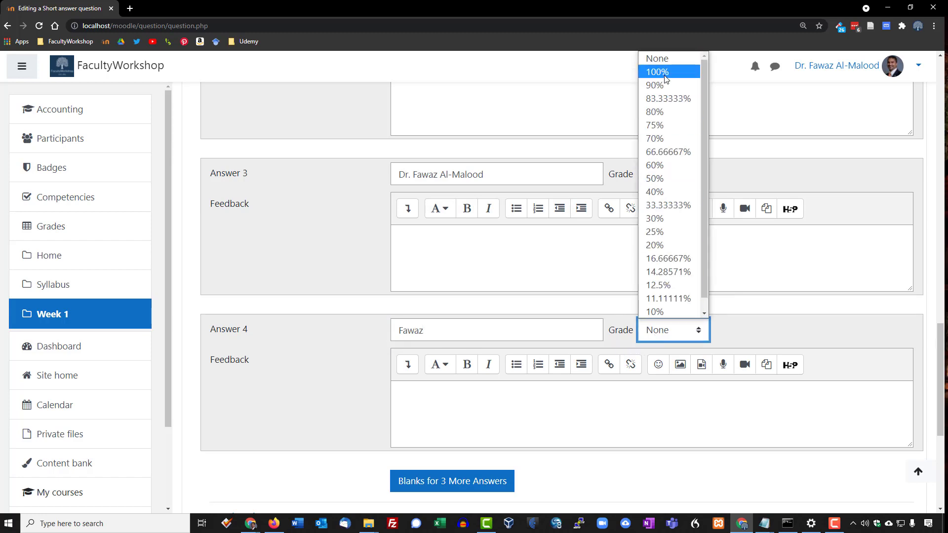
pyautogui.click(664, 75)
# Review the accepted answers and their grades in the "Professor" question, down to the save and preview options.
pyautogui.scroll(6, 355, 390)
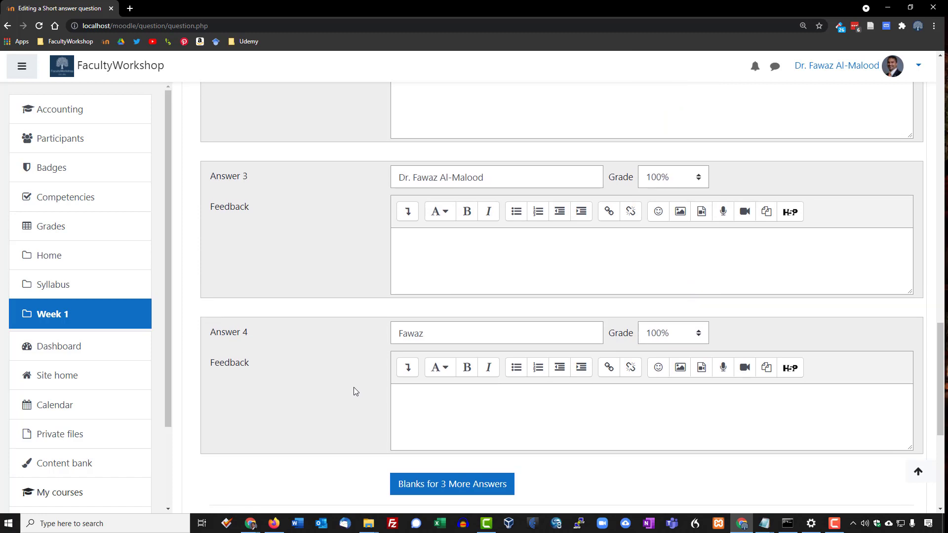
pyautogui.scroll(1, 385, 355)
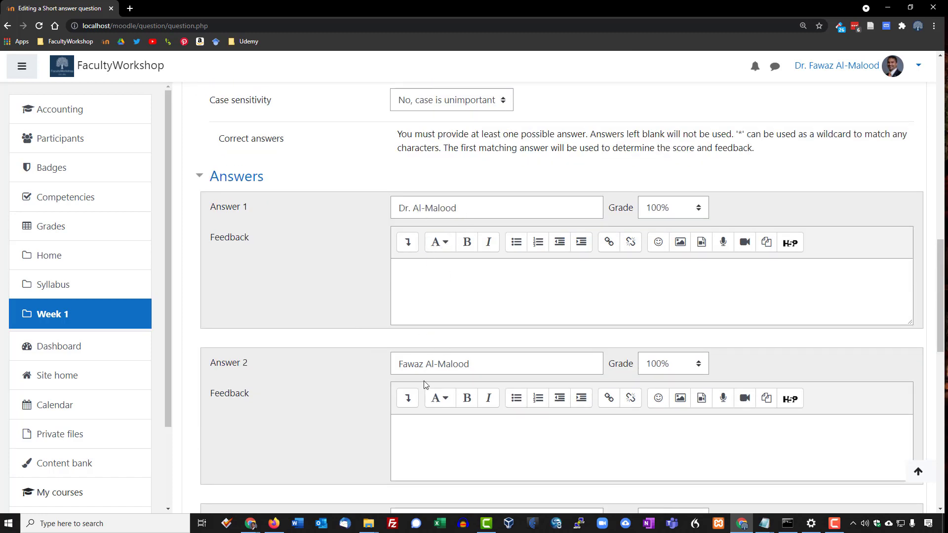
pyautogui.scroll(-6, 368, 400)
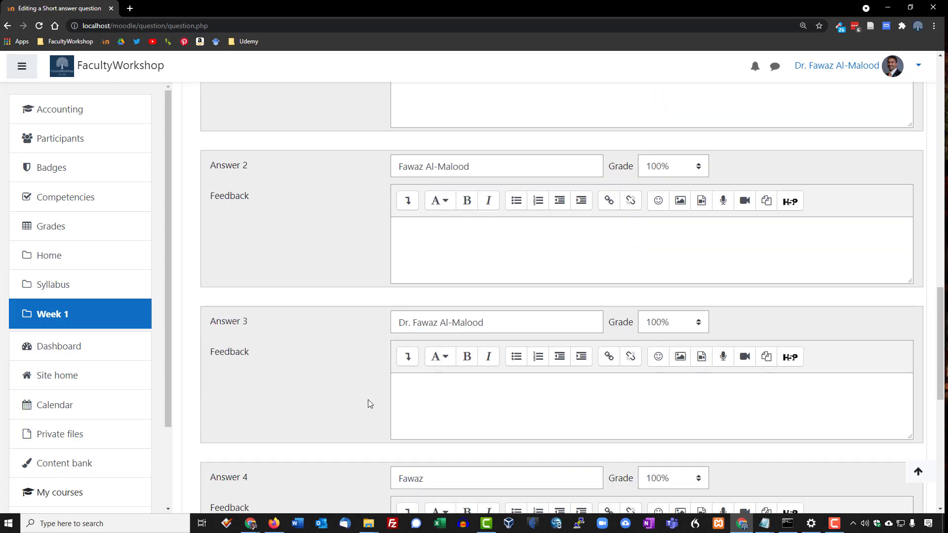
pyautogui.scroll(-2, 369, 402)
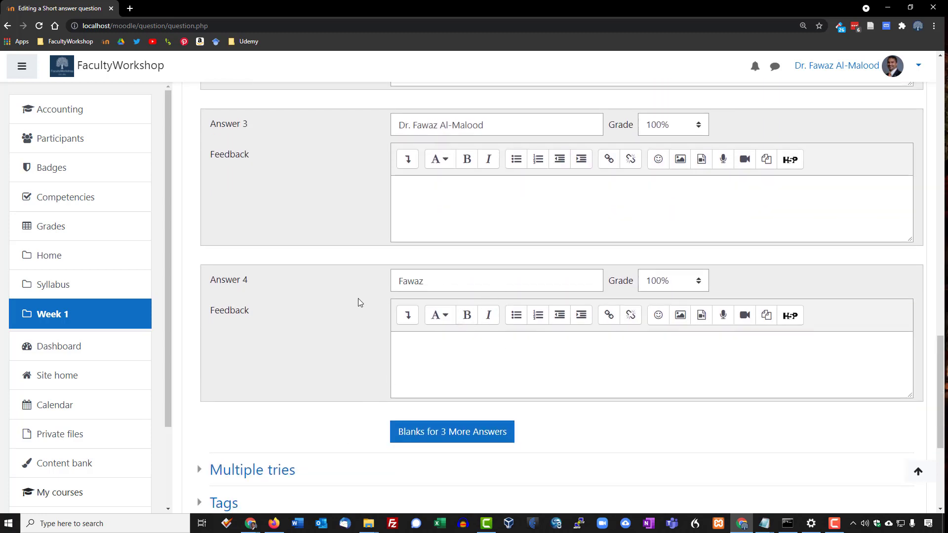
pyautogui.scroll(2, 358, 302)
pyautogui.scroll(-4, 358, 302)
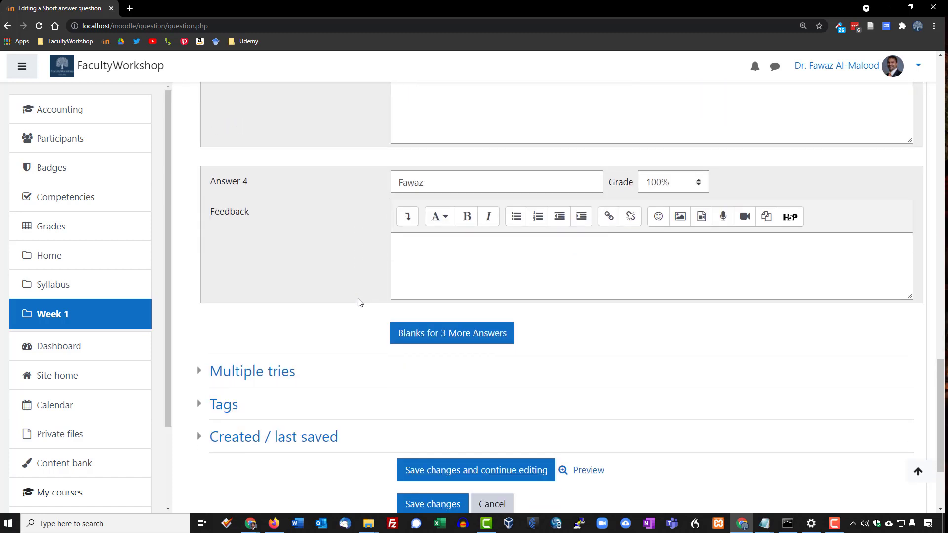
pyautogui.scroll(-2, 359, 302)
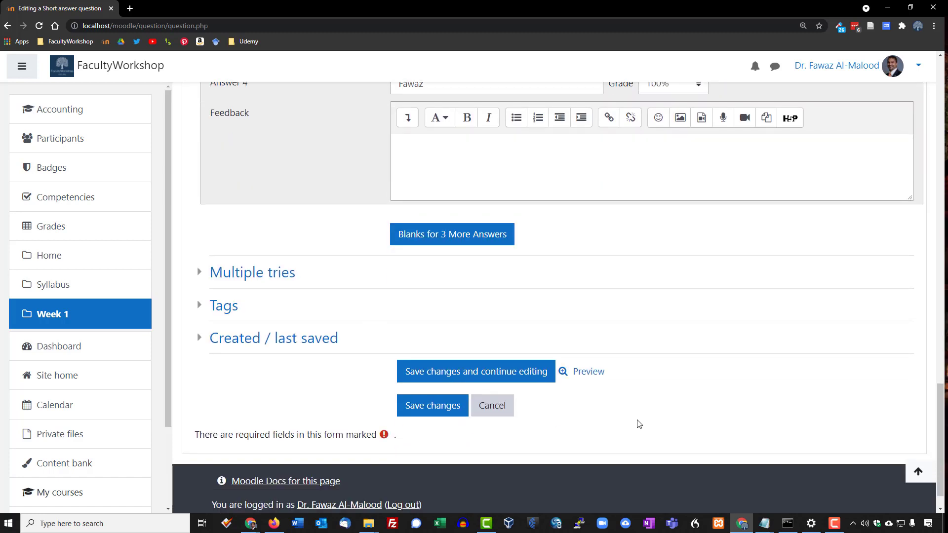
pyautogui.scroll(1, 596, 400)
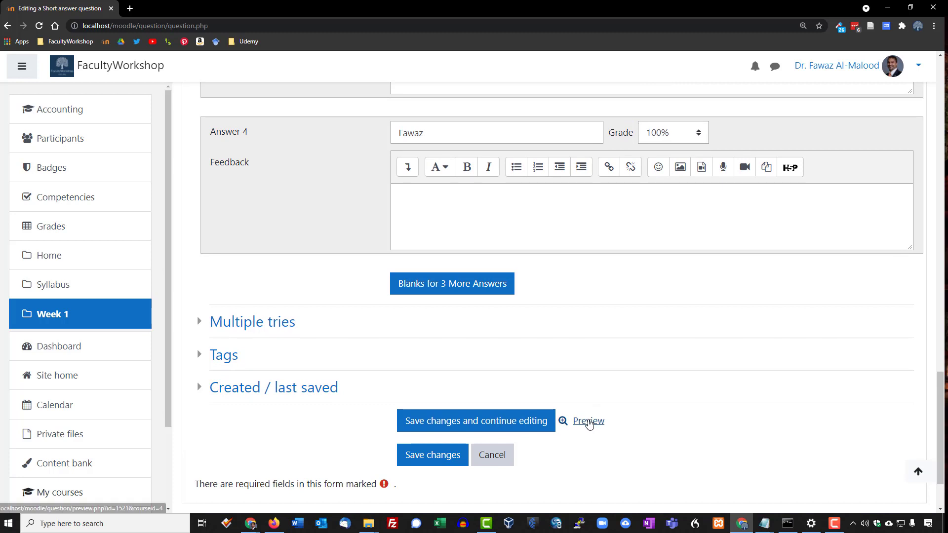
# Preview the "Professor" question, enter "Dr." and the professor's last name as a trial answer, and close the preview.
pyautogui.click(588, 420)
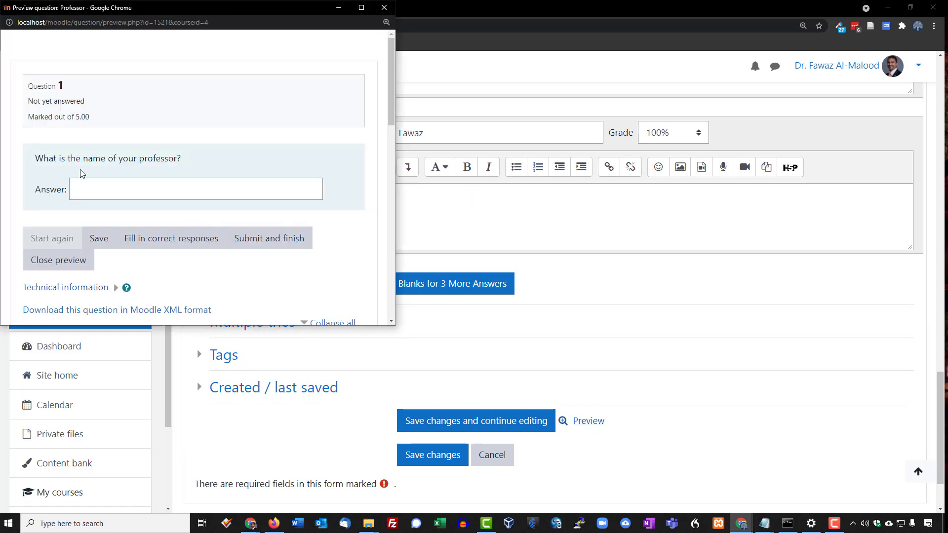
pyautogui.click(92, 186)
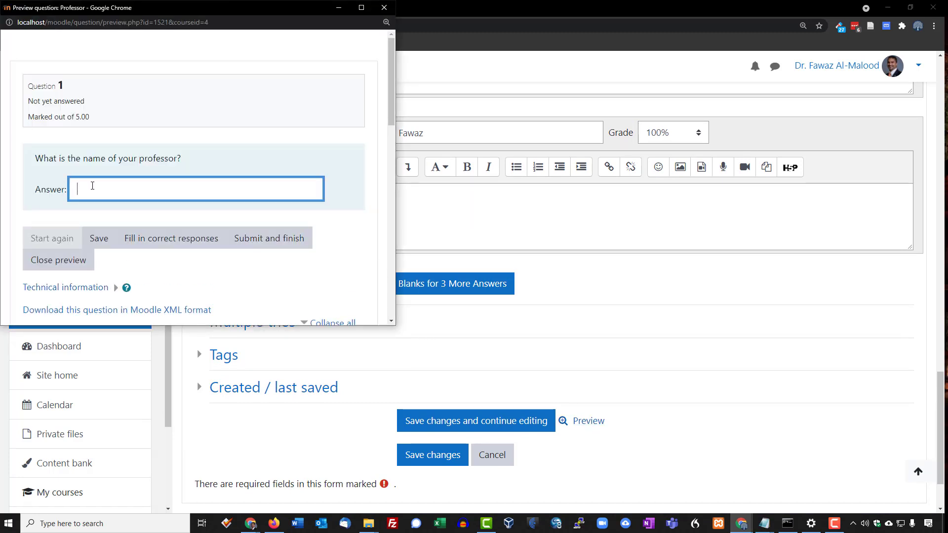
pyautogui.write('Dr. Al')
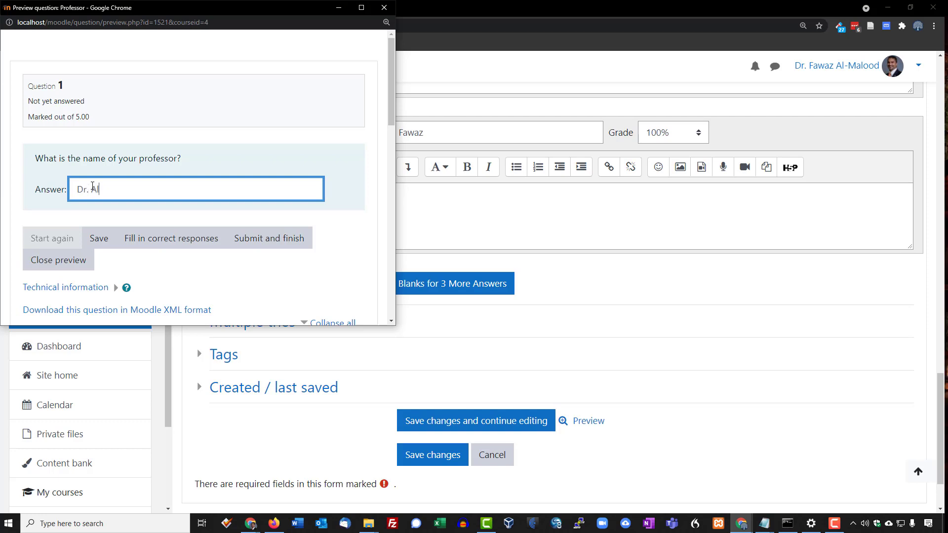
pyautogui.write('-Malood')
pyautogui.scroll(-1, 156, 215)
pyautogui.scroll(1, 156, 214)
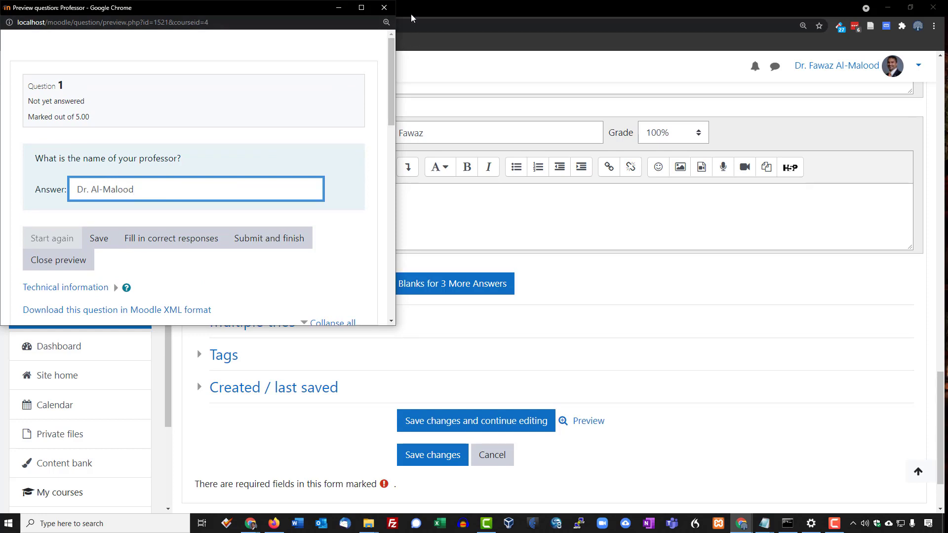
pyautogui.click(384, 7)
# Save the "Professor" short answer question and return to the Syllabus Quiz question list.
pyautogui.scroll(-2, 740, 272)
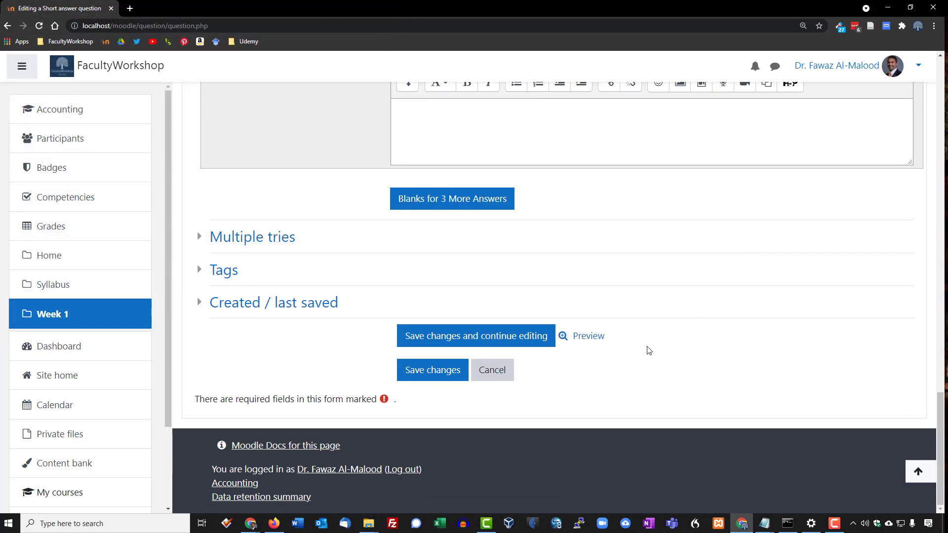
pyautogui.click(450, 366)
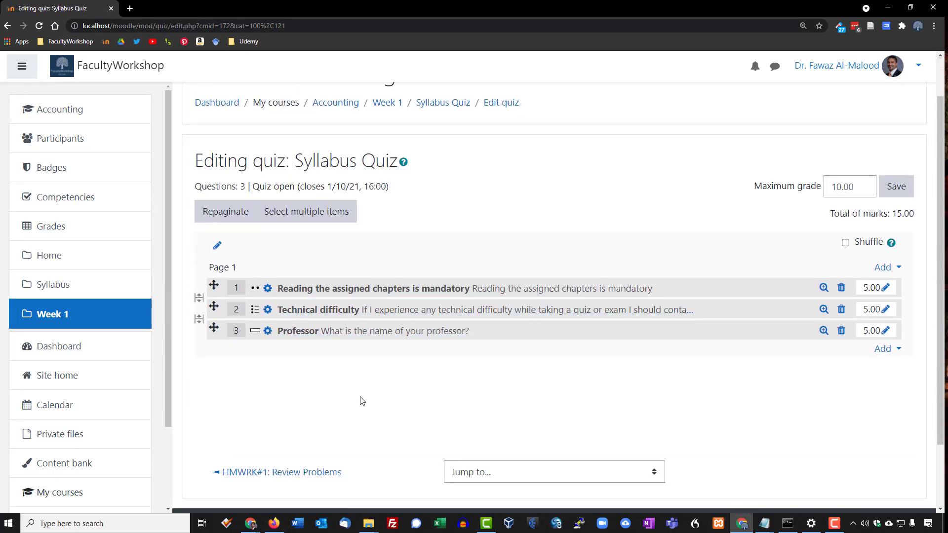
pyautogui.scroll(1, 362, 401)
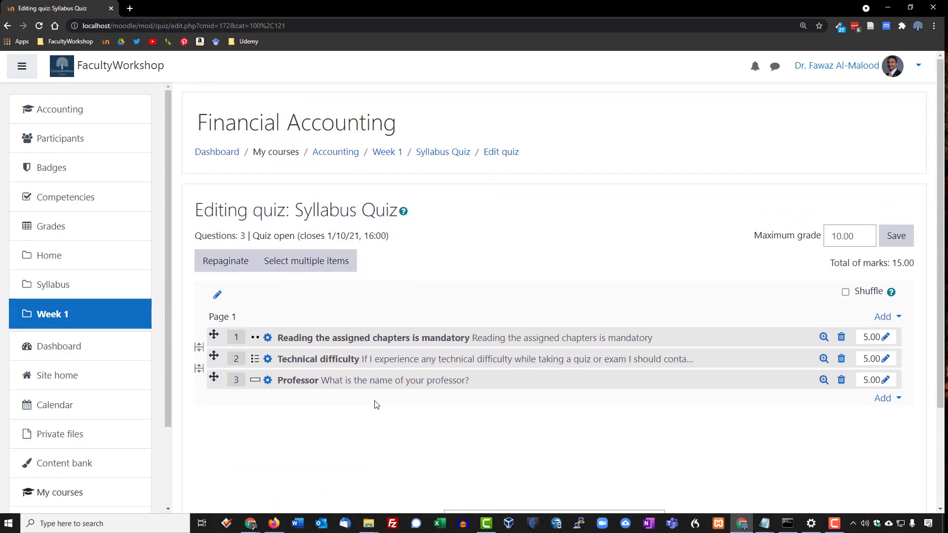
# Return to Week 1 of the Financial Accounting course and turn course editing off.
pyautogui.click(387, 153)
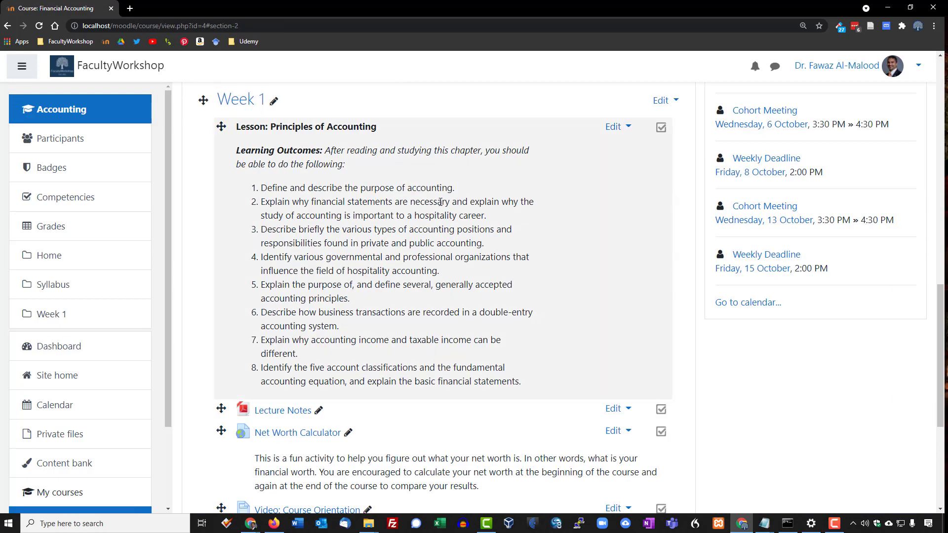
pyautogui.scroll(-2, 440, 202)
pyautogui.scroll(10, 439, 203)
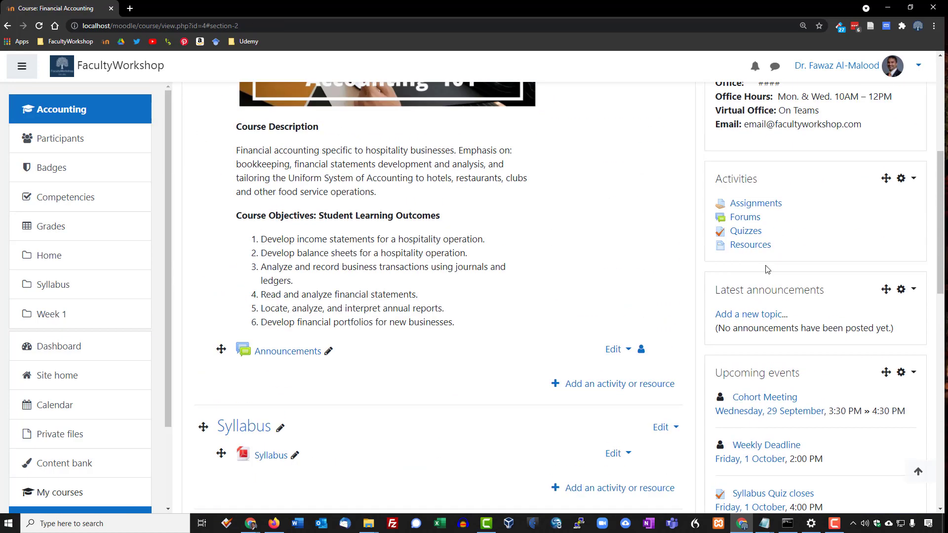
pyautogui.scroll(8, 767, 269)
pyautogui.click(888, 154)
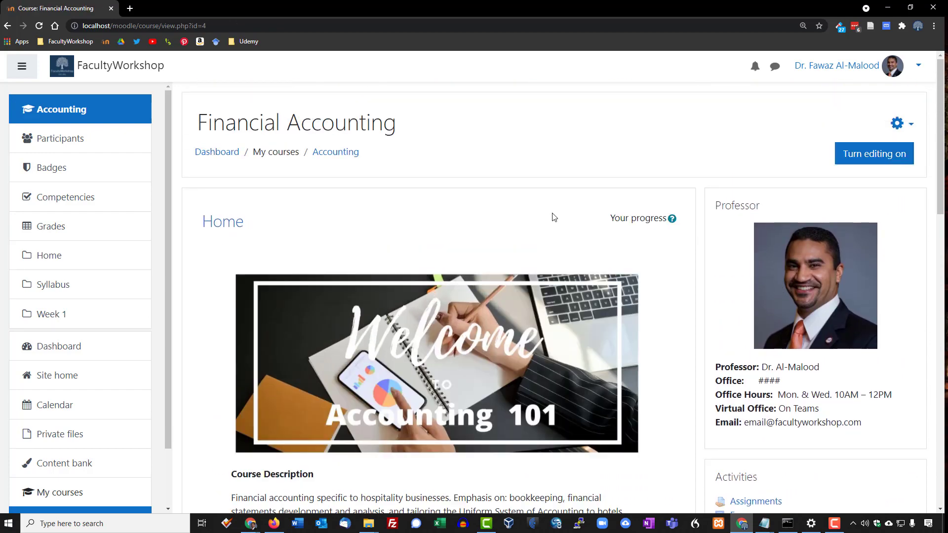
# Open the Syllabus Quiz from Week 1 and check its time limit and number of allowed attempts.
pyautogui.scroll(-15, 543, 217)
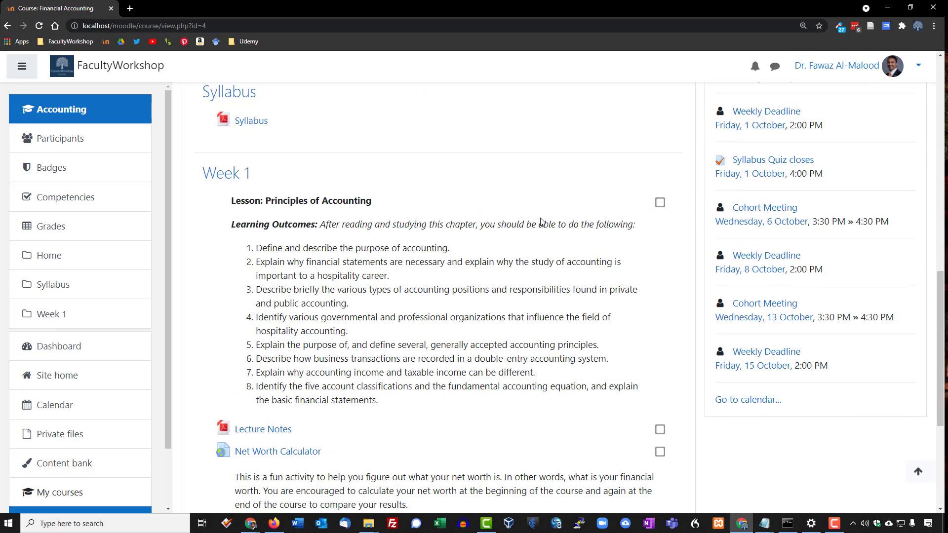
pyautogui.scroll(-1, 543, 222)
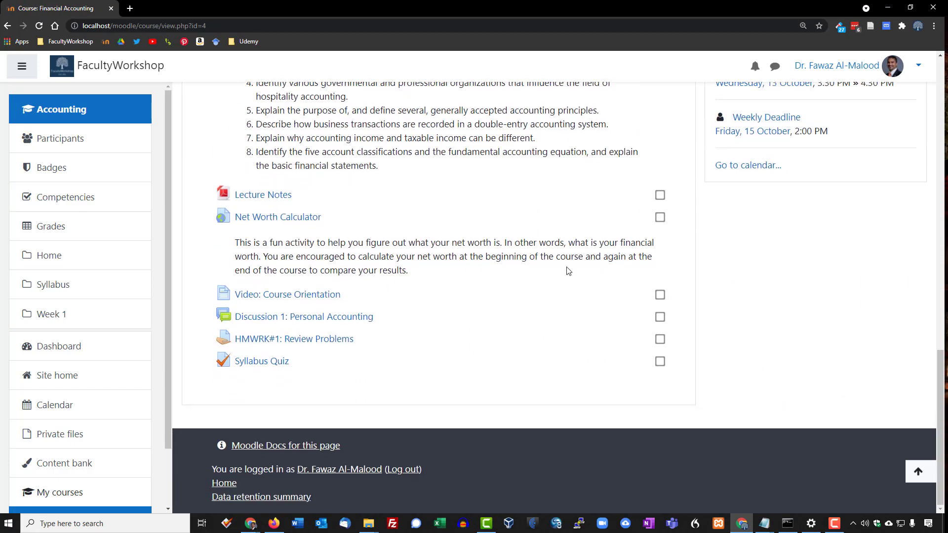
pyautogui.click(266, 365)
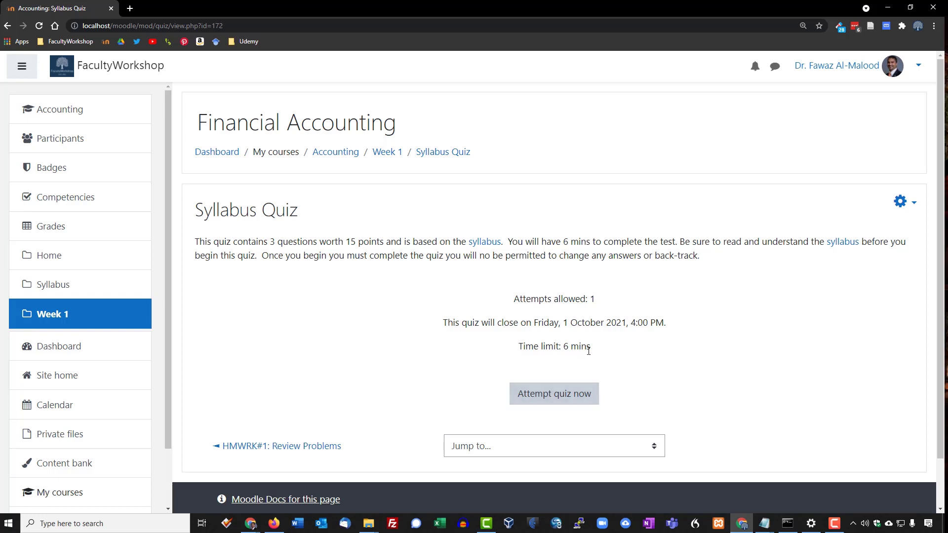
pyautogui.moveTo(598, 348); pyautogui.dragTo(539, 346)
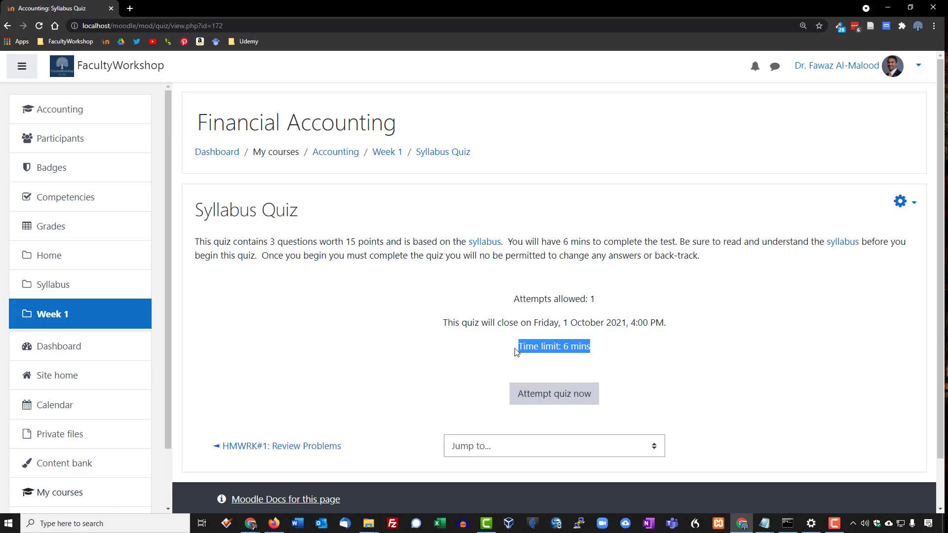
pyautogui.moveTo(595, 299); pyautogui.dragTo(515, 302)
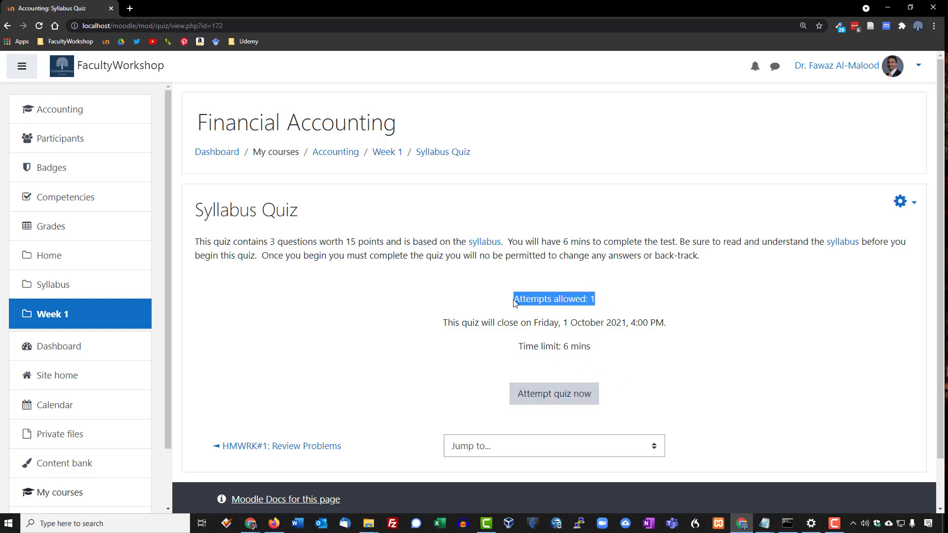
pyautogui.click(700, 367)
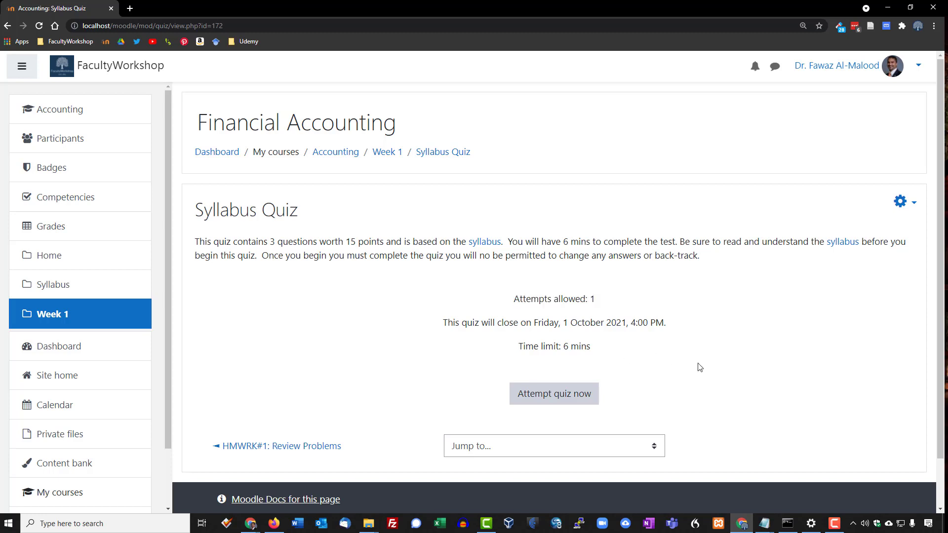